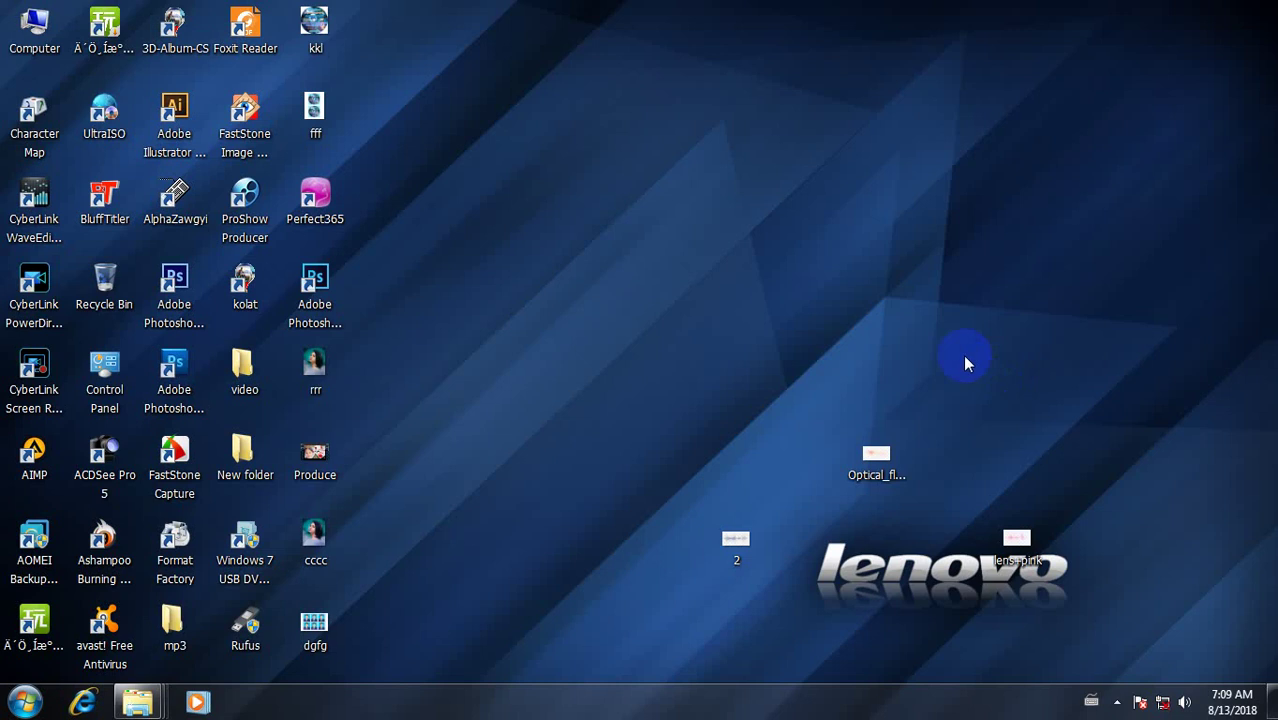
- Select the three flare images on the desktop and cut them
left_click_drag(966, 354, 724, 608)
mouse_move(637, 608)
left_mouse_down()
mouse_move(850, 678)
mouse_move(1152, 471)
left_mouse_up()
left_click_drag(884, 480, 500, 428)
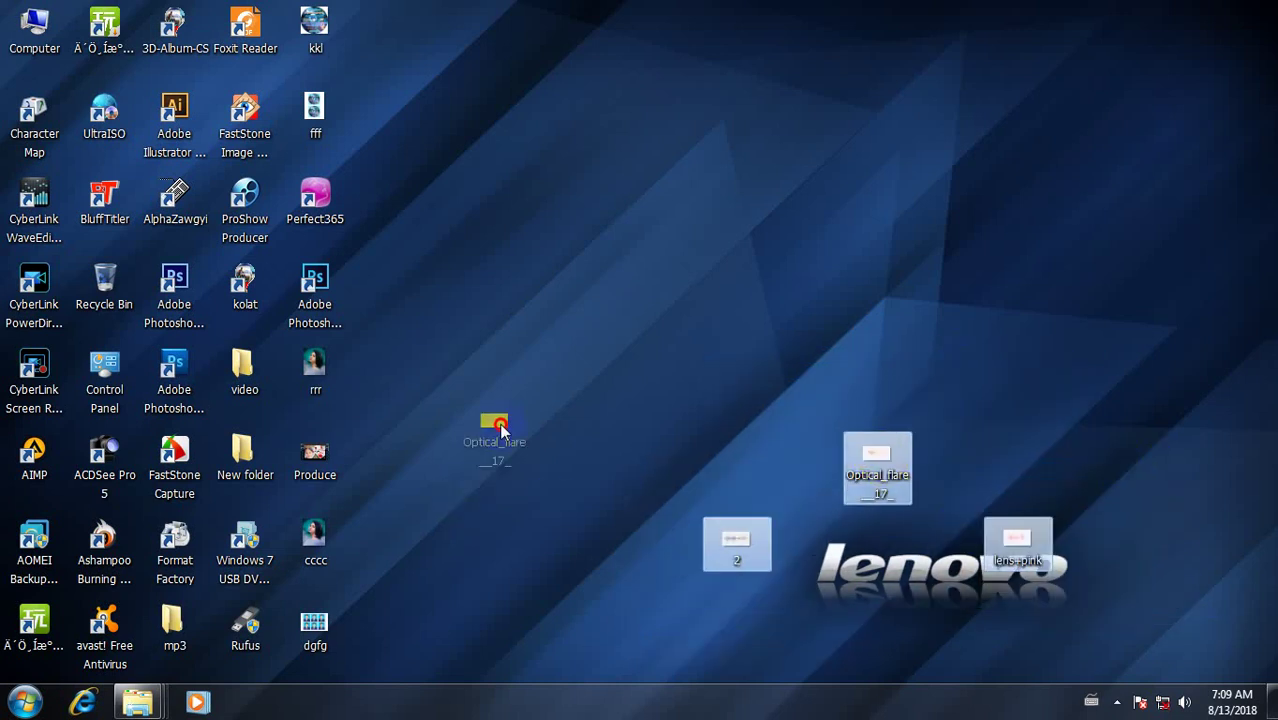
right_click(518, 468)
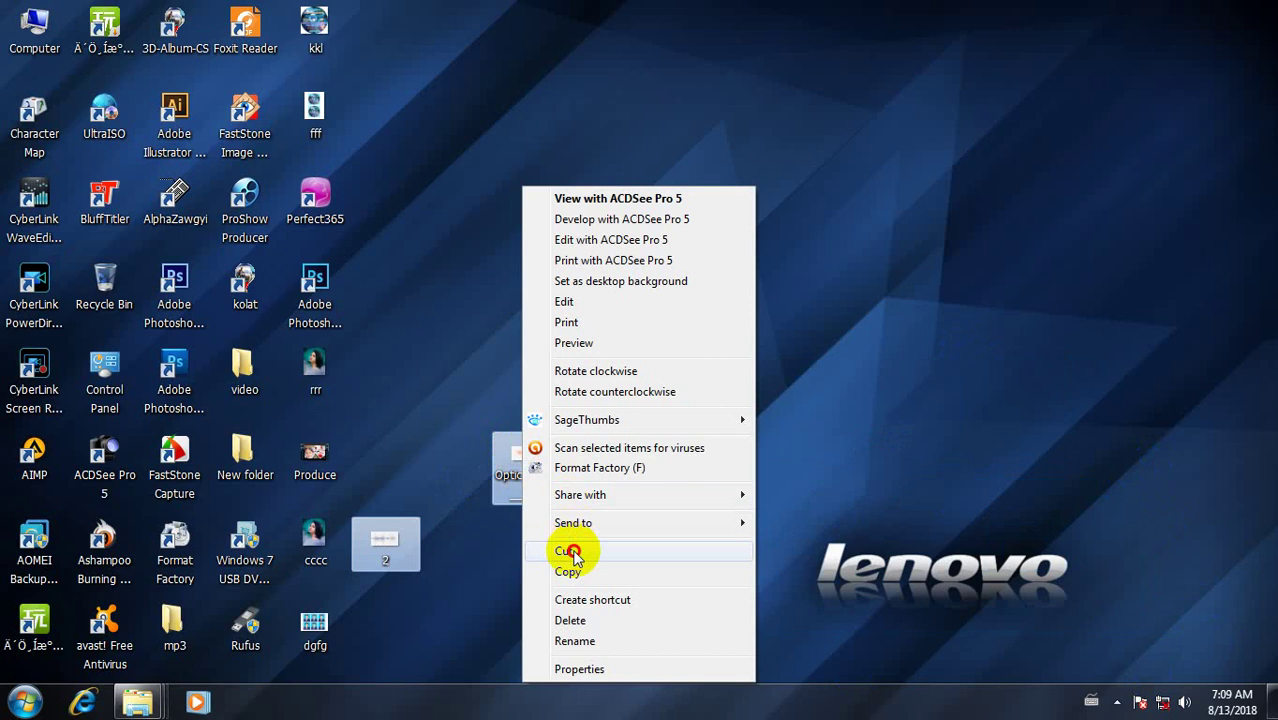
left_click(567, 551)
- Paste the three images into New folder (2) inside New folder
left_click(222, 456)
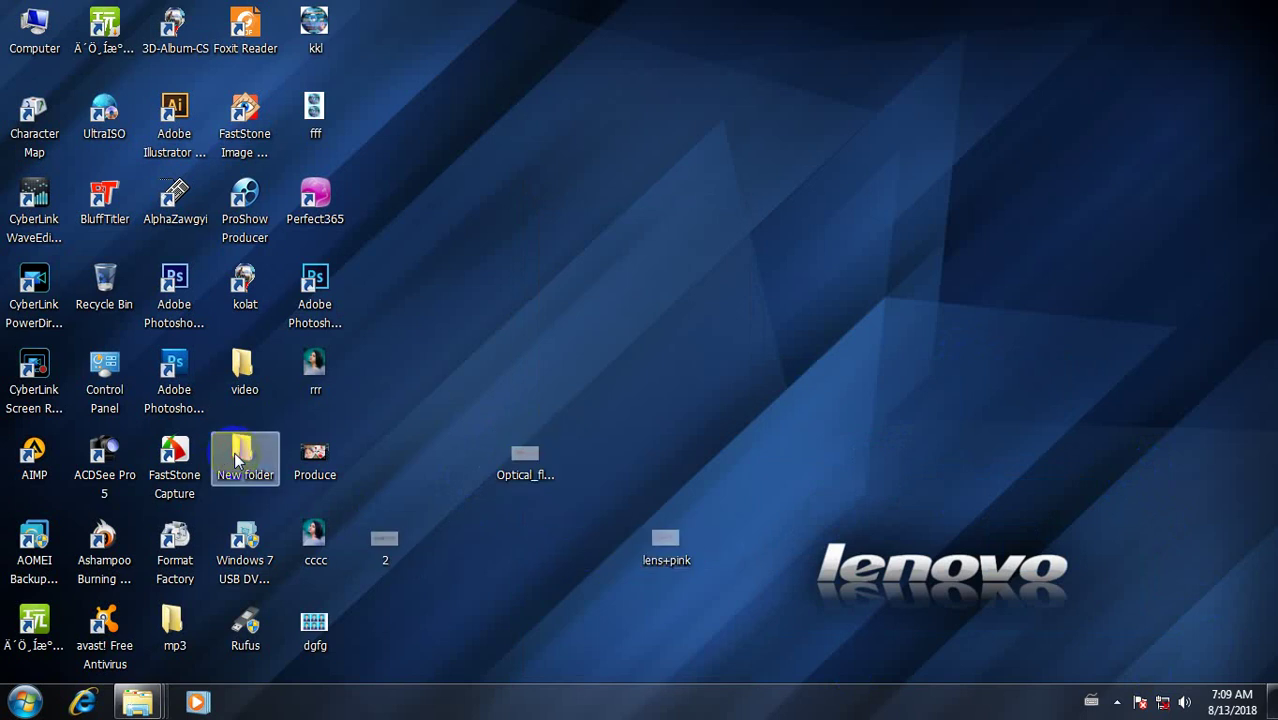
double_click(236, 458)
double_click(928, 252)
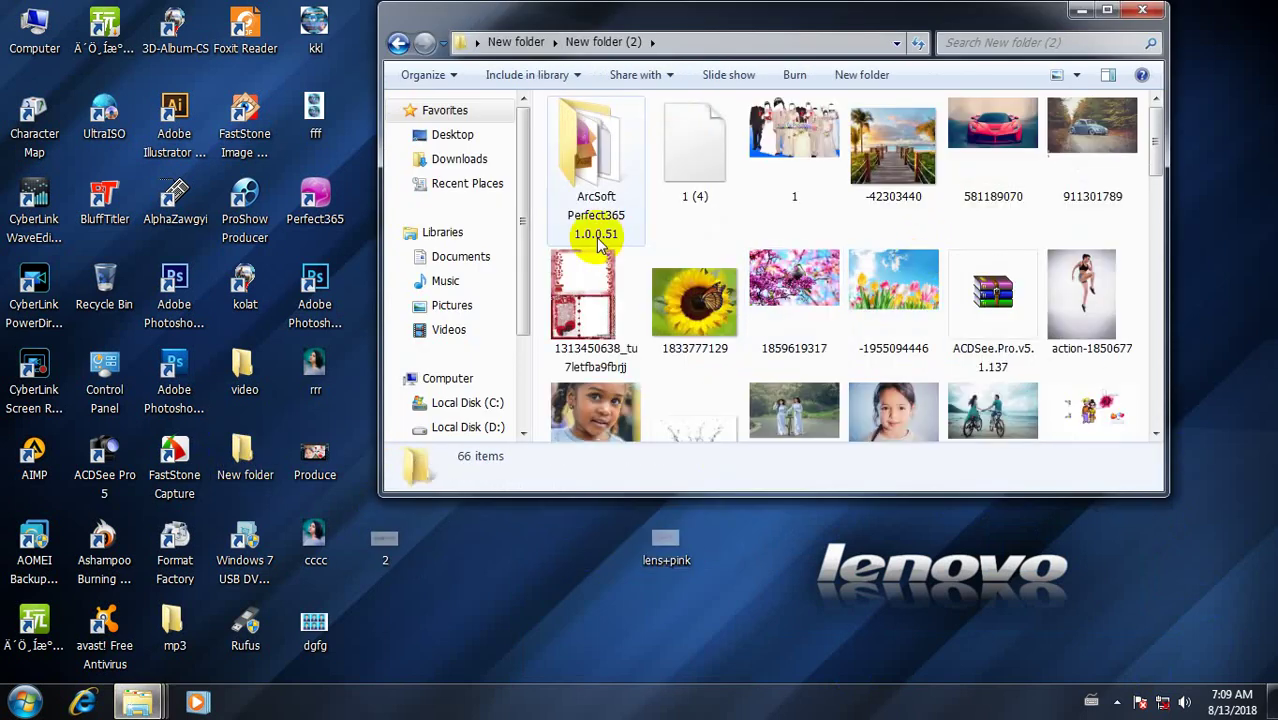
right_click(706, 232)
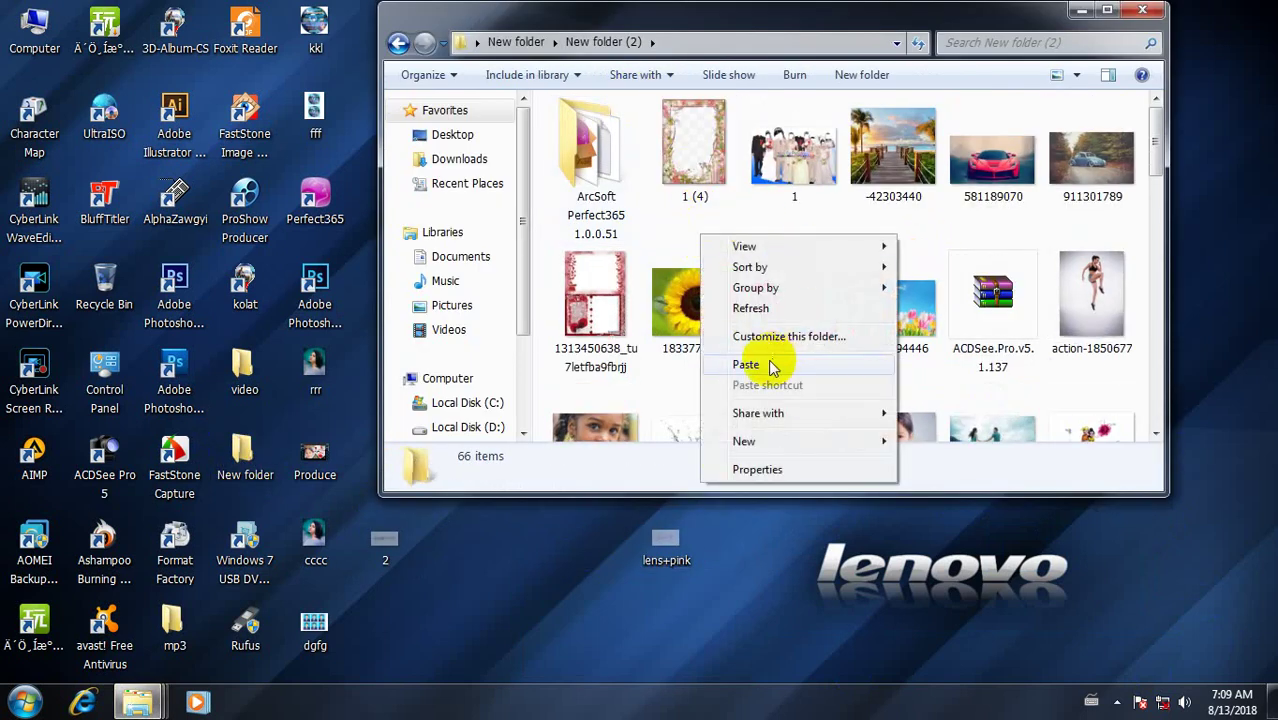
left_click(748, 364)
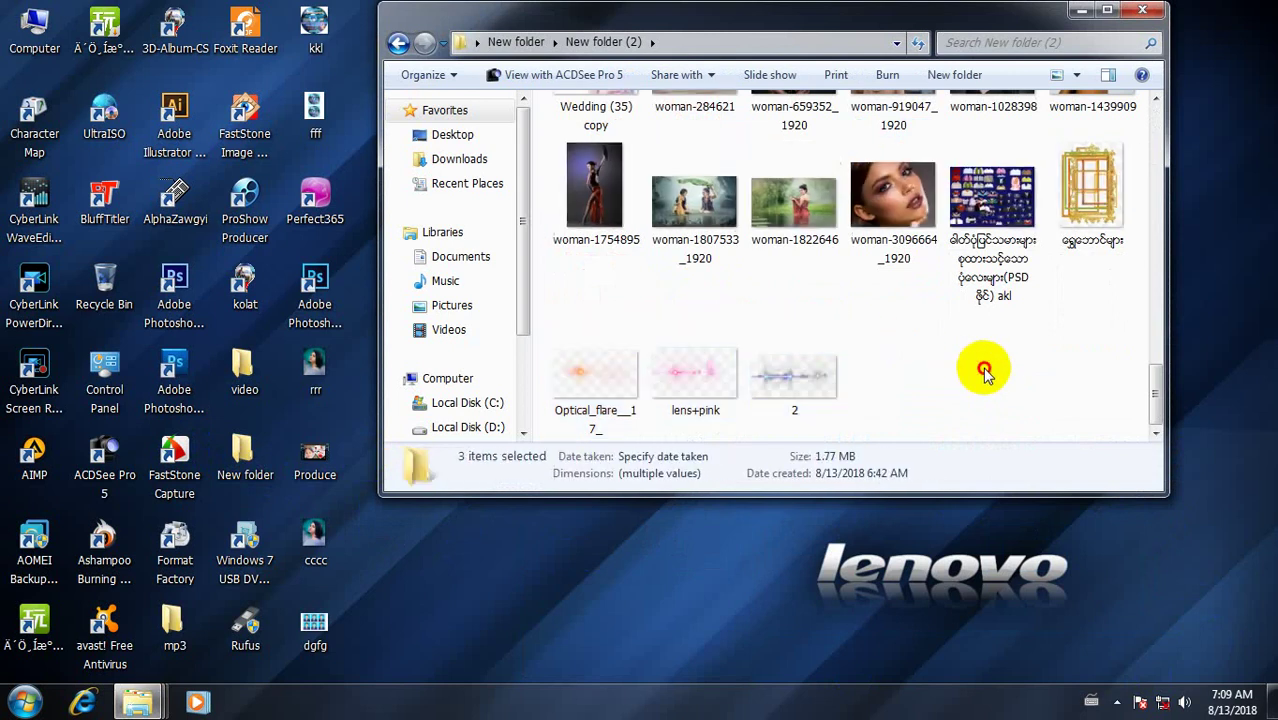
- Close the folder window and refresh the desktop
left_click(1142, 10)
right_click(486, 232)
left_click(510, 283)
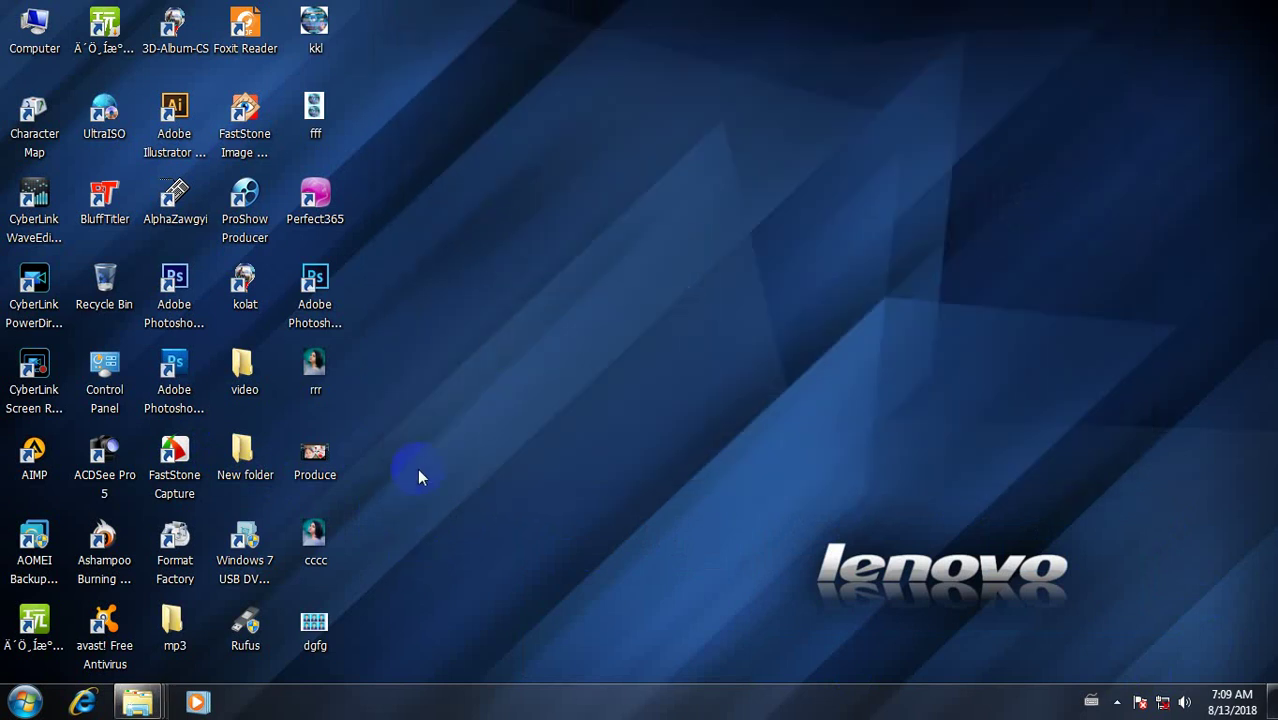
- Launch Photoshop CS5 and create a white 6 × 4 inch, 300 ppi document fitted to the window
double_click(178, 368)
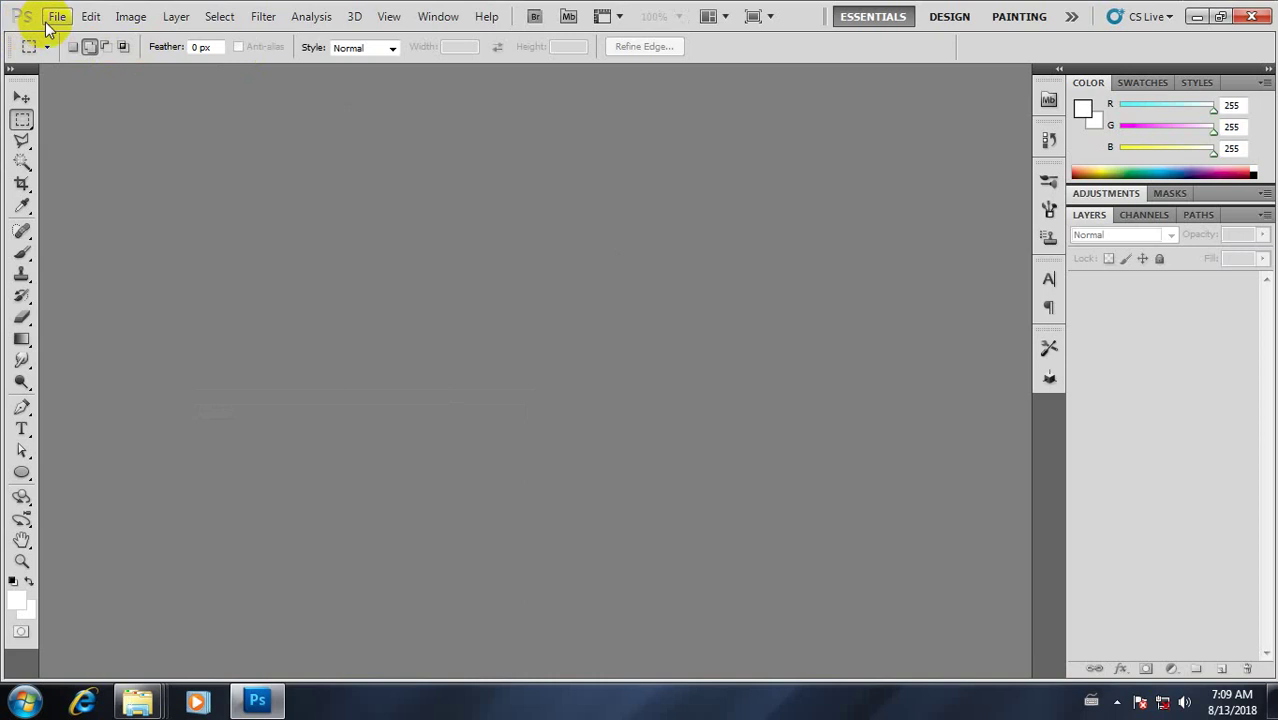
left_click(57, 16)
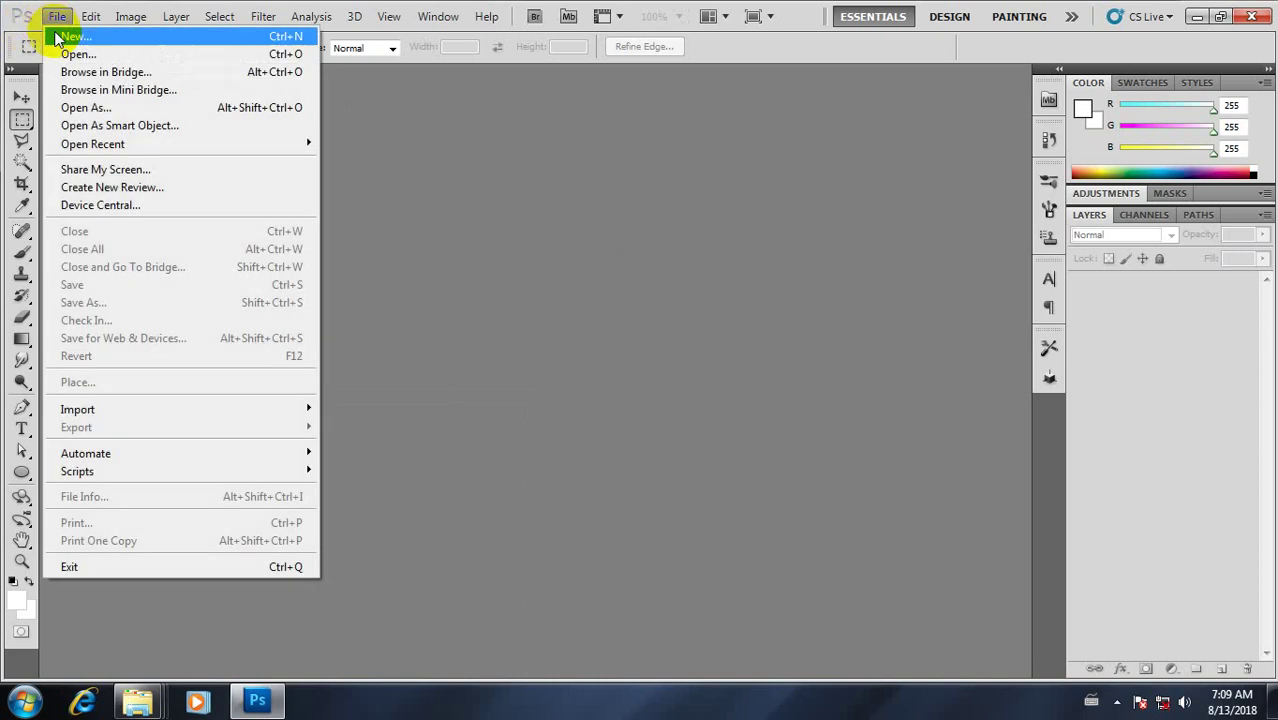
left_click(60, 48)
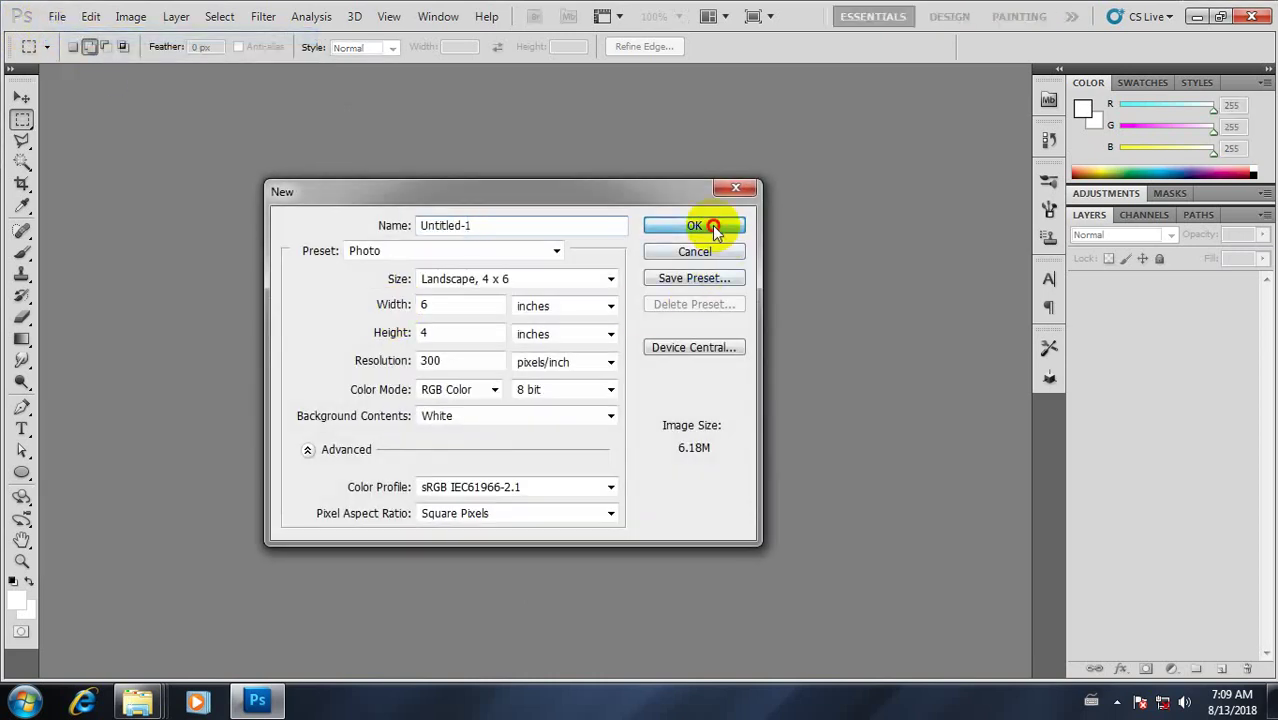
left_click(688, 229)
key("ctrl+0")
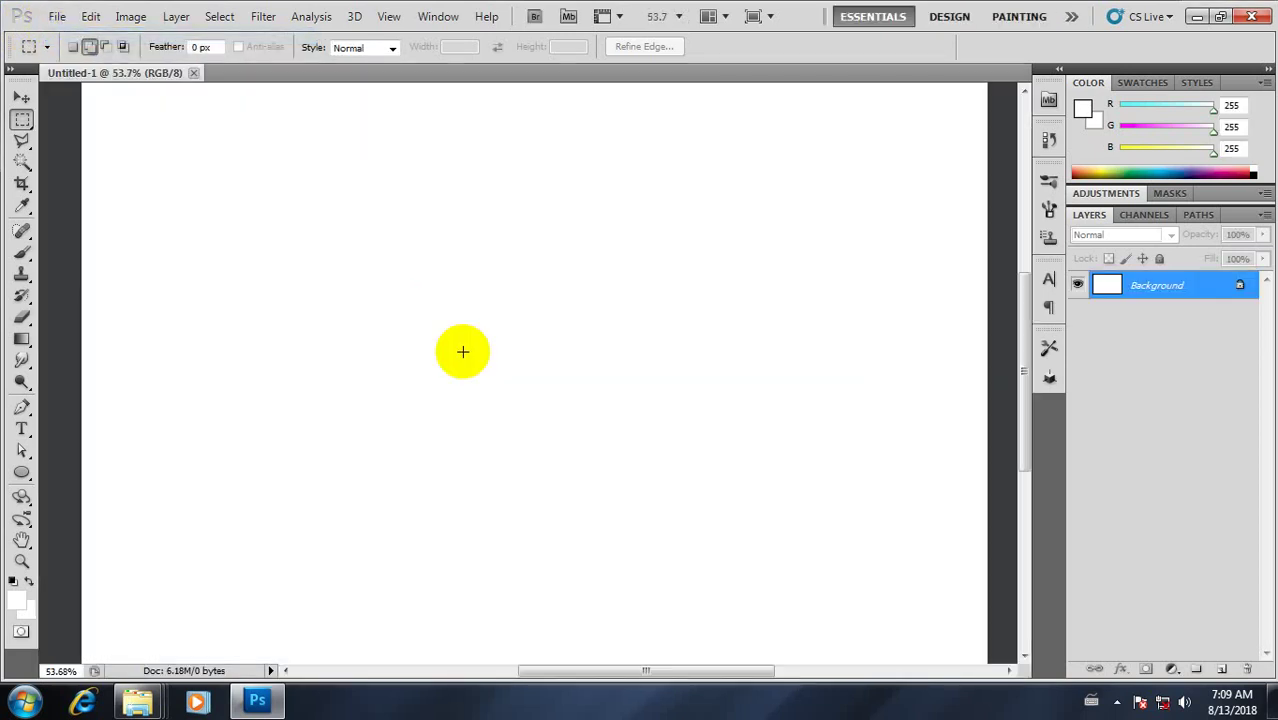
- Use the Type tool with ZawDe9MM at 60 pt to place a text insertion point on the canvas
left_click(24, 432)
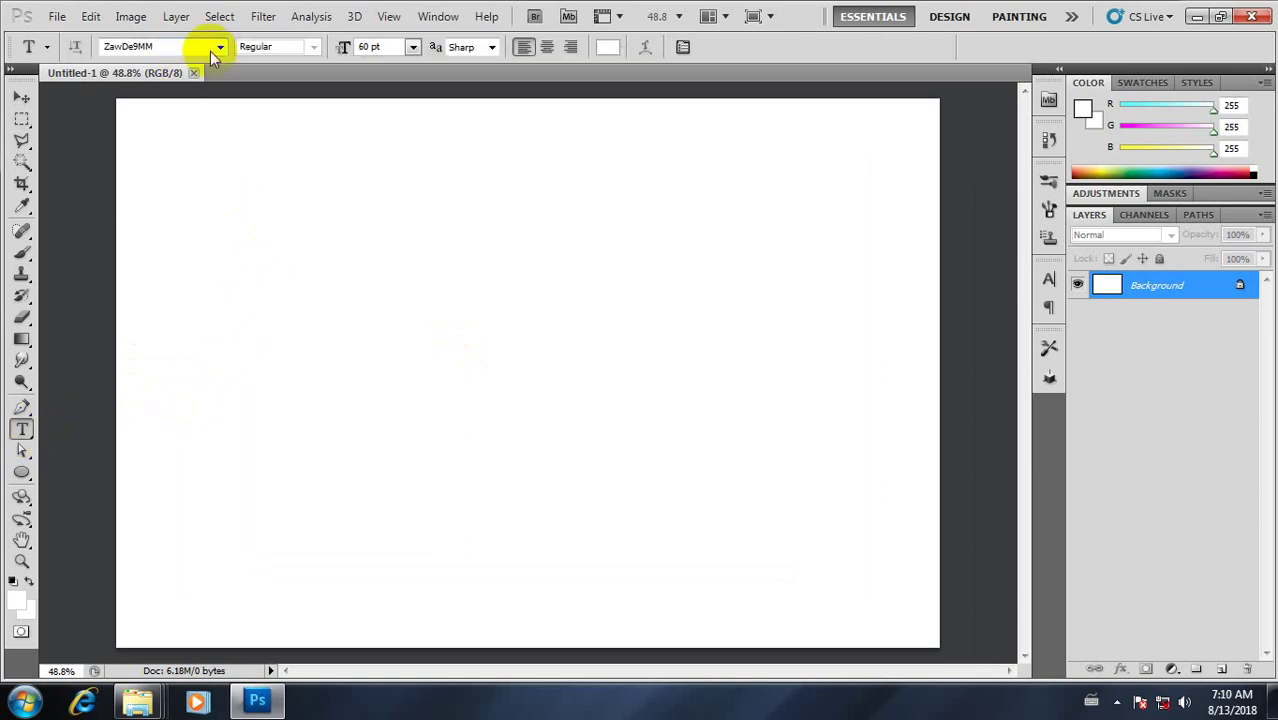
left_click(219, 47)
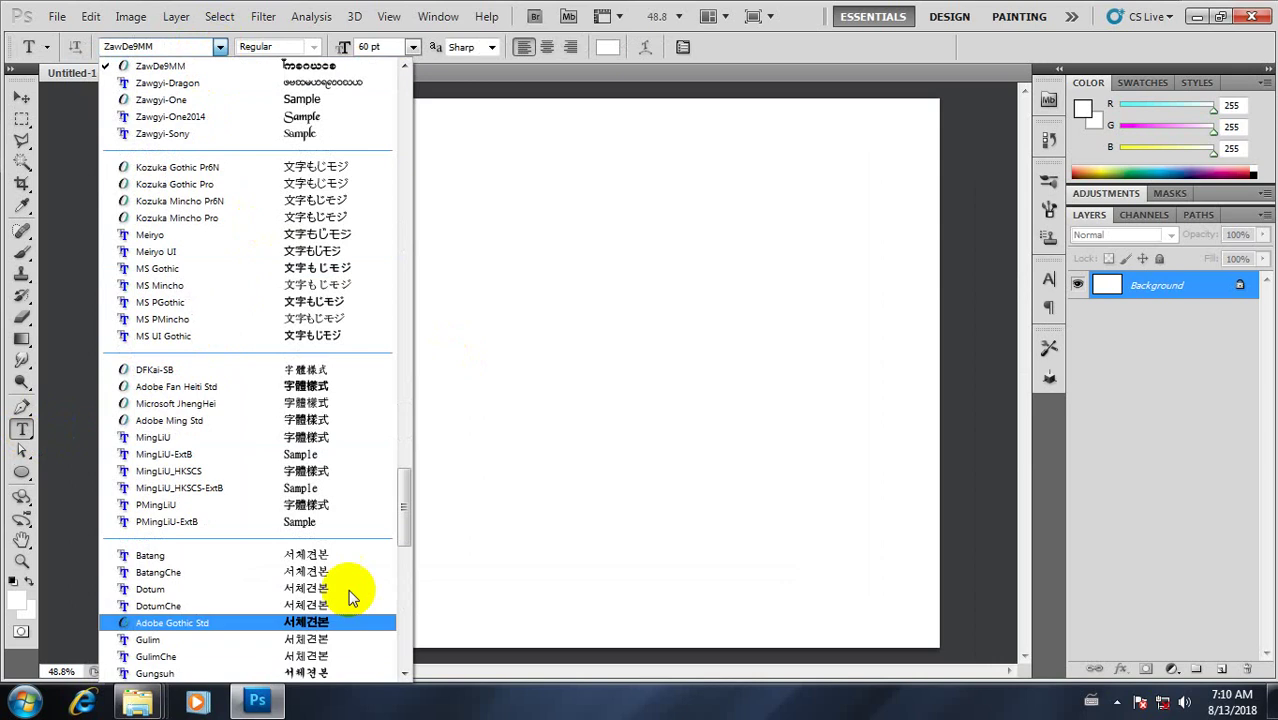
mouse_move(408, 509)
left_mouse_down()
mouse_move(410, 440)
mouse_move(411, 480)
left_mouse_up()
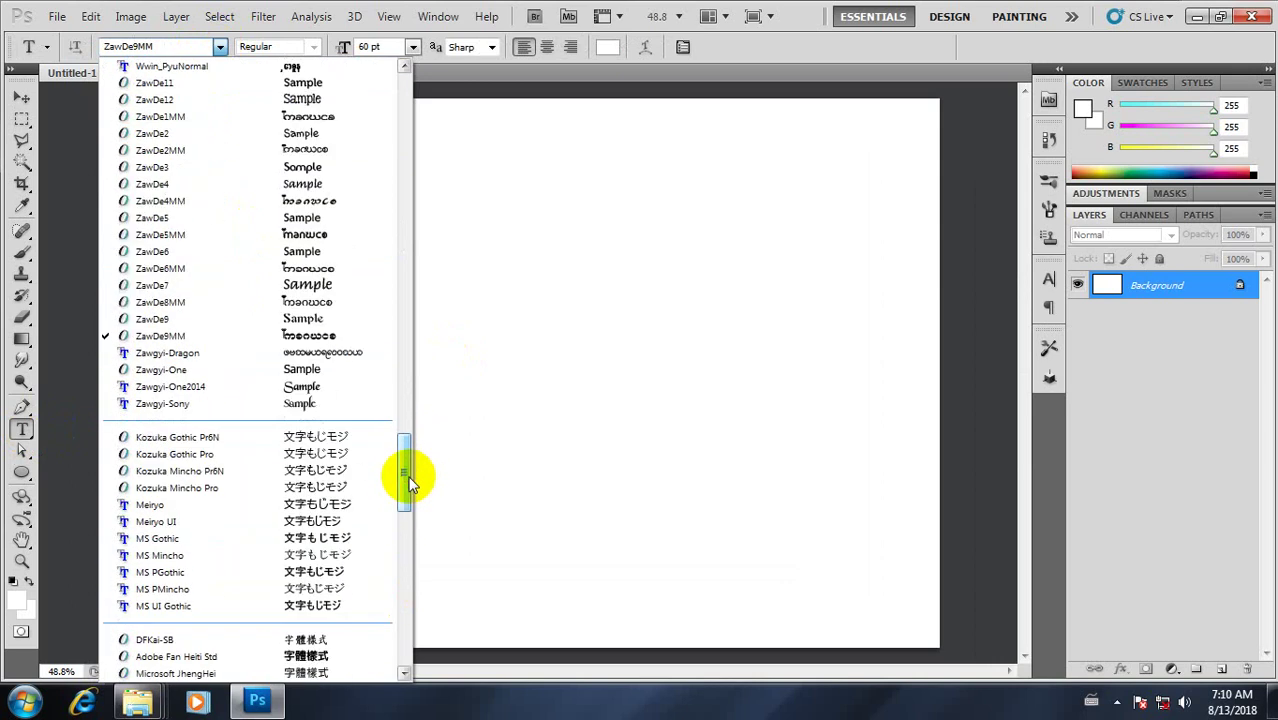
left_click(534, 116)
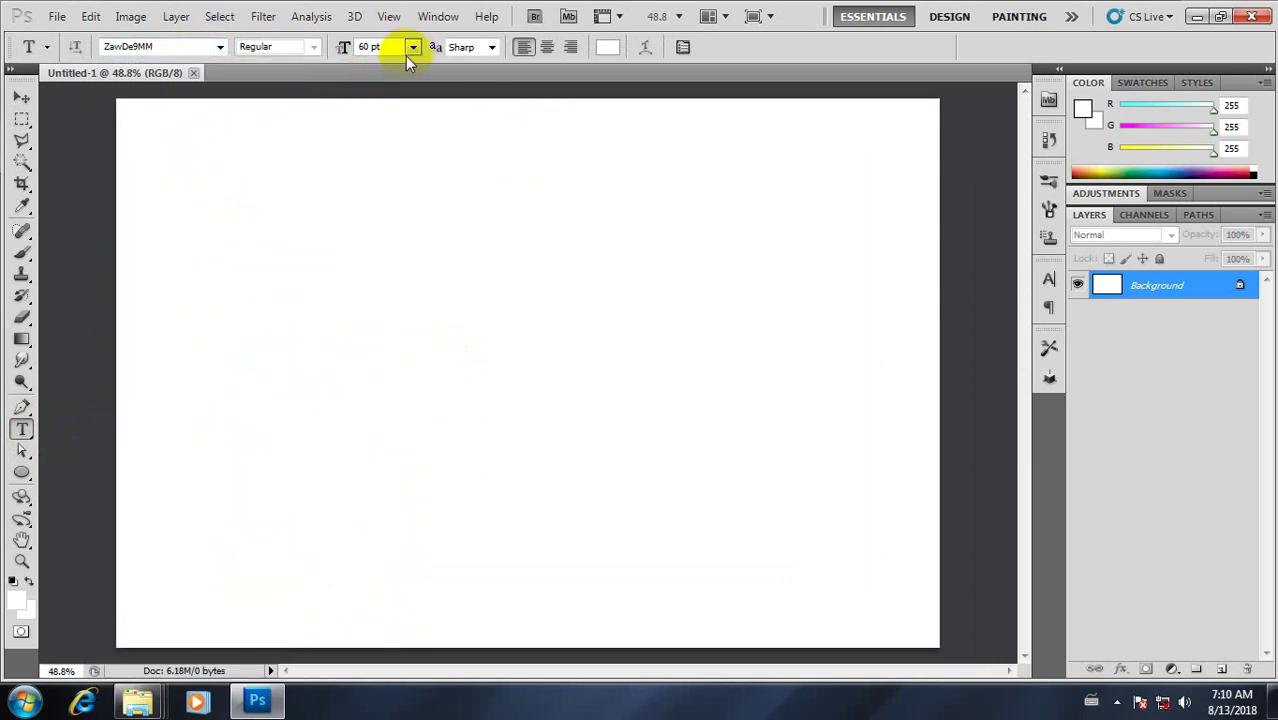
left_click(161, 332)
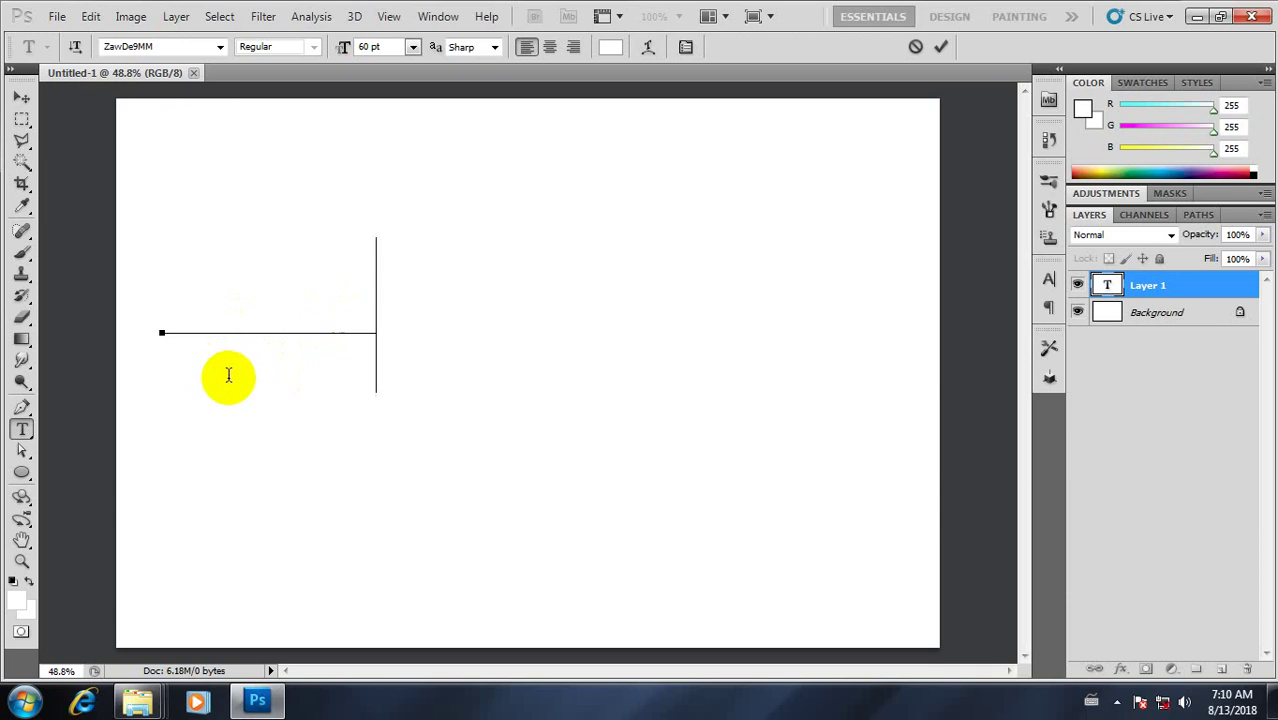
- Set the text colour to black (000000)
key("Left")
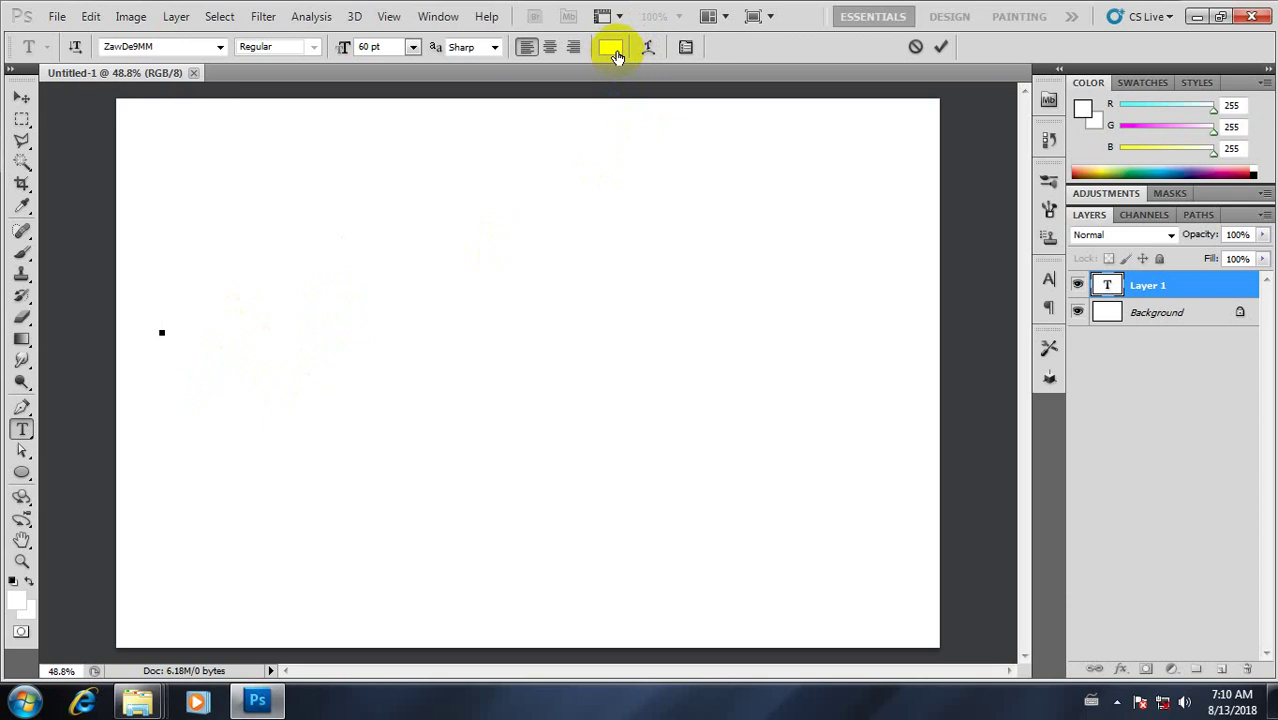
left_click(612, 48)
left_click_drag(787, 394, 766, 413)
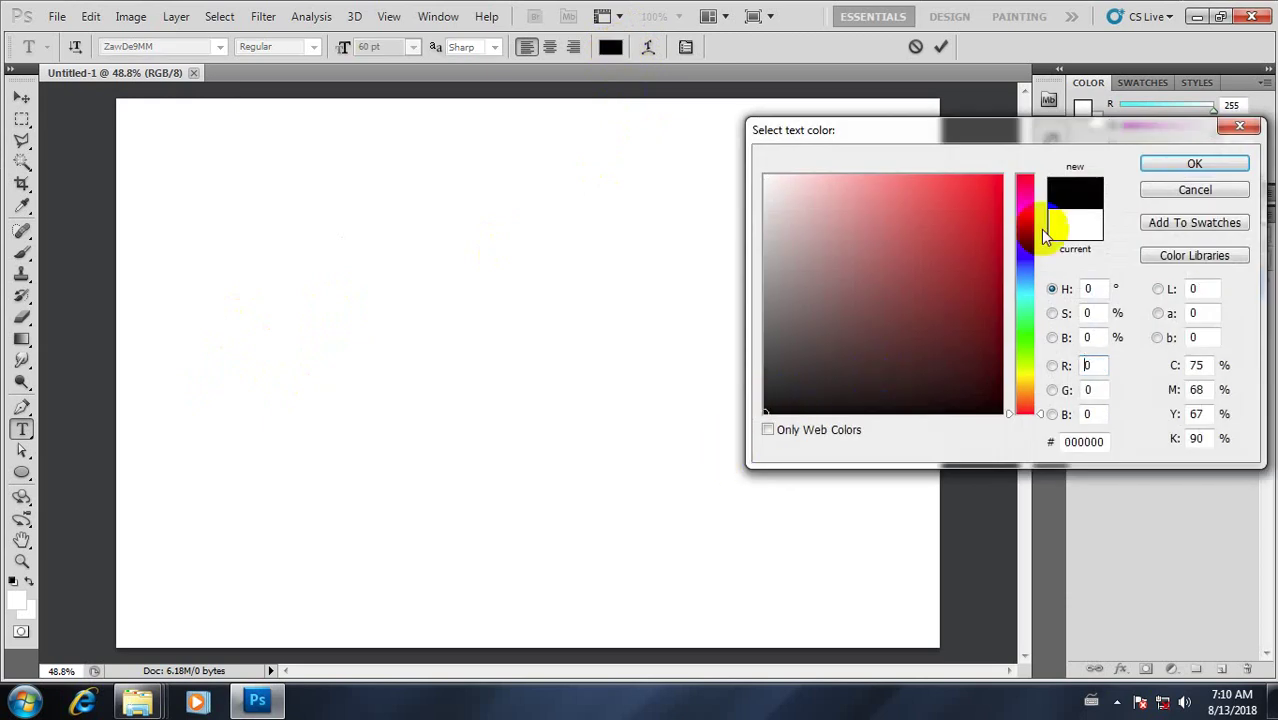
left_click(1157, 175)
- Type the line of Burmese text, correcting mistyped glyphs along the way
type("ကအ်")
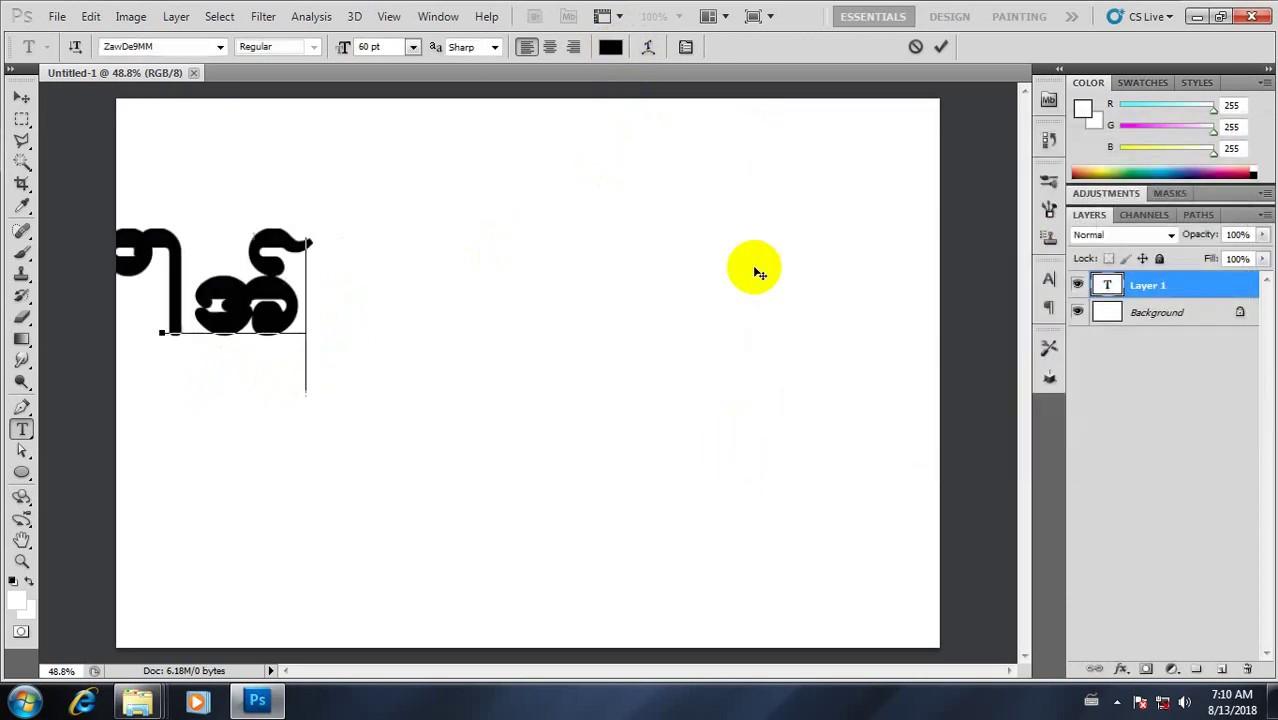
key("BackSpace")
key("BackSpace")
key("BackSpace")
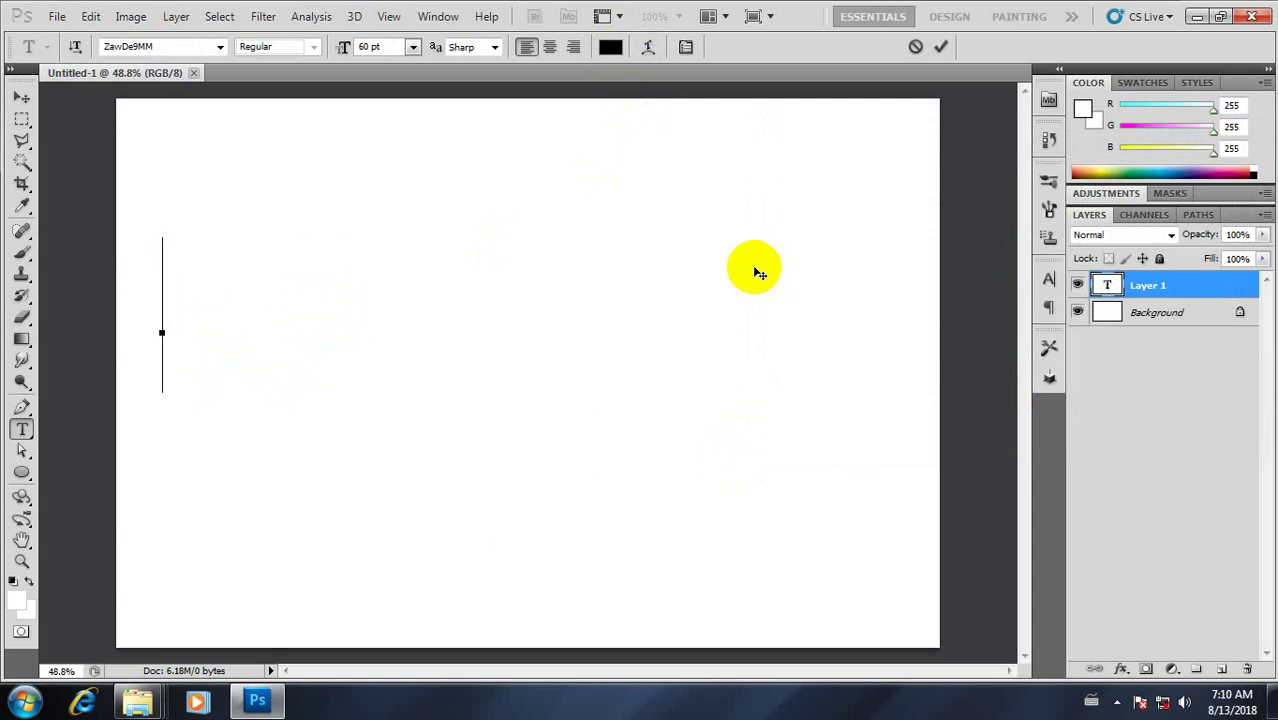
type("႐ဌ")
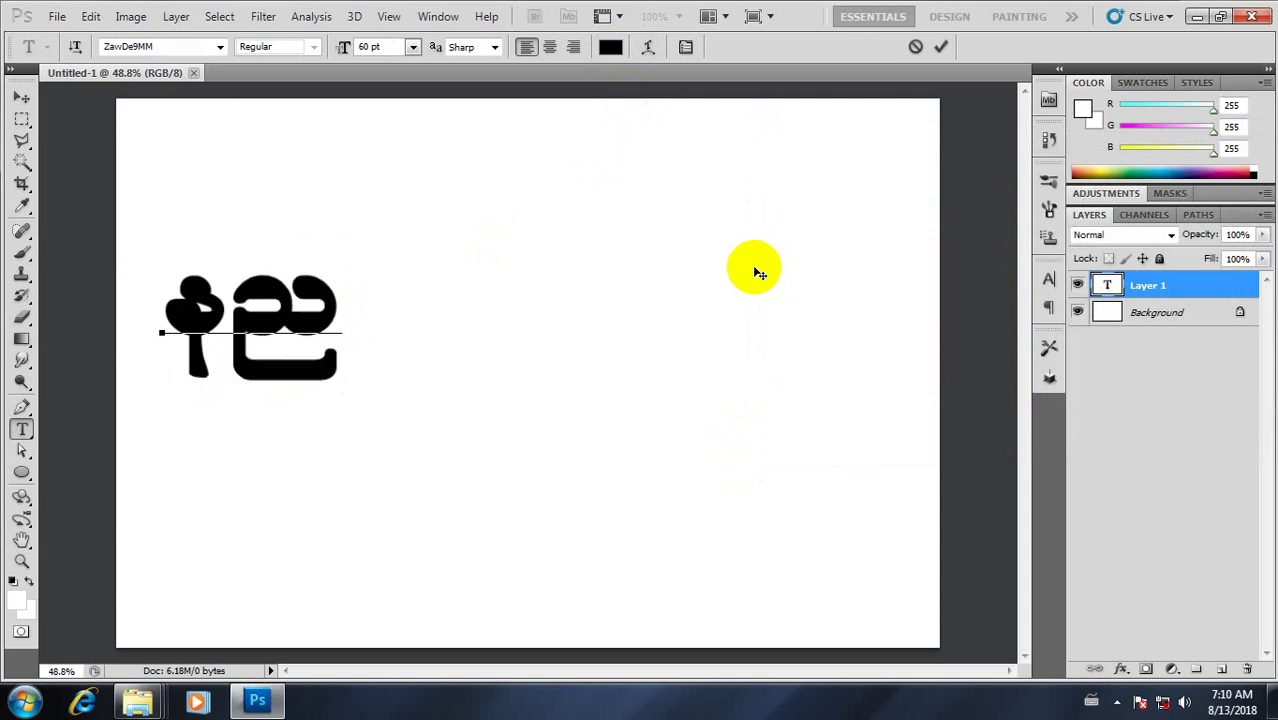
type("း")
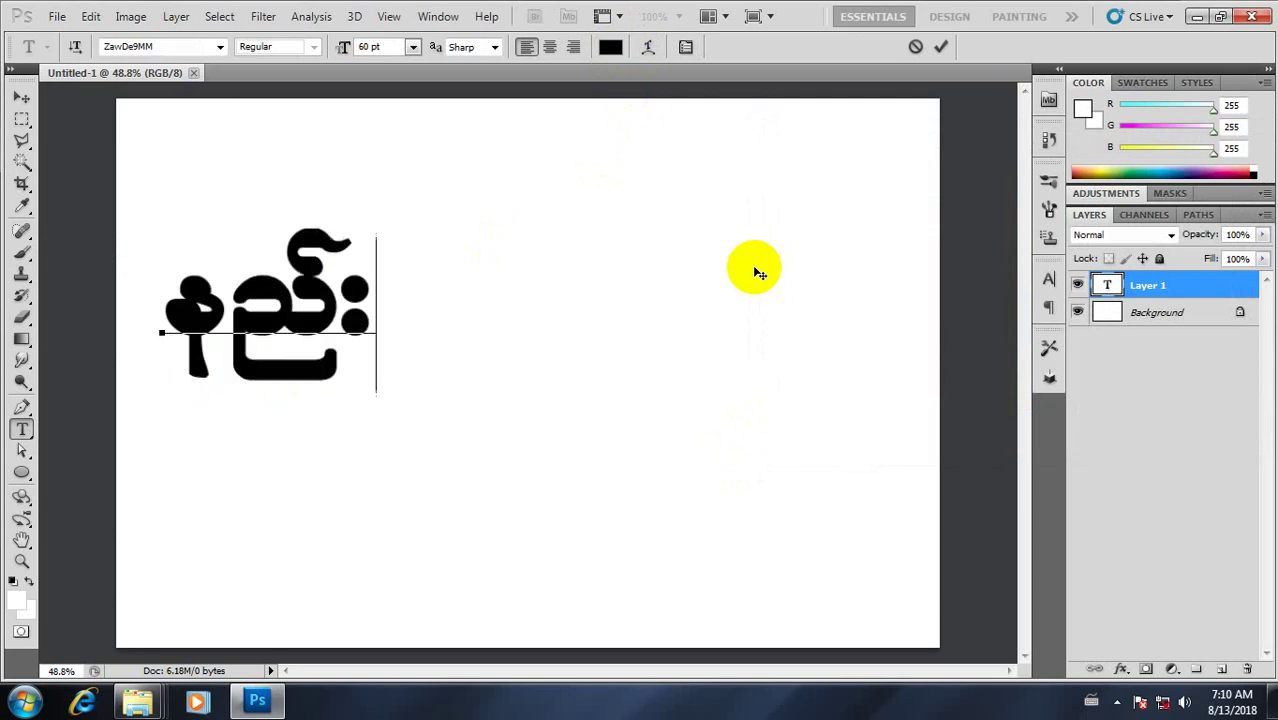
type("ပညာဝီု")
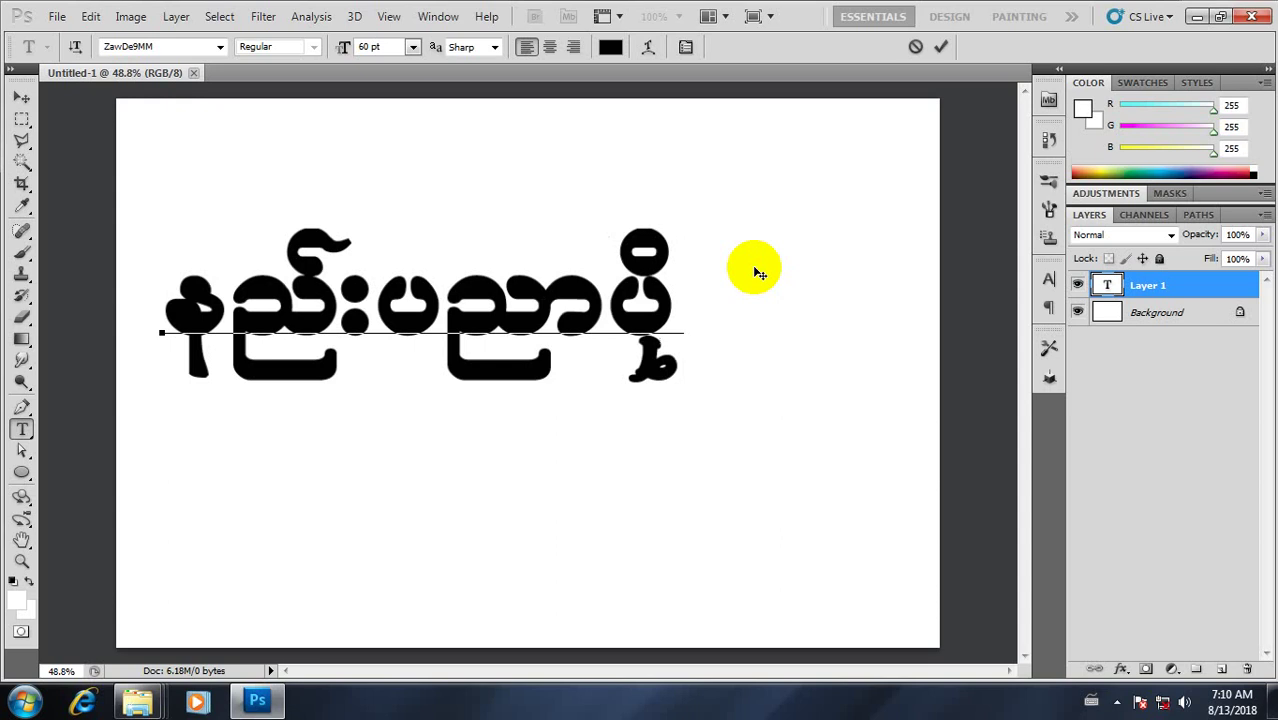
type("းျ")
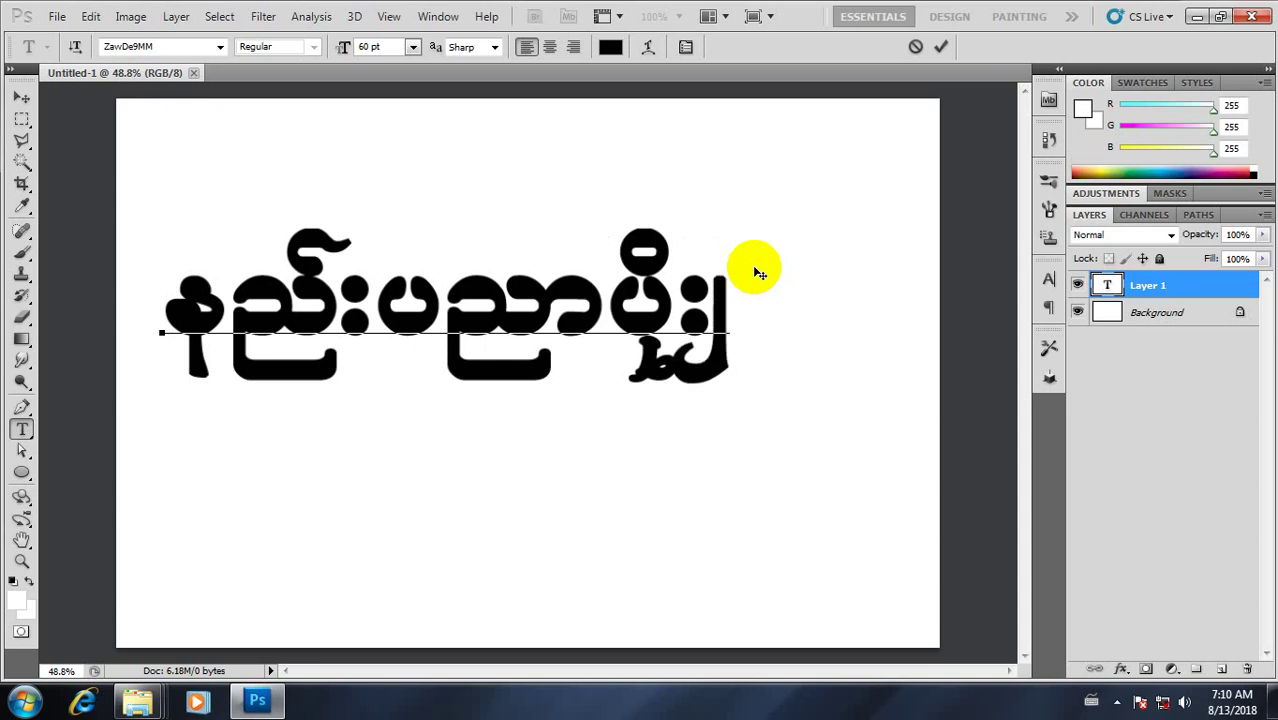
key("BackSpace")
type("စလး")
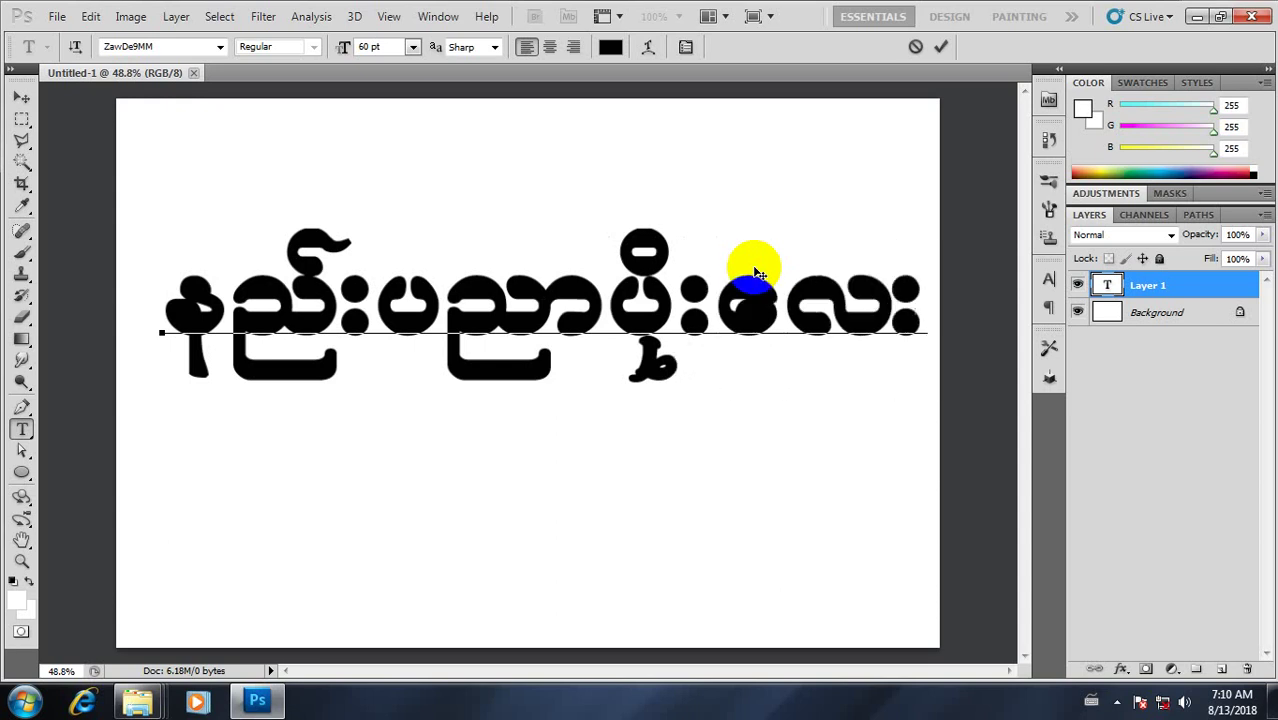
- Commit the Burmese text and nudge it slightly left and down
left_click(940, 46)
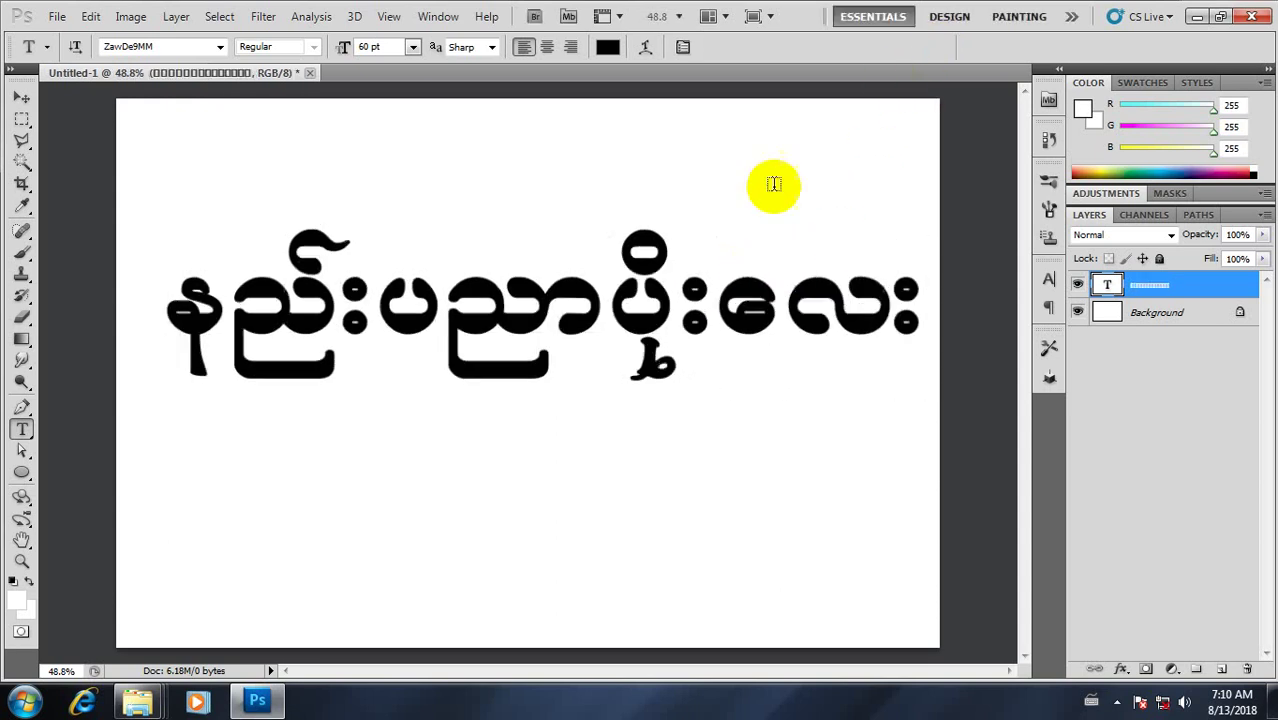
left_click(21, 97)
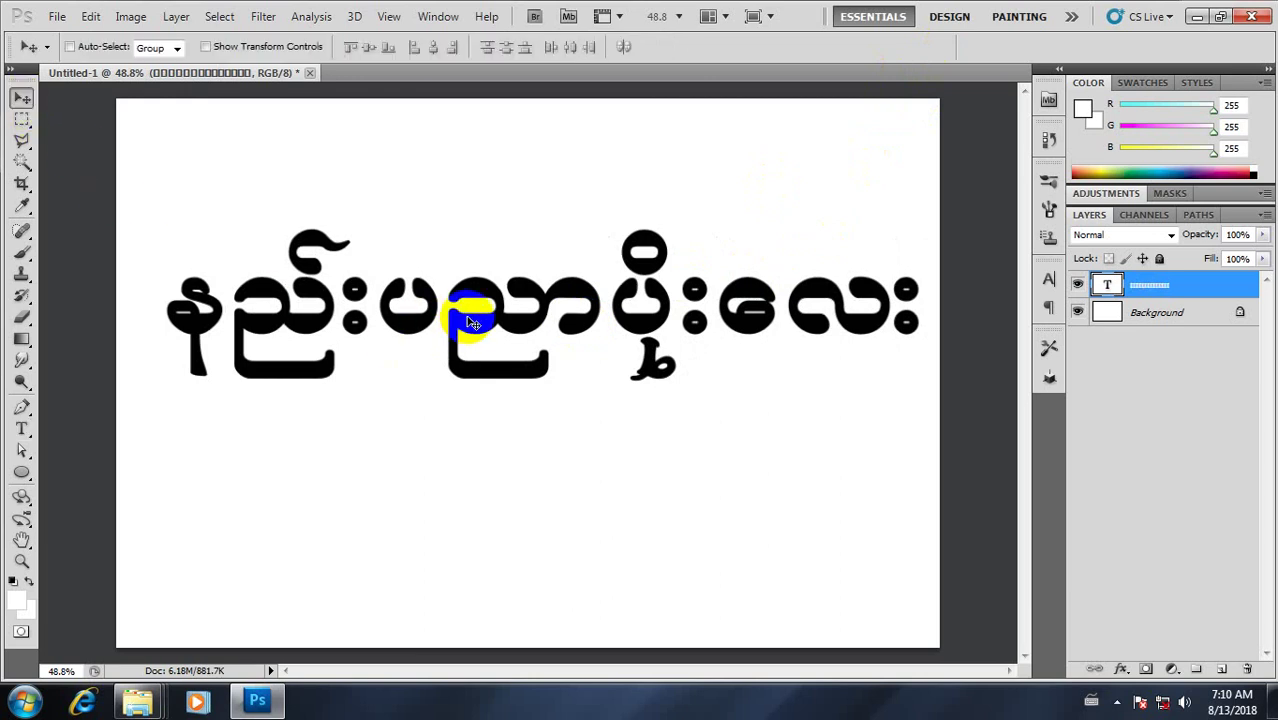
left_click_drag(448, 322, 455, 345)
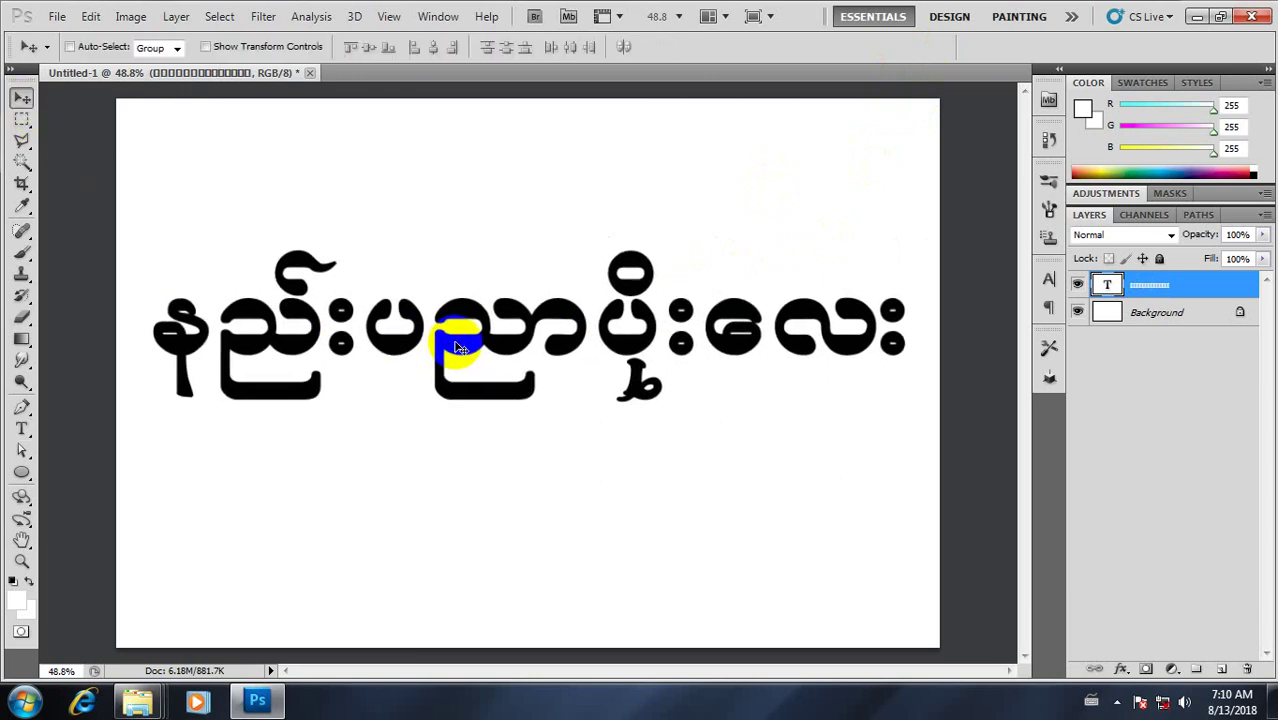
key("ctrl+0")
- Add a black Solid Color fill layer above the Background, then reselect the text layer
left_click(1140, 314)
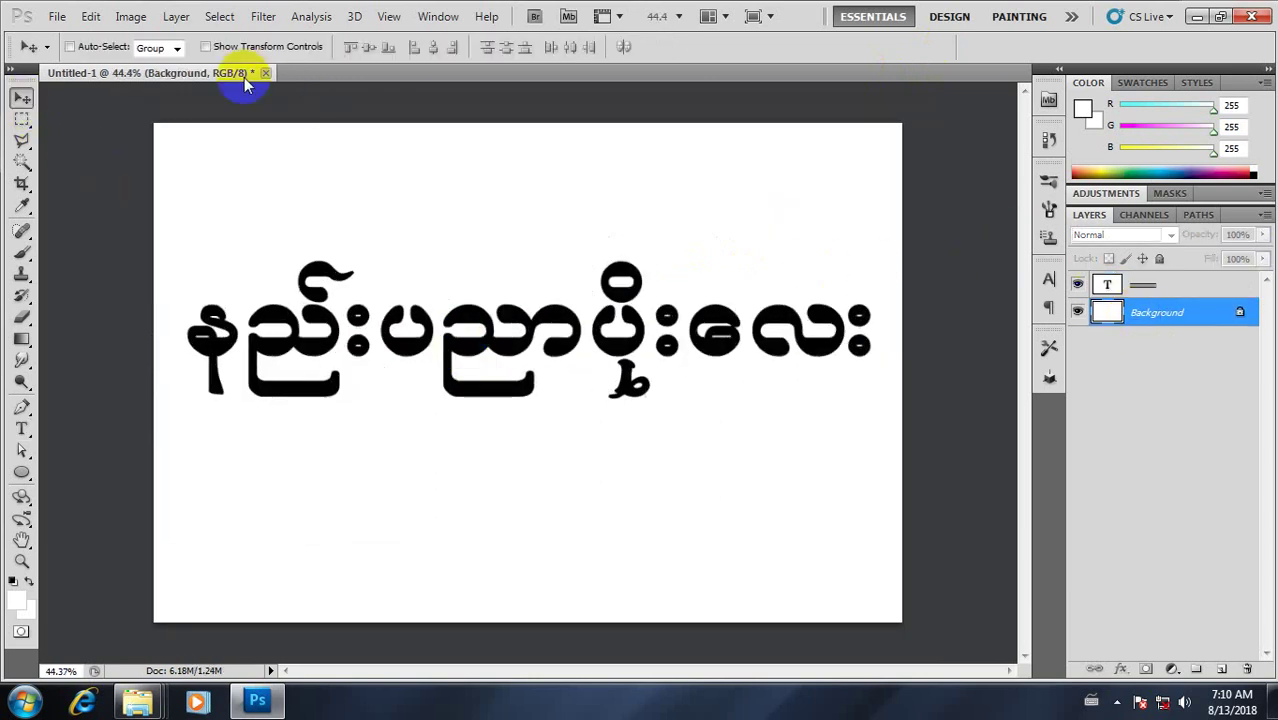
left_click(176, 17)
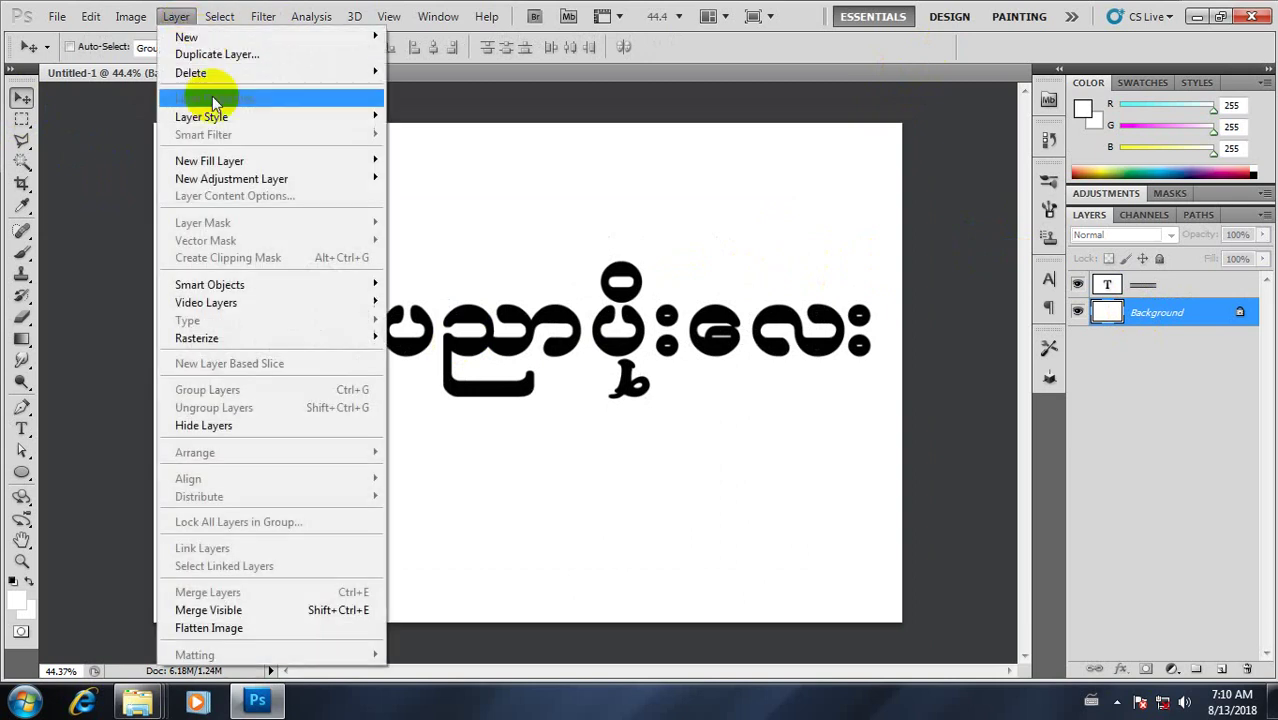
mouse_move(209, 161)
left_click(425, 162)
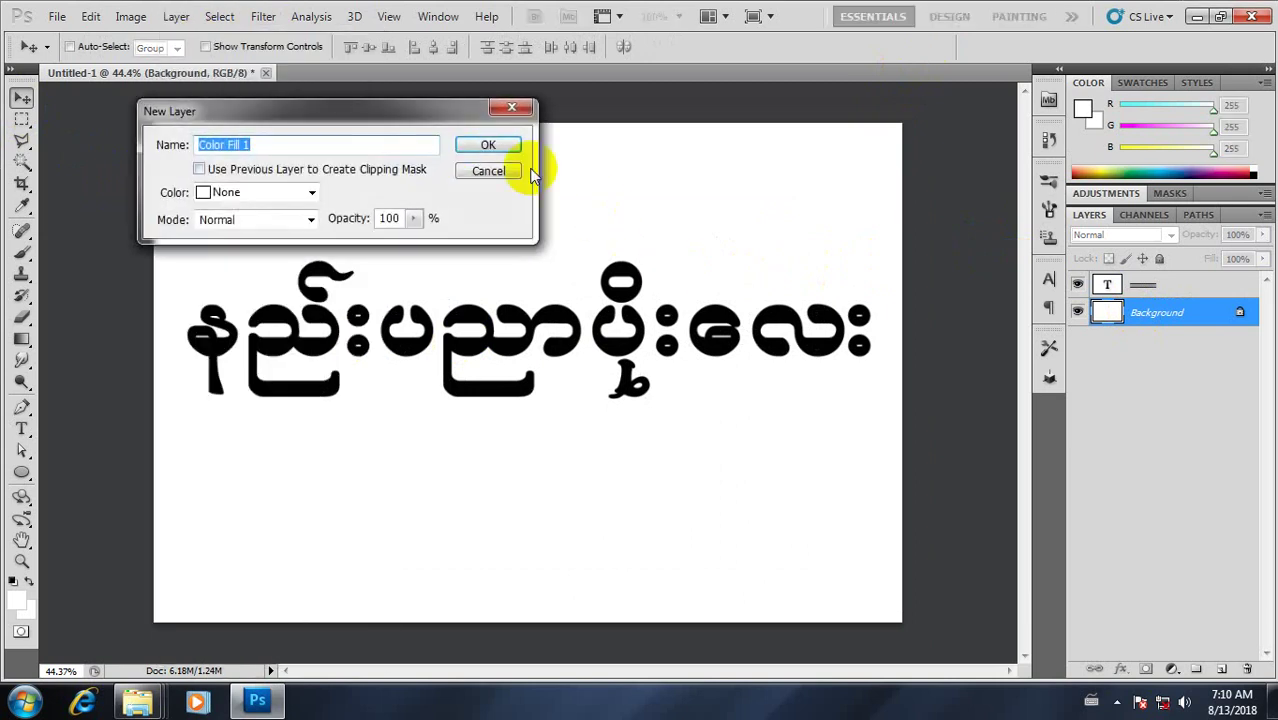
left_click(488, 145)
left_click_drag(883, 385, 727, 436)
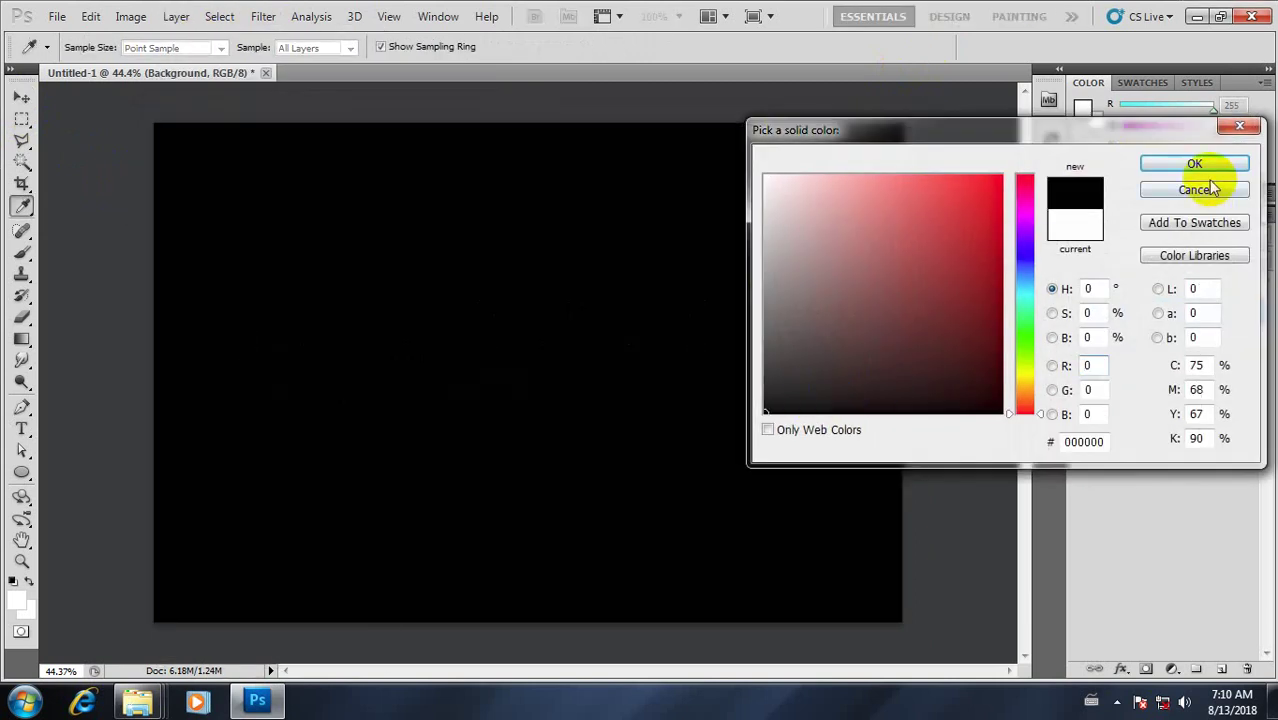
left_click(1194, 164)
left_click(1108, 293)
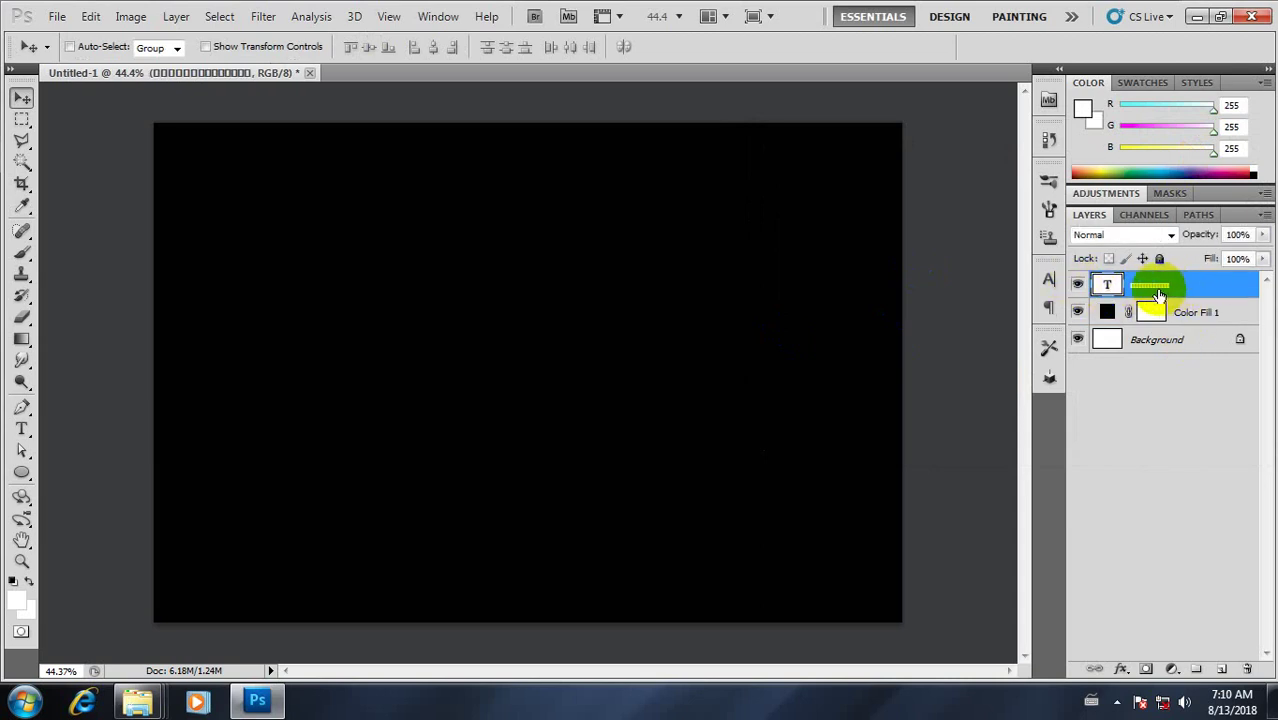
left_click(21, 427)
left_click(599, 47)
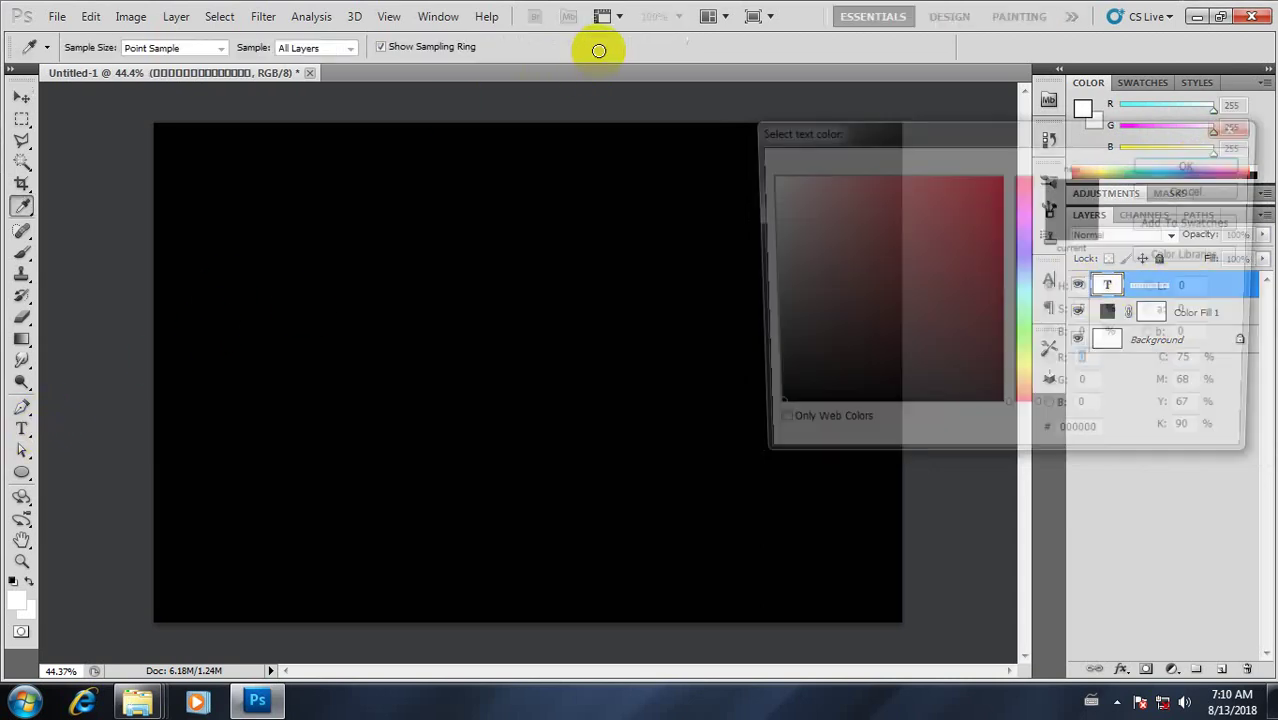
mouse_move(784, 189)
left_mouse_down()
mouse_move(608, 129)
mouse_move(748, 196)
left_mouse_up()
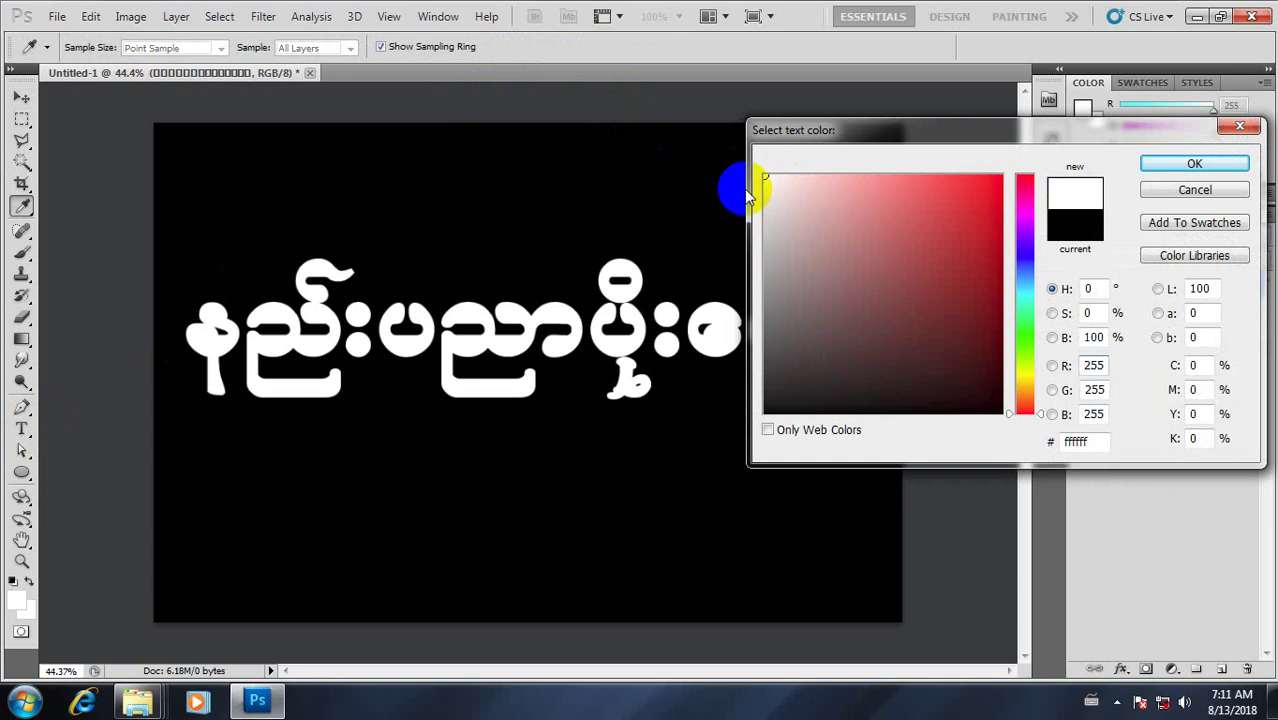
left_click_drag(1025, 270, 1022, 291)
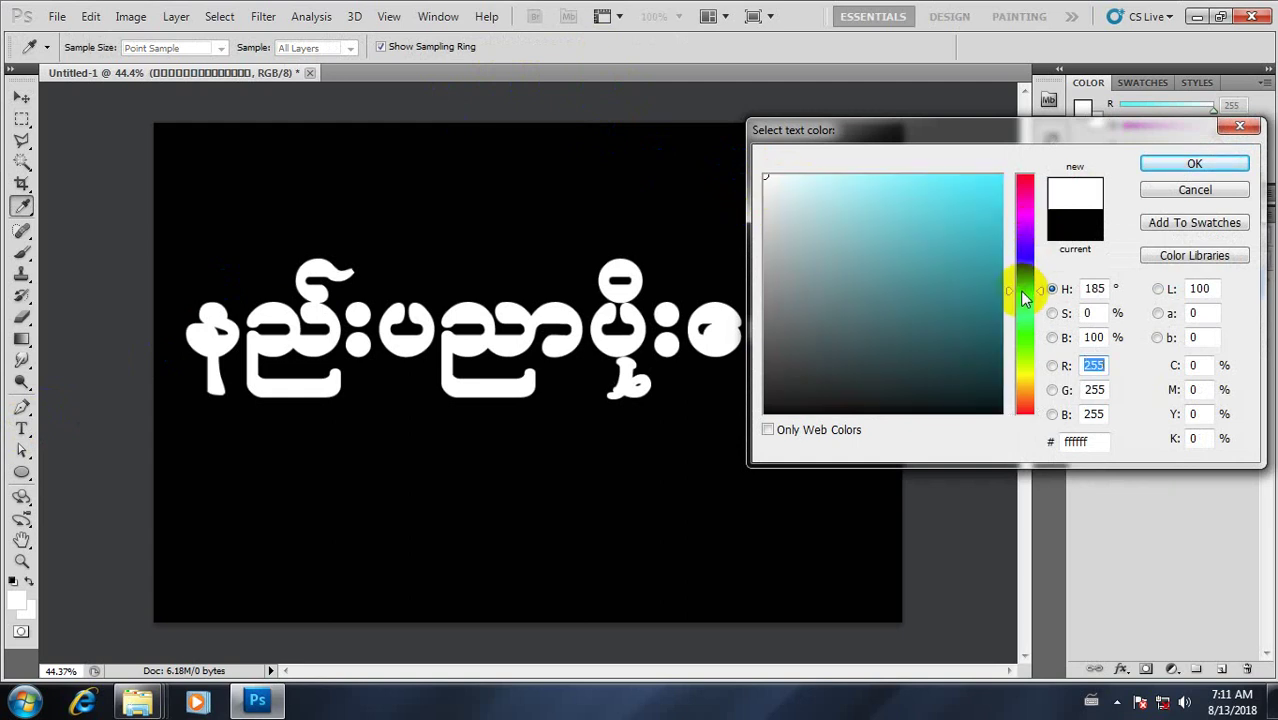
left_click(1000, 179)
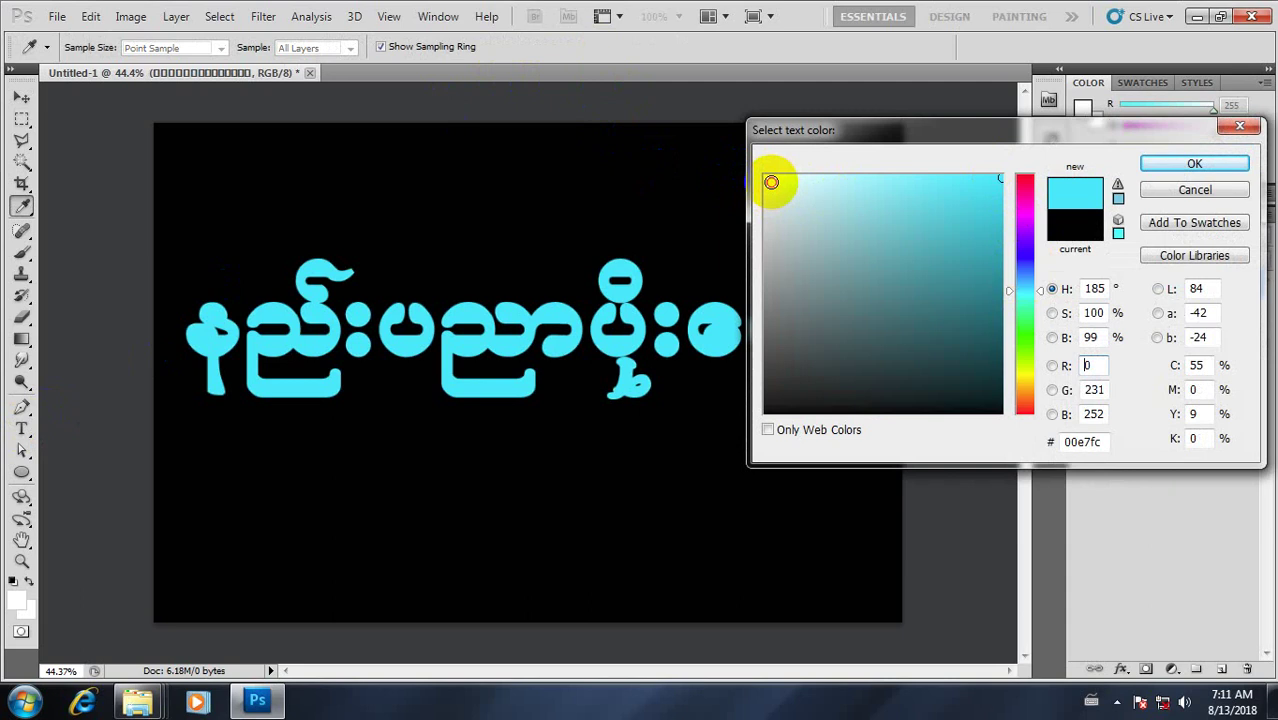
left_click_drag(771, 182, 737, 152)
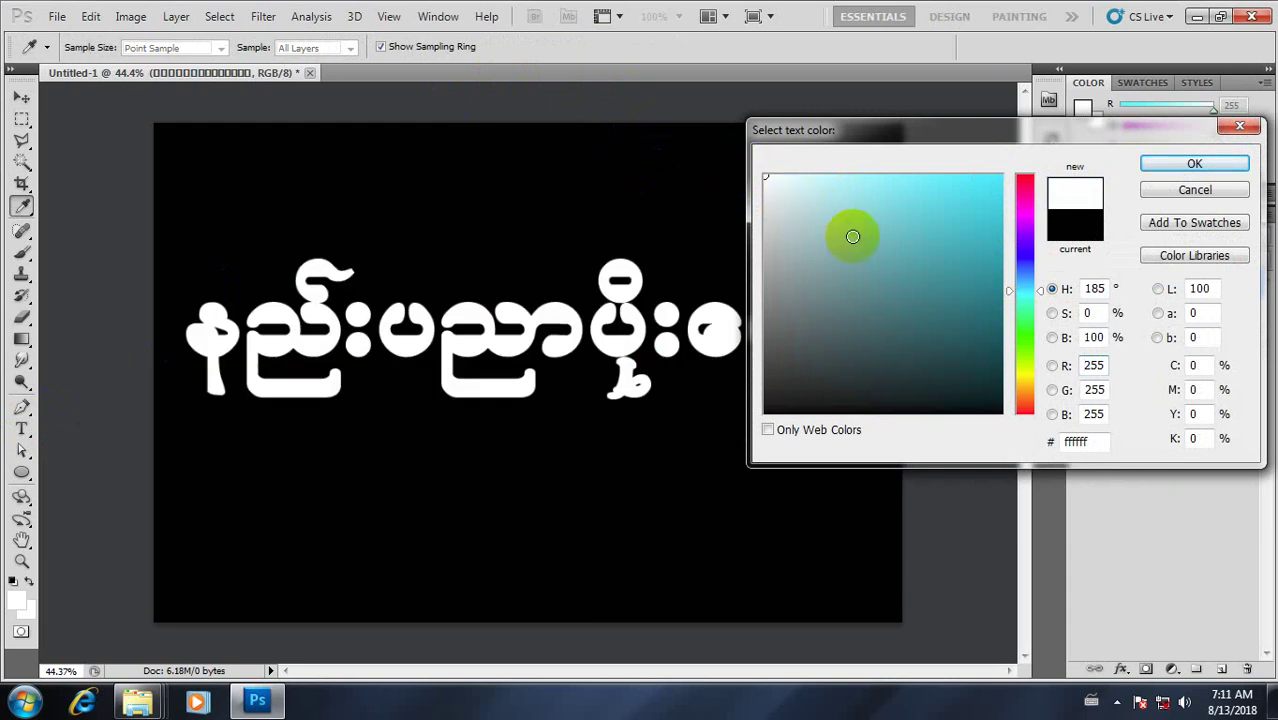
left_click_drag(825, 368, 777, 364)
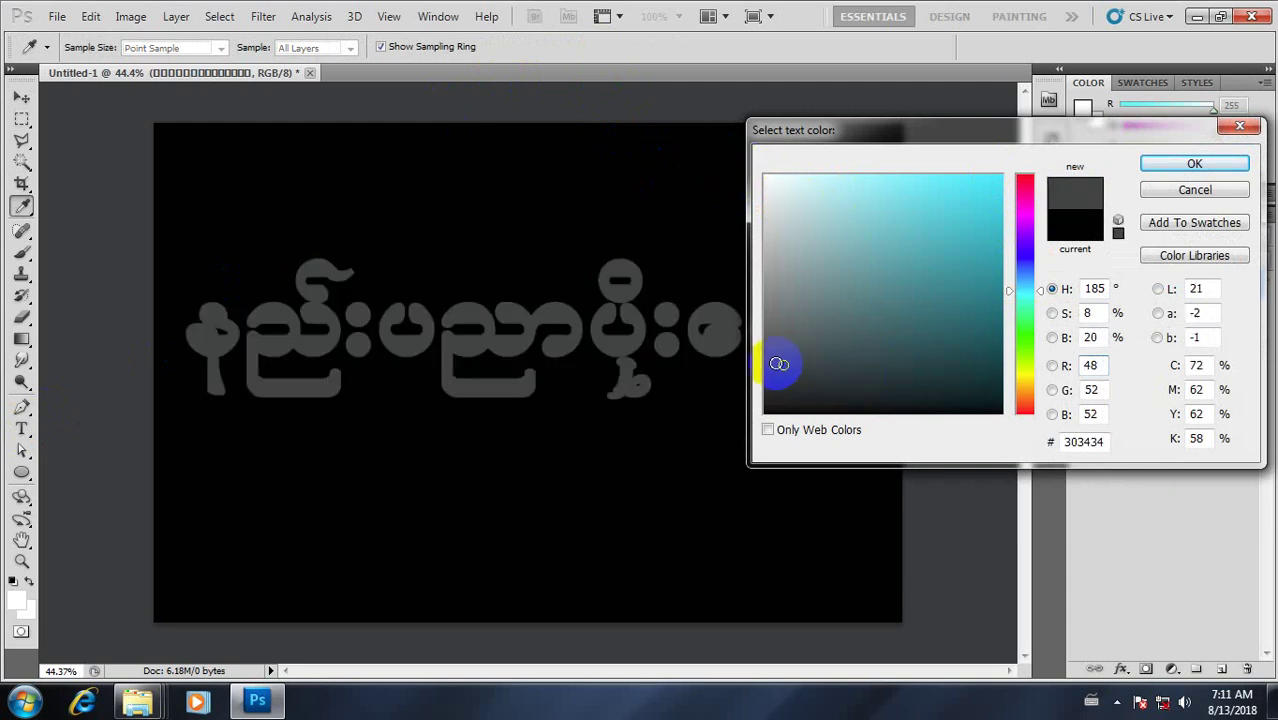
left_click(1026, 377)
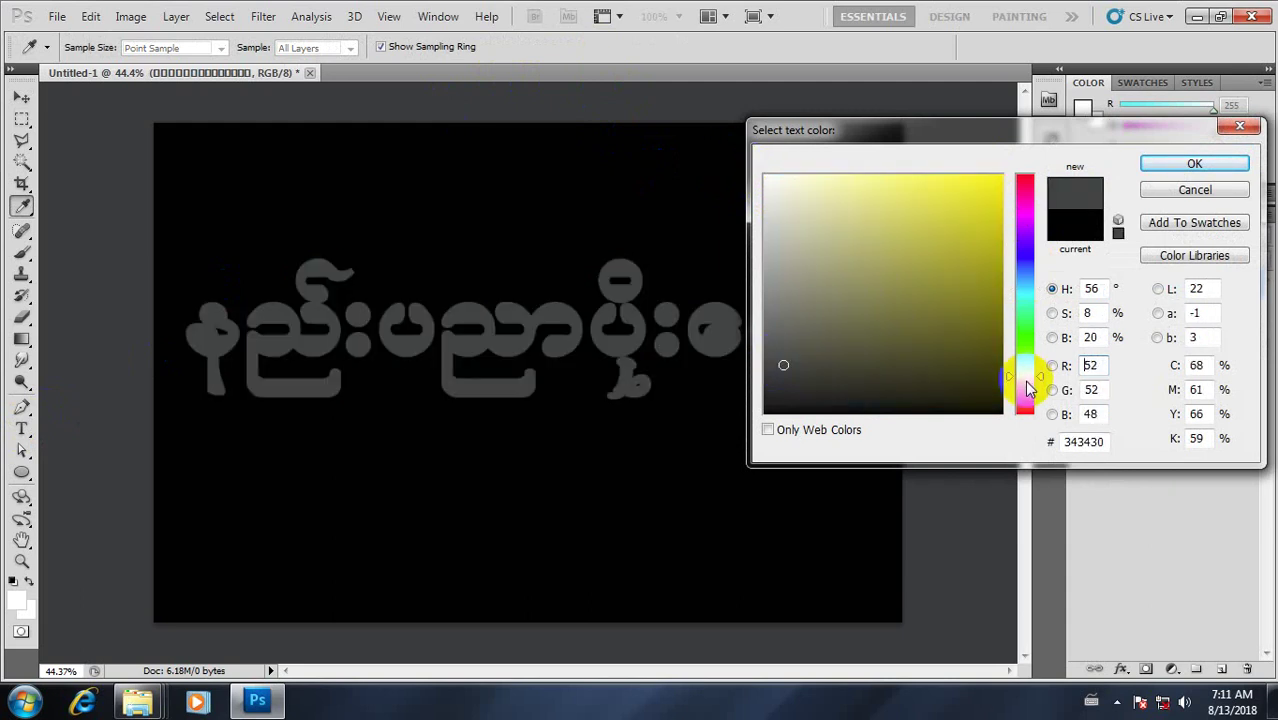
left_click(991, 205)
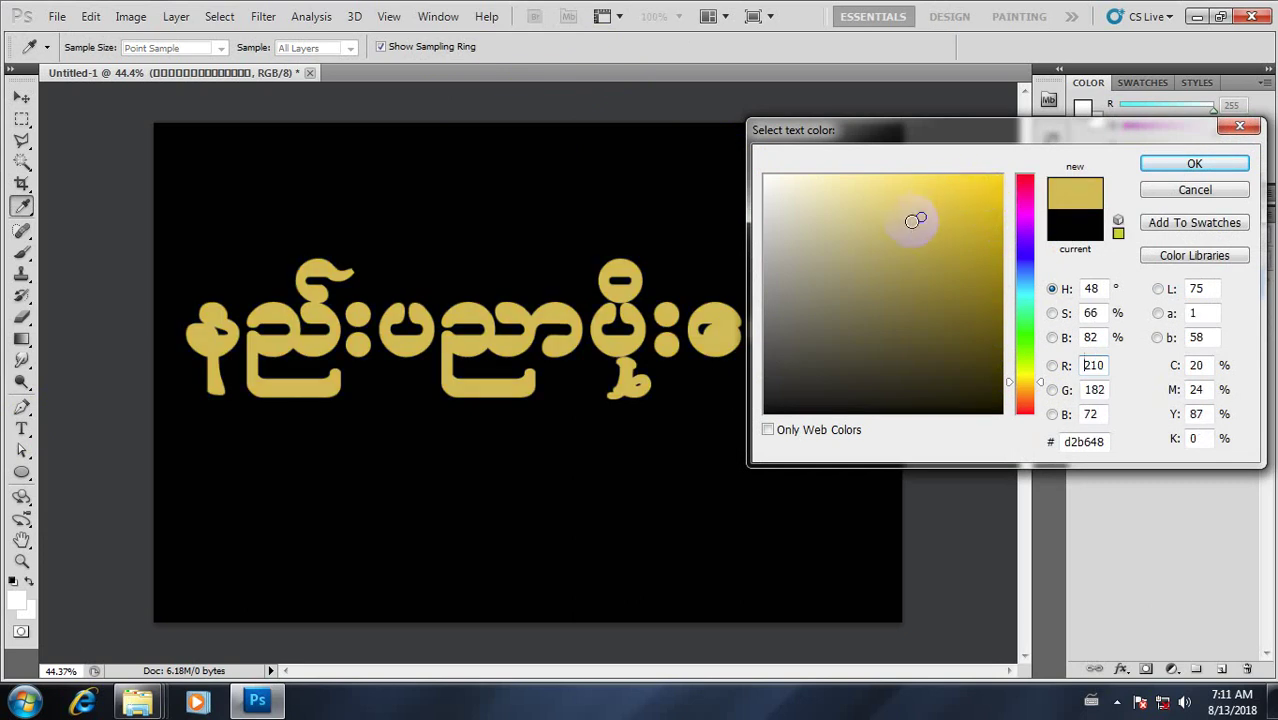
left_click_drag(892, 240, 860, 277)
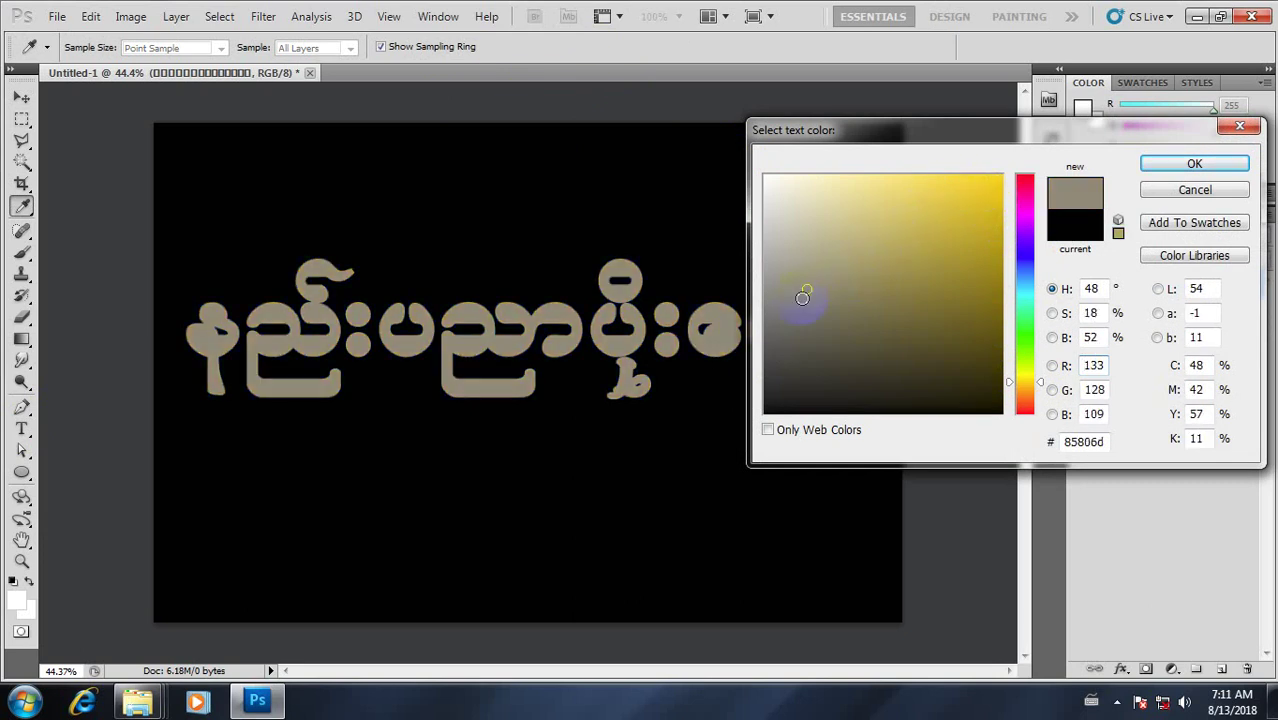
left_click_drag(868, 288, 980, 282)
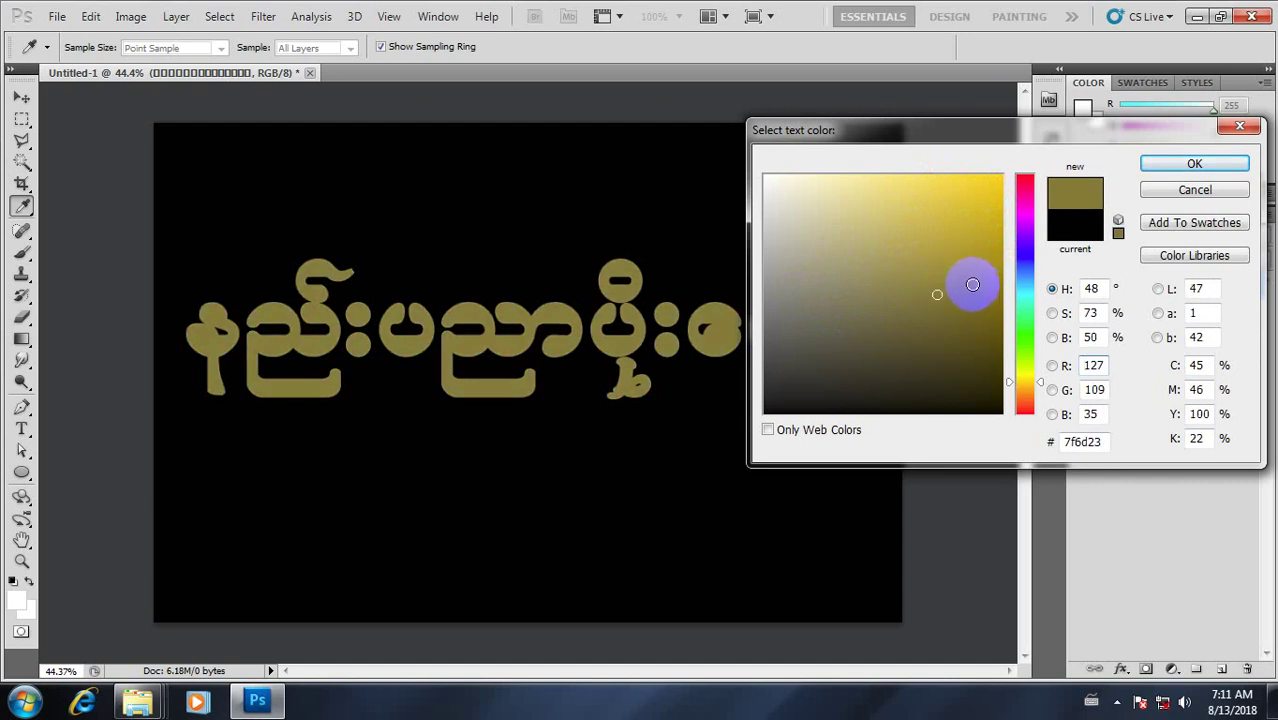
left_click(1226, 190)
- Open the text layer's Layer Style and enable Stroke, after briefly toggling the fill layer's visibility
double_click(1233, 298)
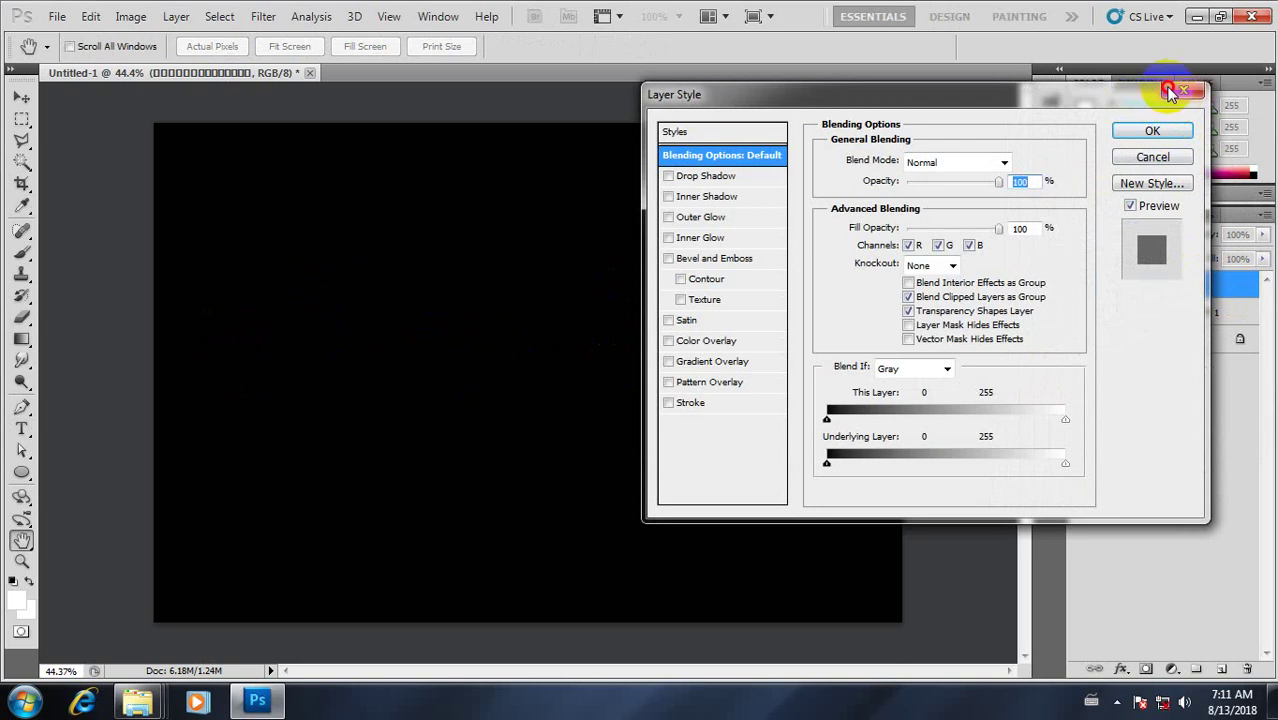
left_click(1172, 92)
left_click(1077, 312)
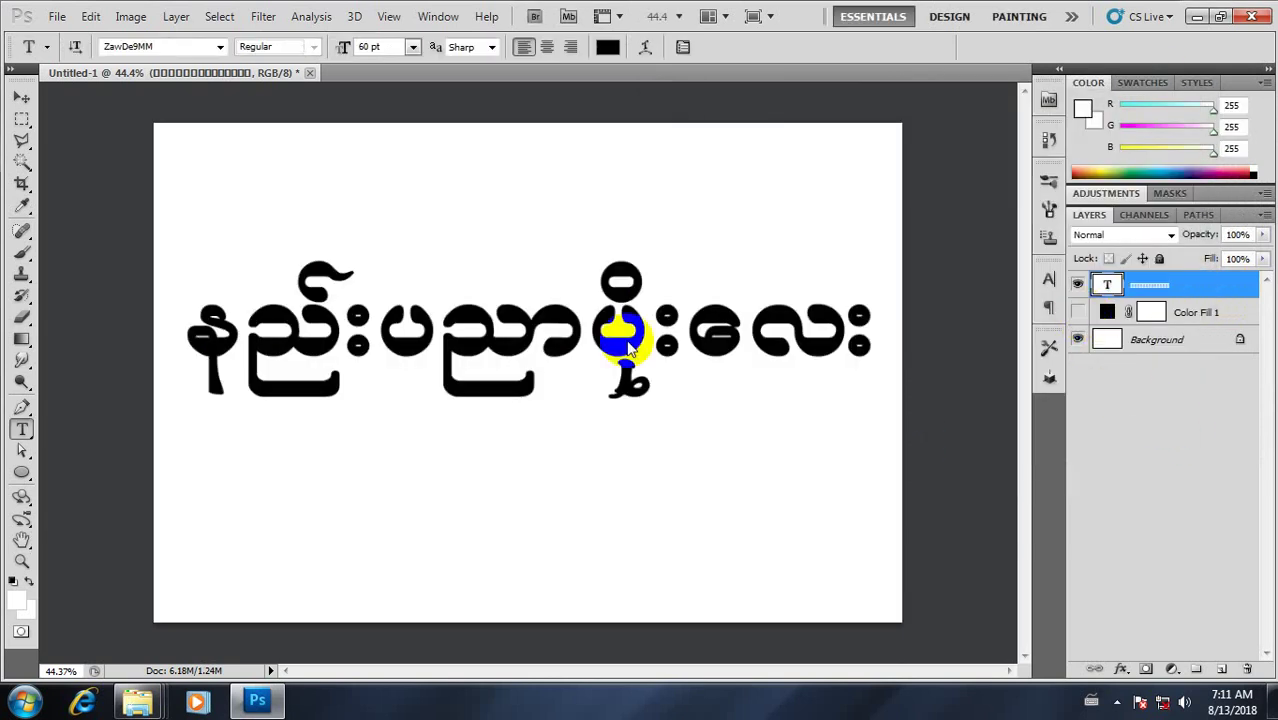
left_click(1077, 312)
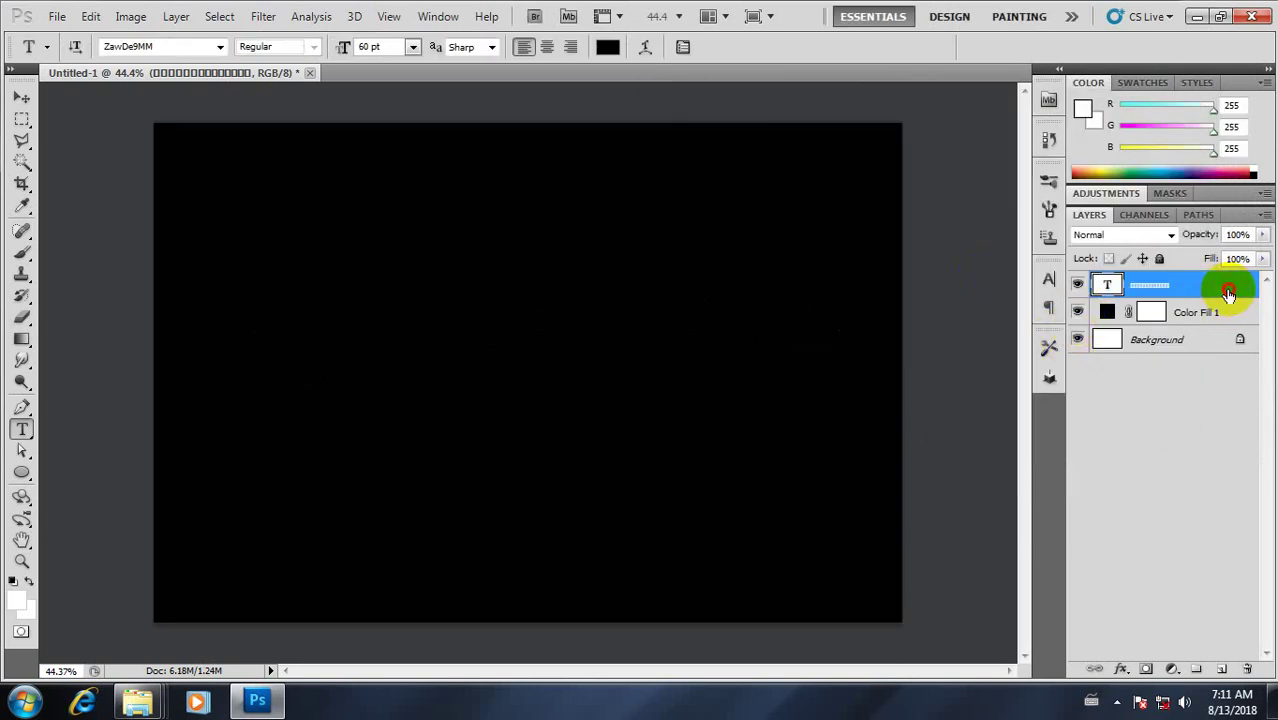
double_click(1228, 293)
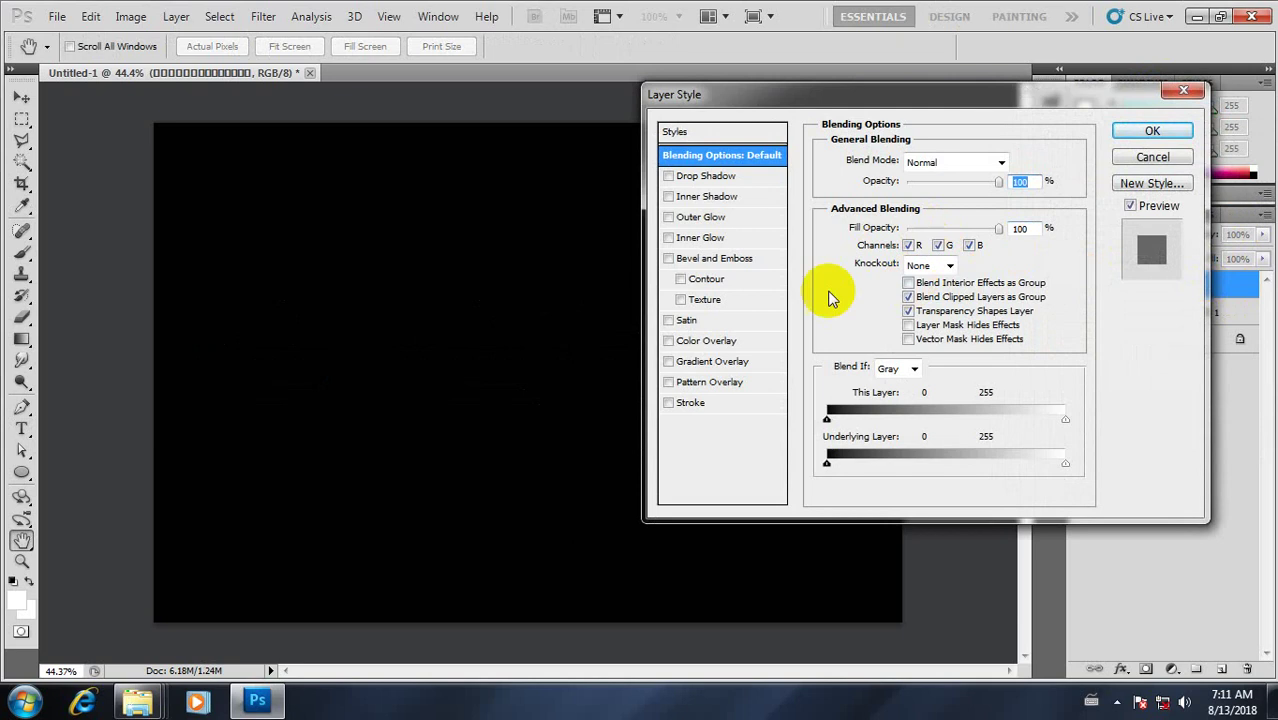
left_click(697, 402)
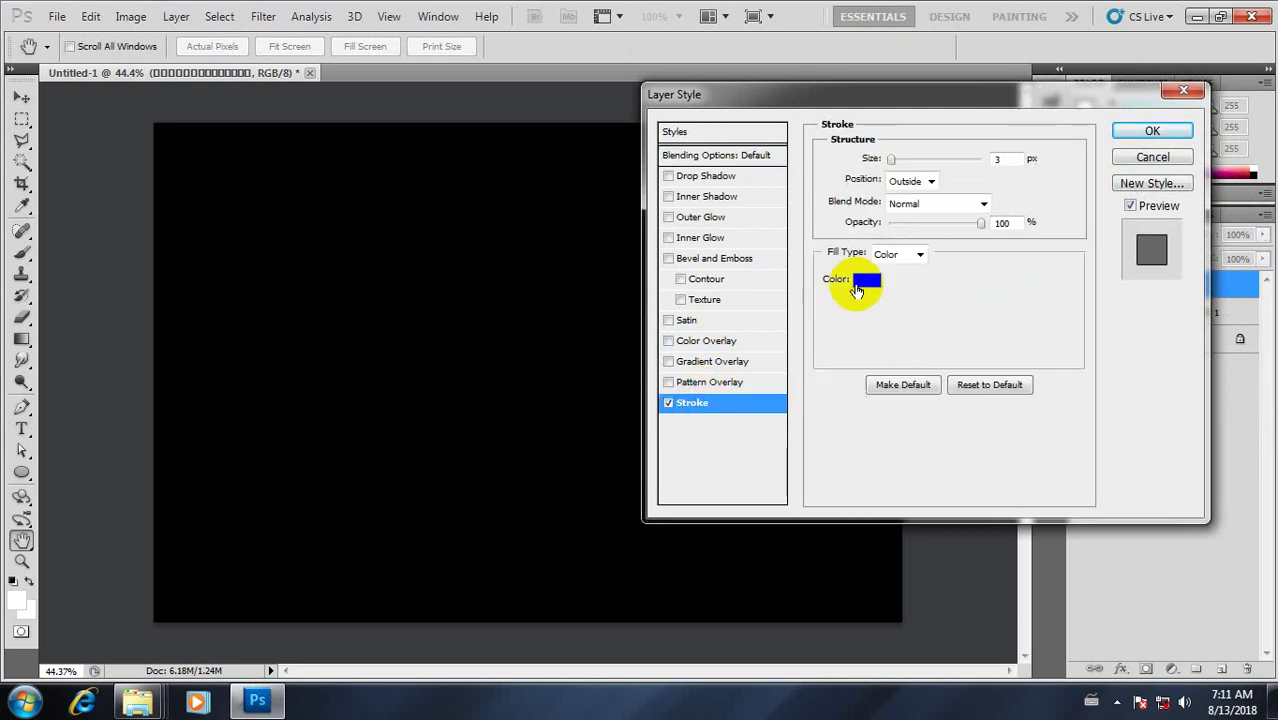
- Set the text stroke colour to white and its size to about 6 px
left_click(857, 290)
left_click_drag(793, 225, 697, 131)
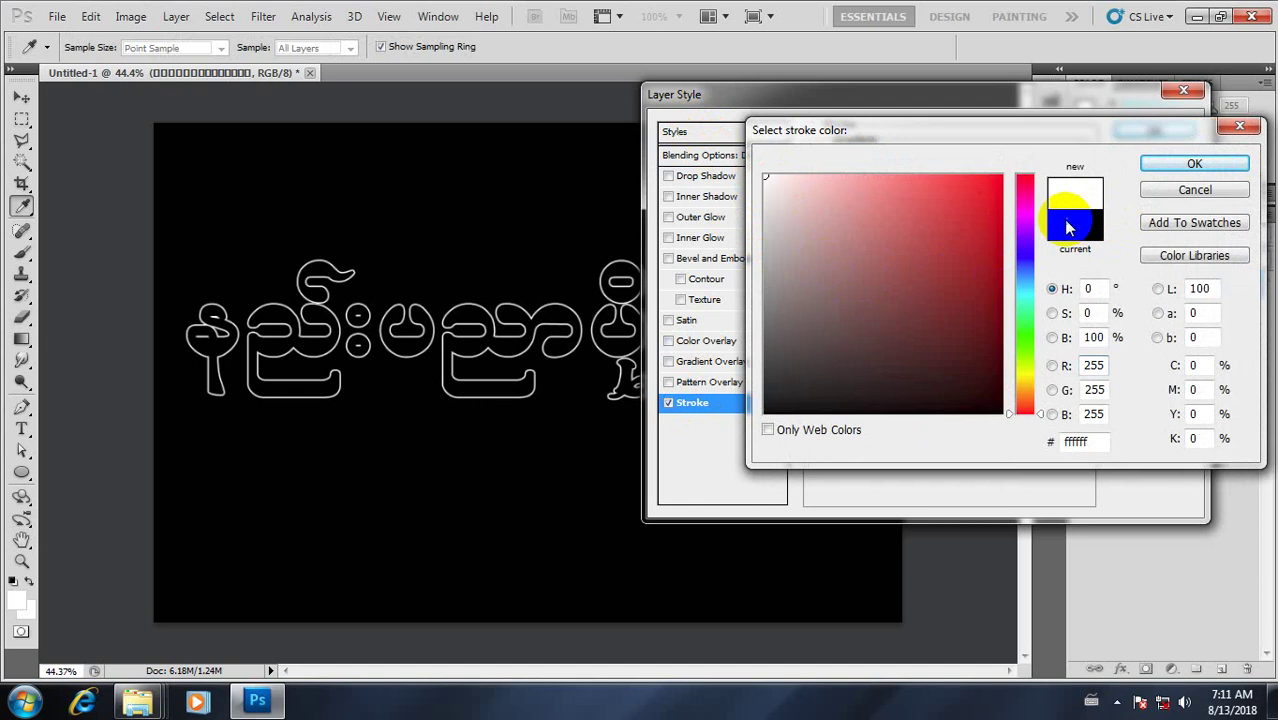
left_click(1190, 164)
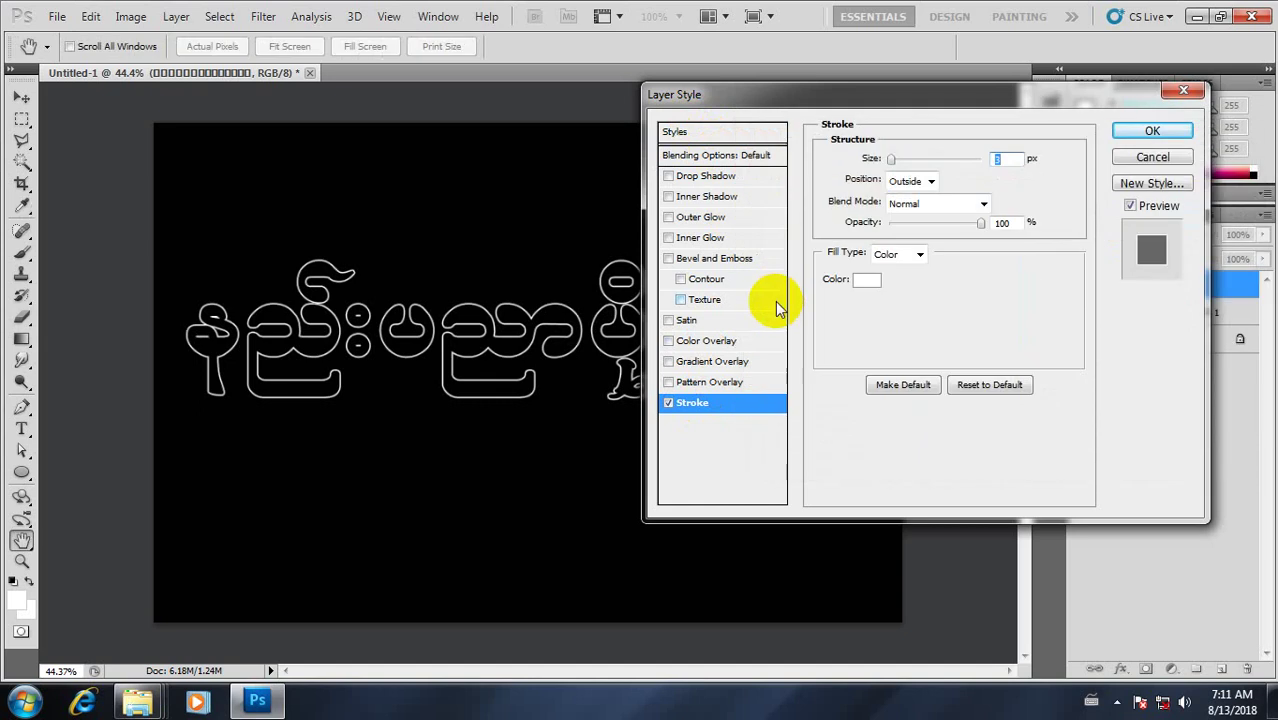
left_click_drag(891, 161, 895, 161)
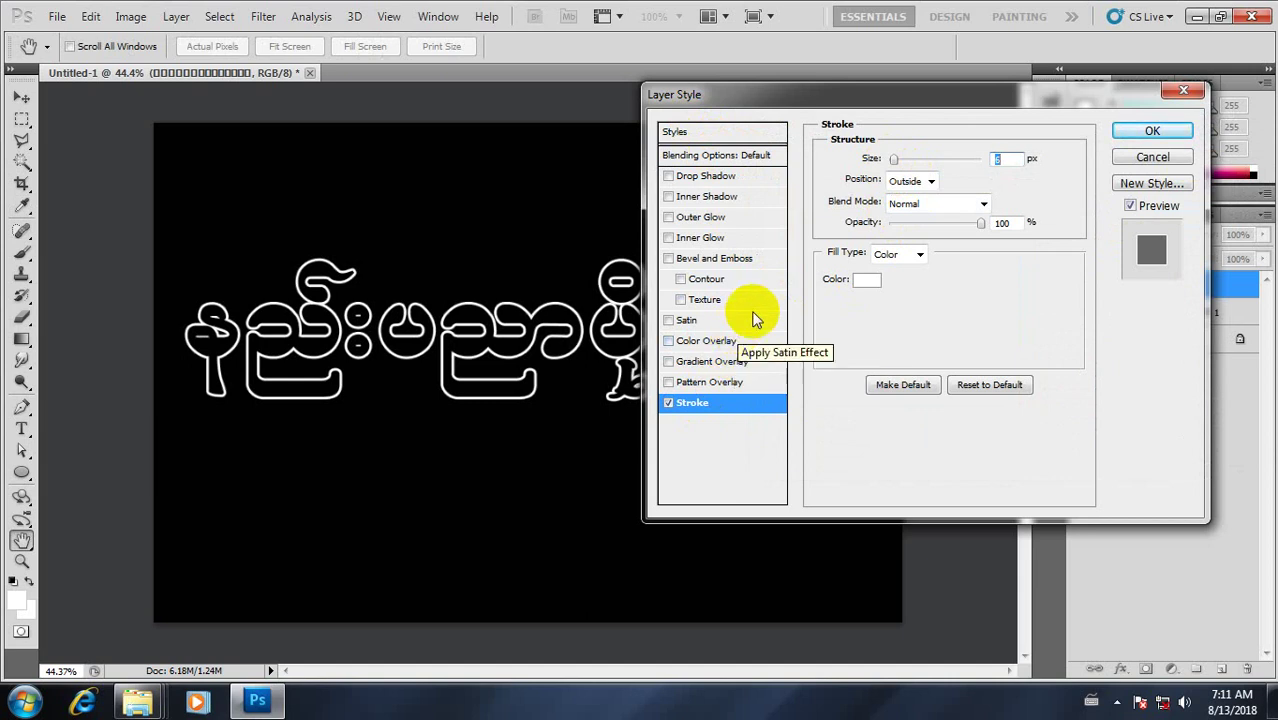
left_click_drag(724, 113, 638, 133)
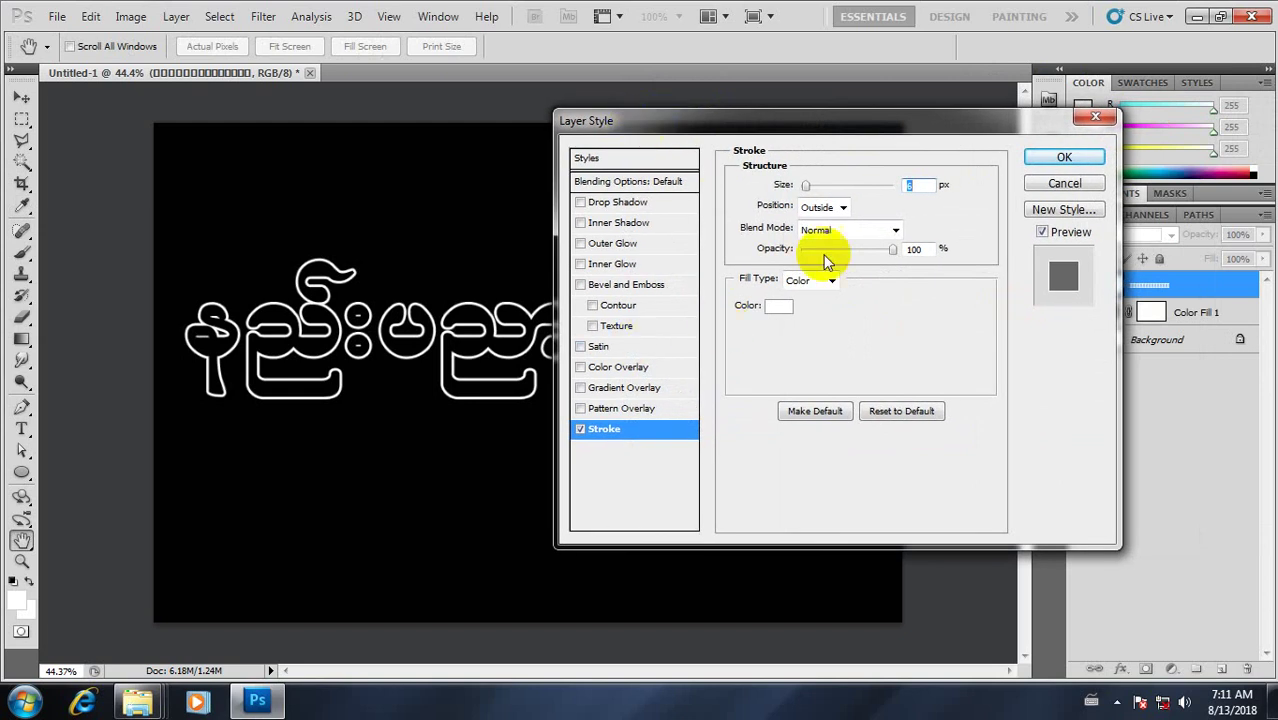
left_click_drag(950, 120, 840, 118)
- Apply the stroke, then reopen the text layer's Layer Style
left_click(950, 156)
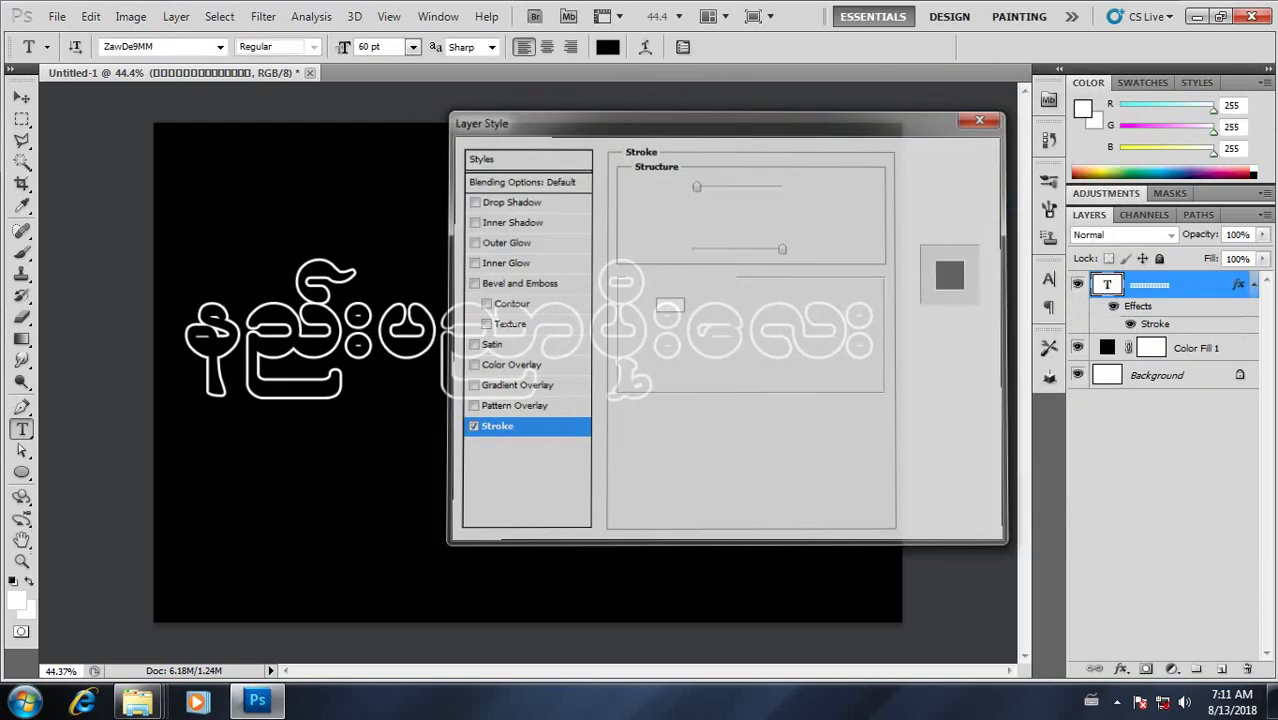
double_click(1219, 290)
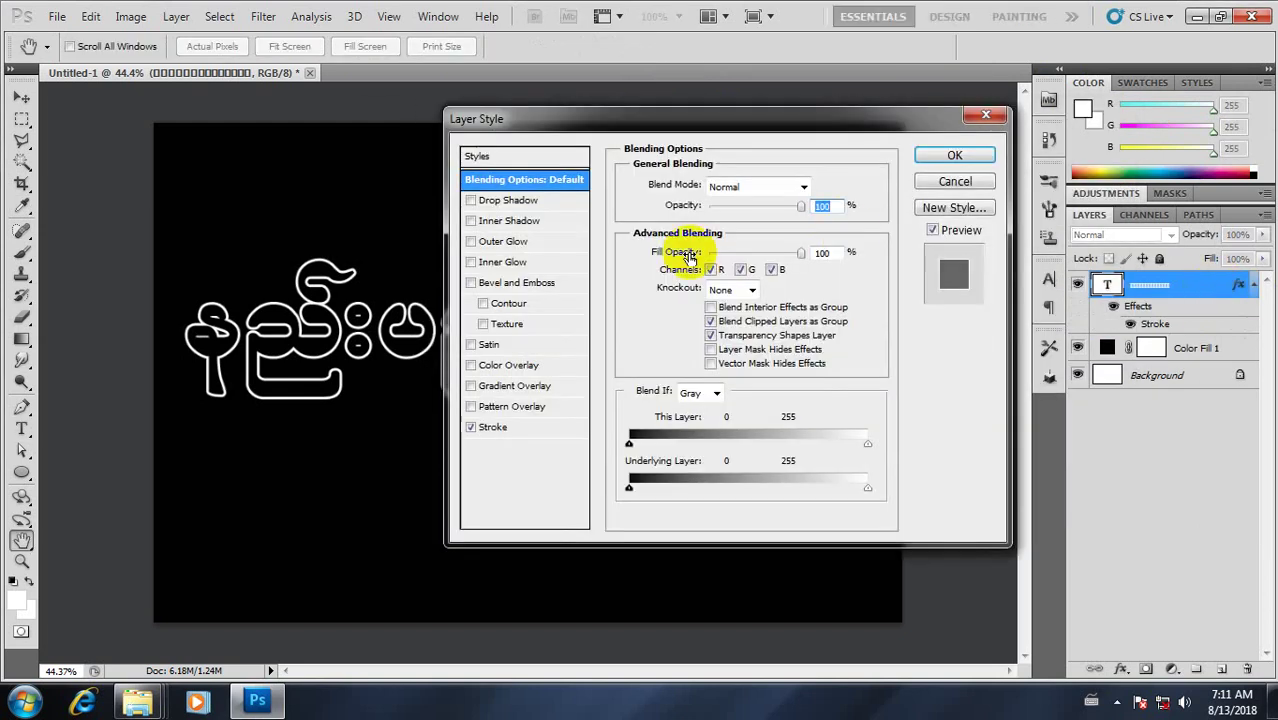
mouse_move(707, 114)
left_mouse_down()
mouse_move(938, 130)
mouse_move(917, 124)
left_mouse_up()
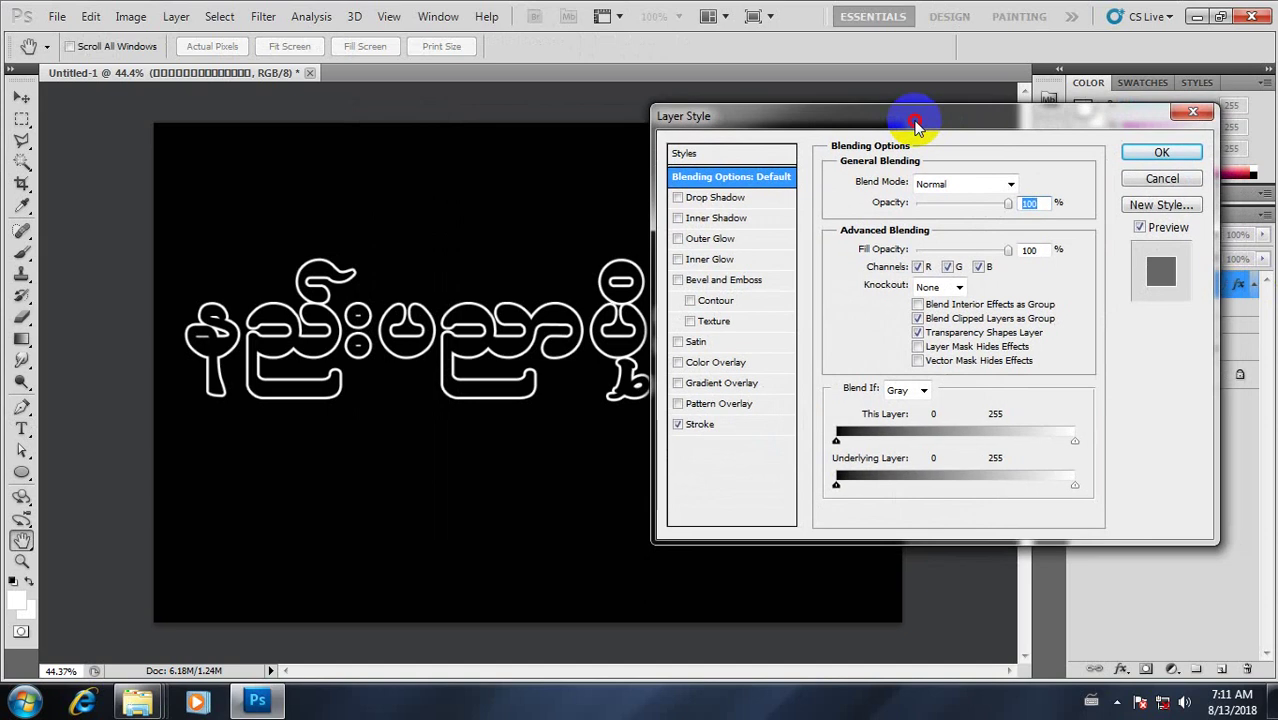
- Try various Color Overlay colours, then cancel the colour change
left_click(742, 365)
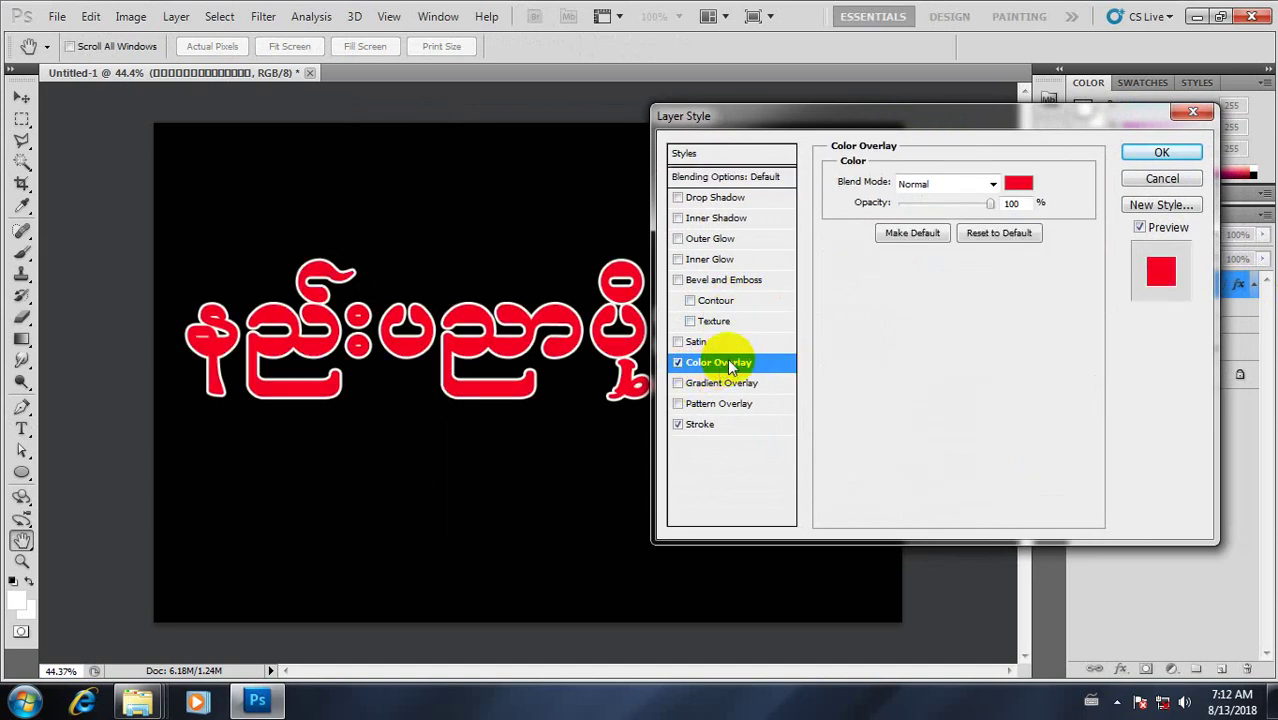
left_click(1022, 190)
mouse_move(913, 408)
left_mouse_down()
mouse_move(784, 381)
mouse_move(767, 398)
left_mouse_up()
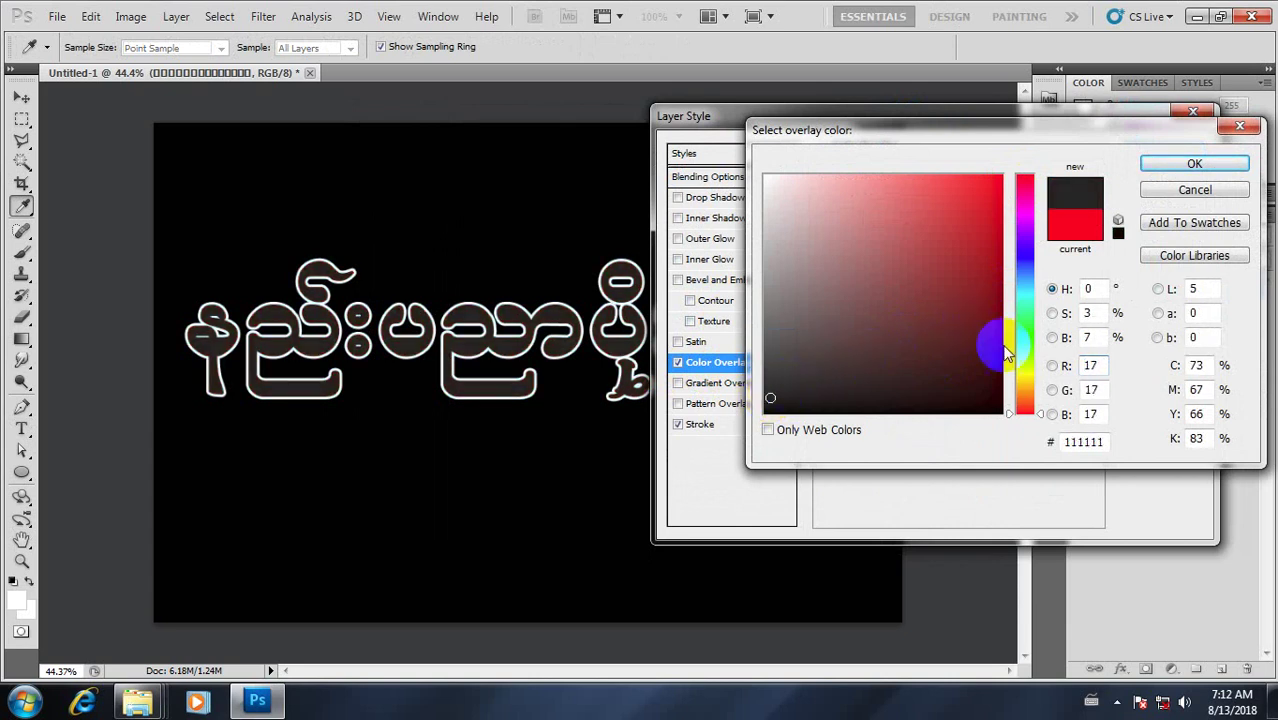
left_click(1024, 381)
left_click(878, 350)
left_click_drag(878, 350, 932, 359)
left_click(1008, 177)
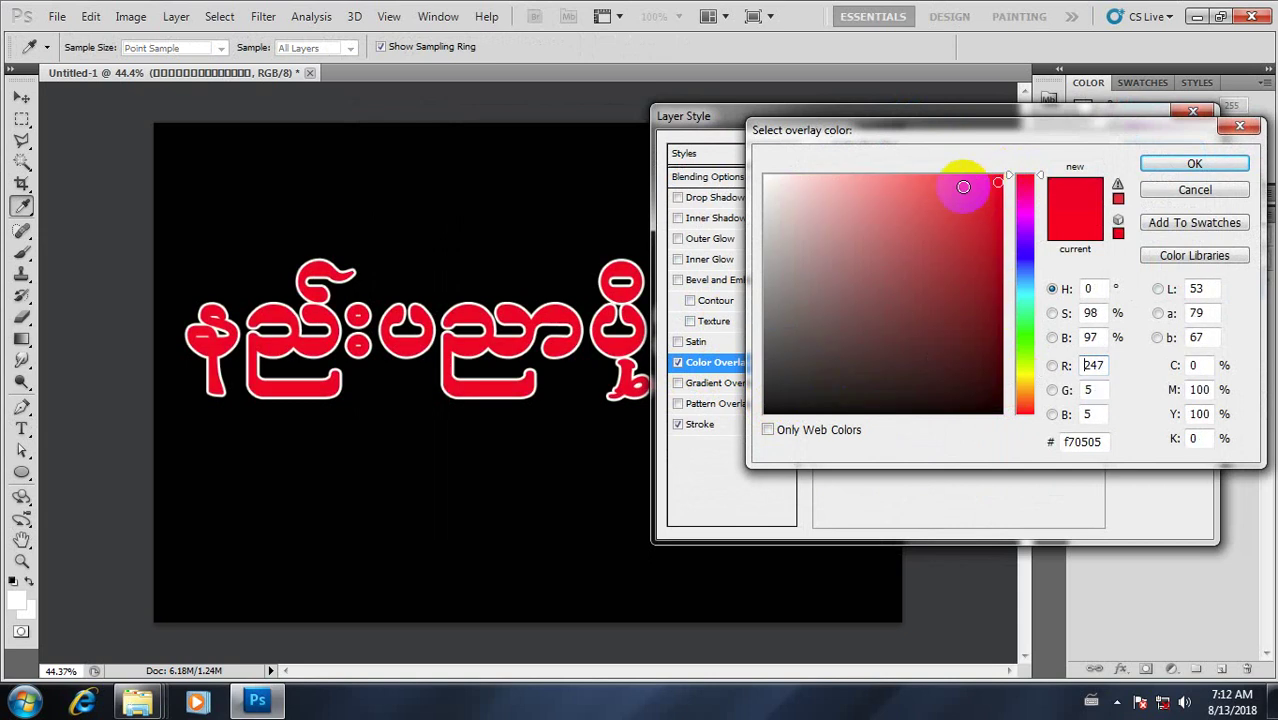
left_click(1024, 365)
left_click(979, 197)
left_click_drag(878, 275, 898, 323)
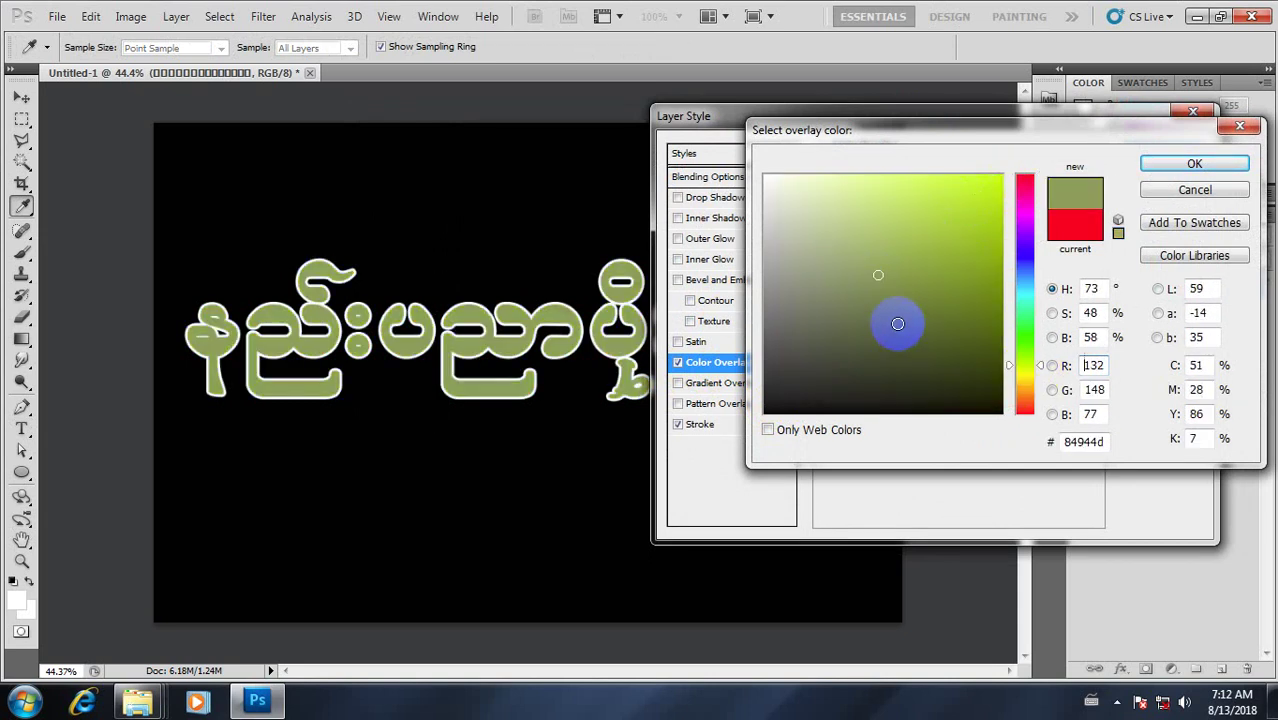
left_click(785, 204)
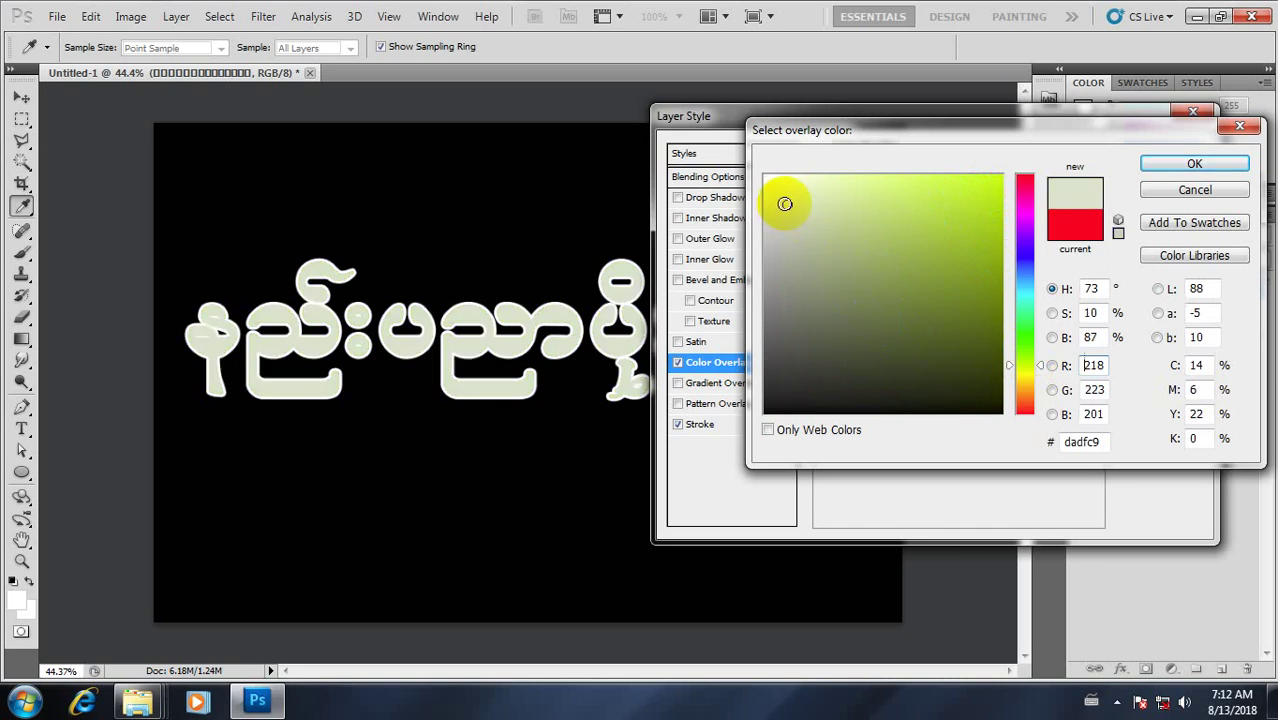
left_click(1194, 189)
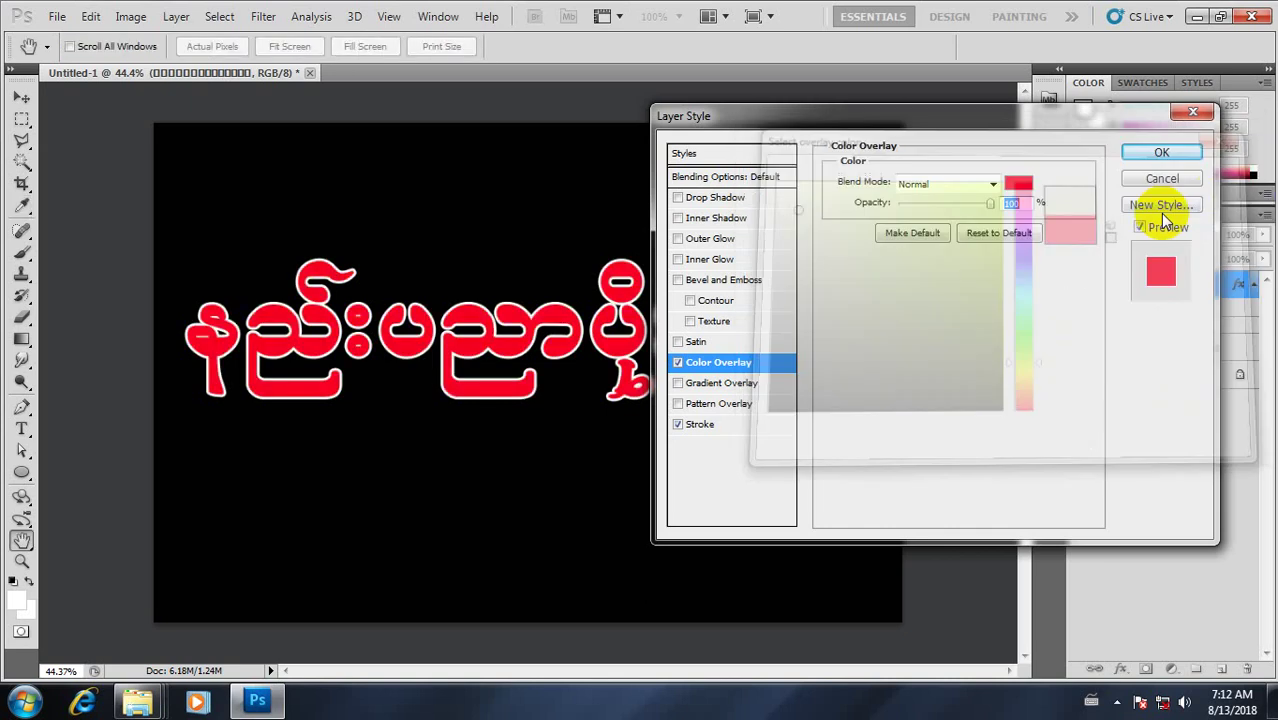
- Turn off Color Overlay and thicken the white stroke to 7 px
left_click(678, 362)
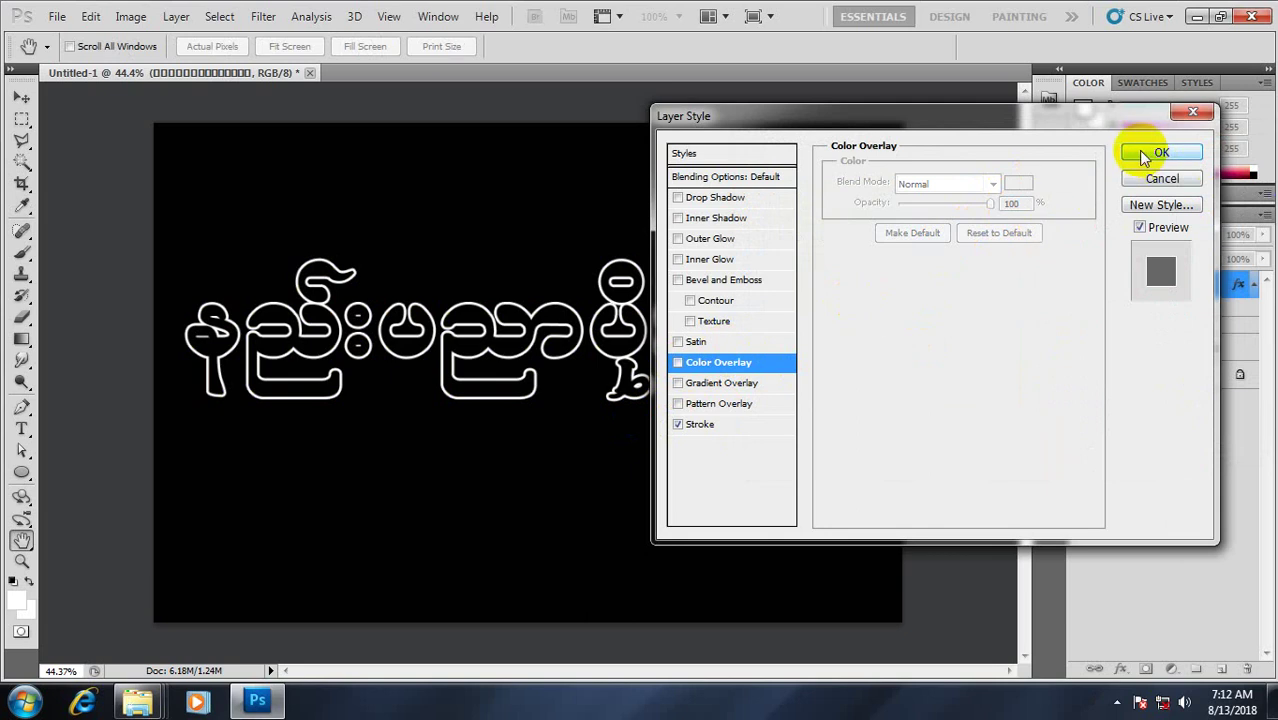
left_click(700, 424)
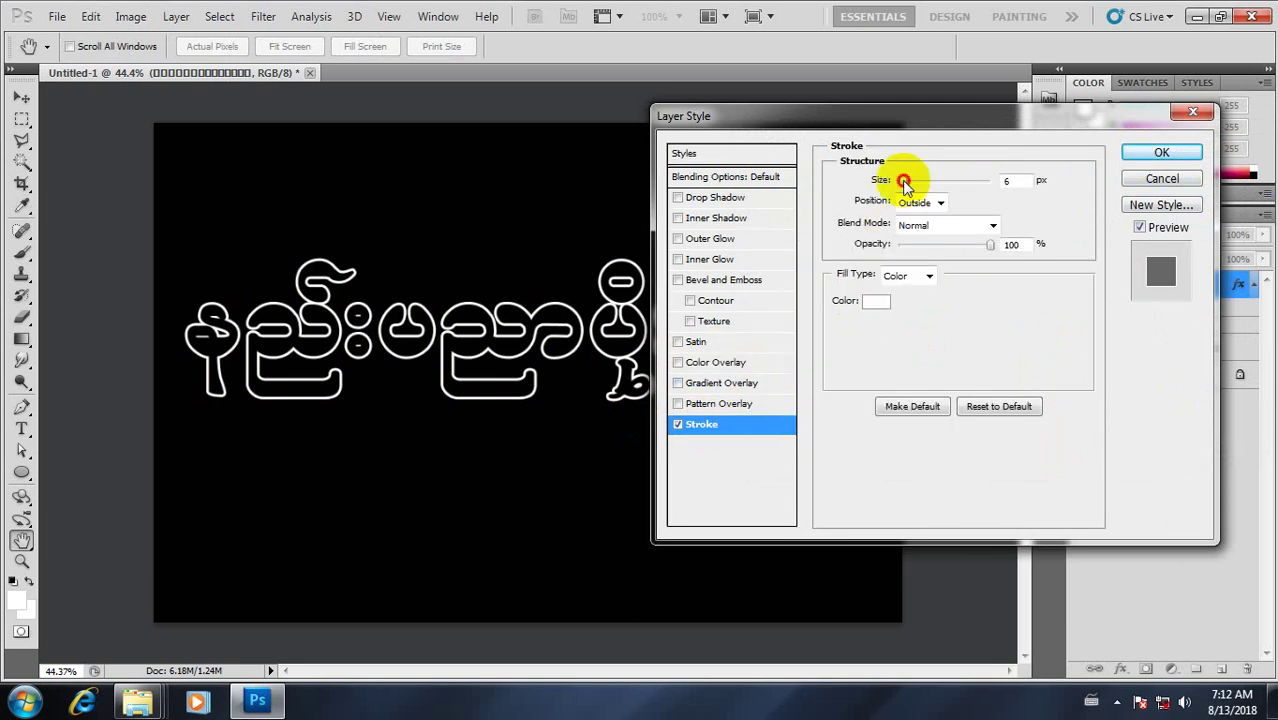
left_click_drag(910, 183, 904, 186)
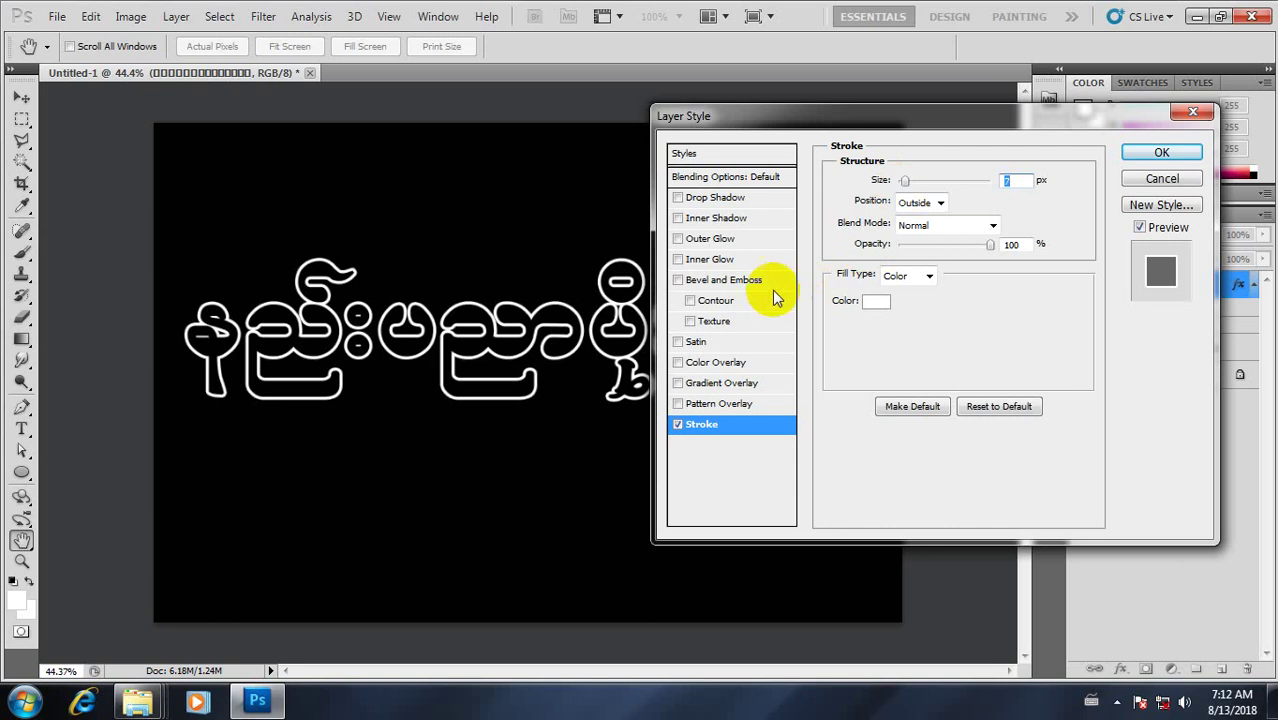
- Try a white 90 px Inner Shadow, then cancel Layer Style to discard it
left_click(744, 220)
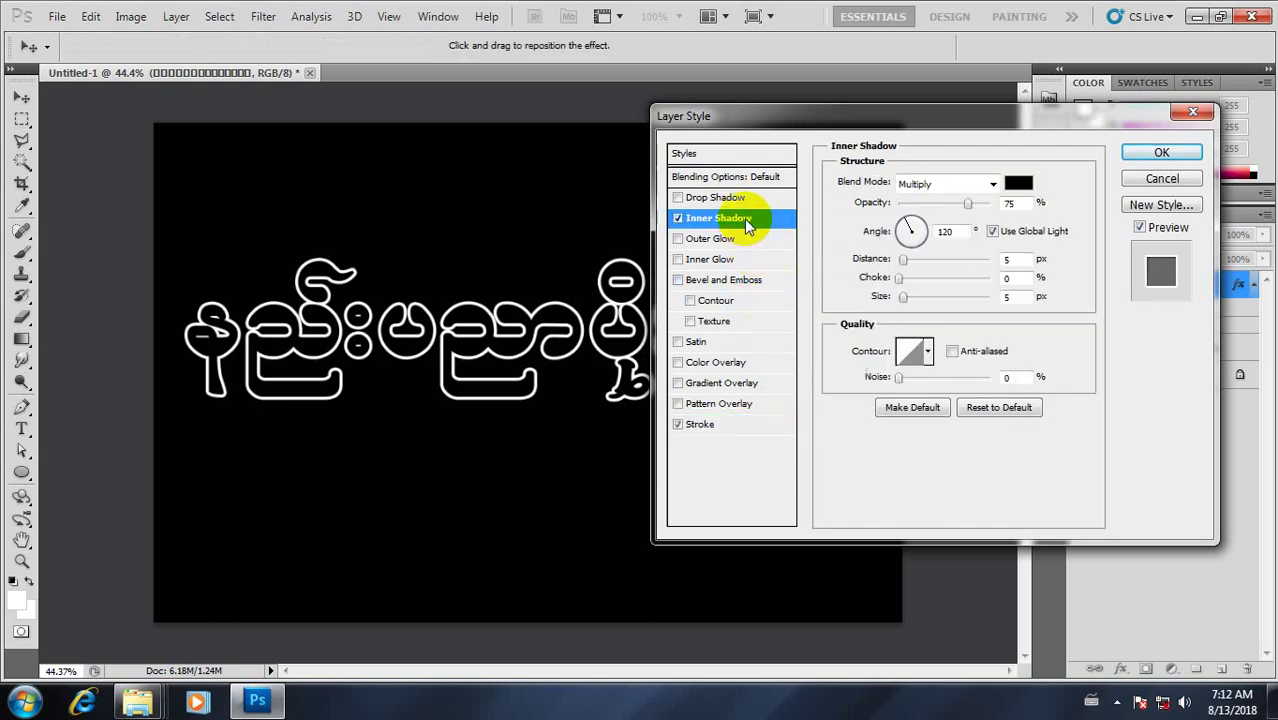
left_click(1019, 184)
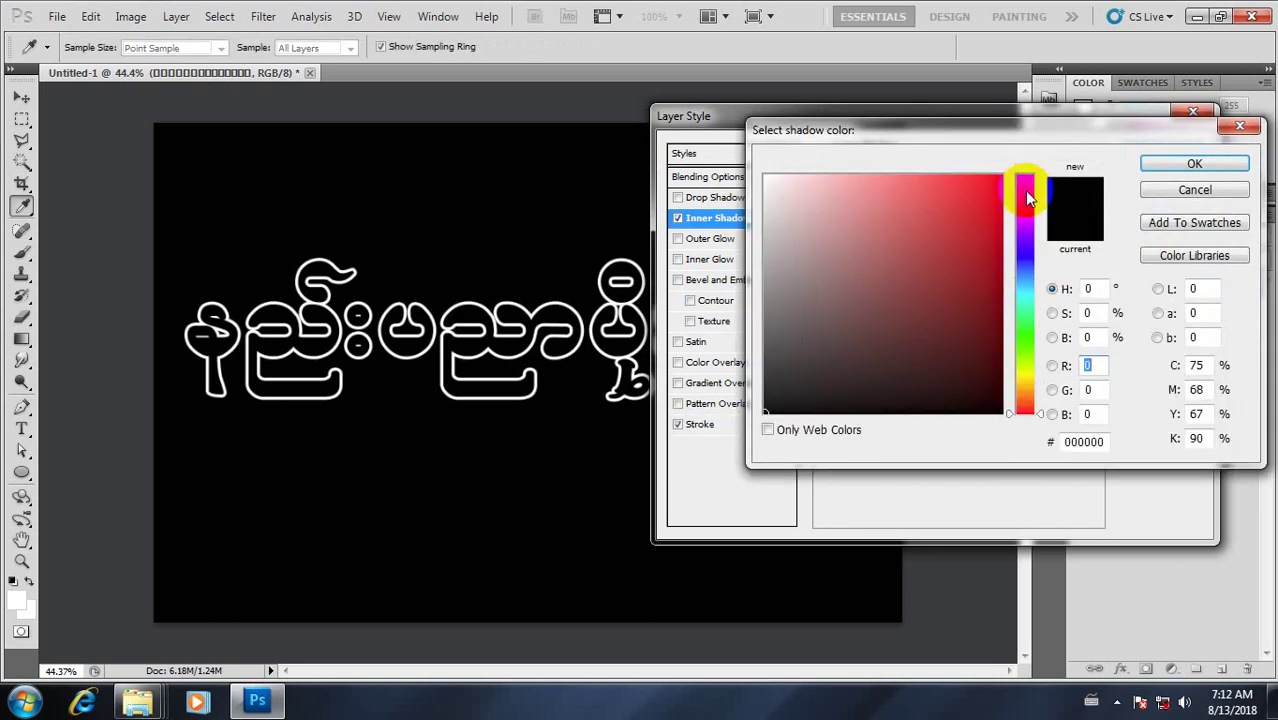
left_click(773, 191)
left_click_drag(773, 191, 743, 155)
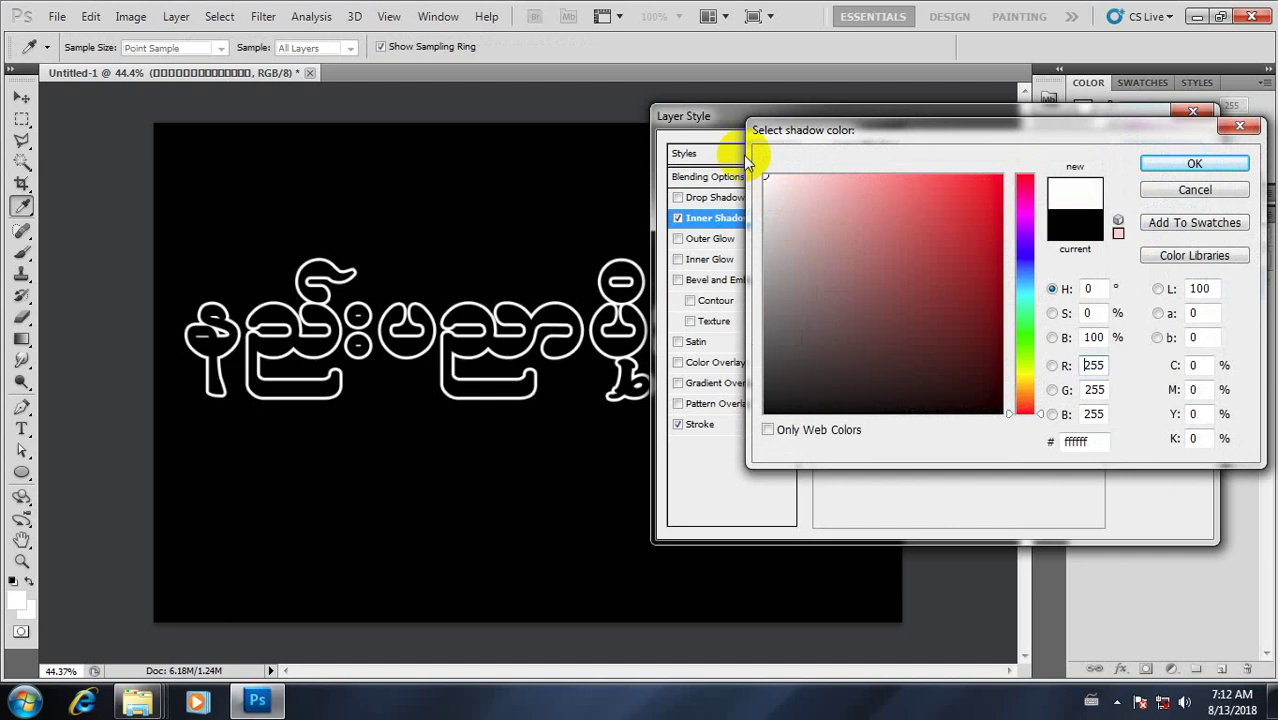
left_click(1150, 166)
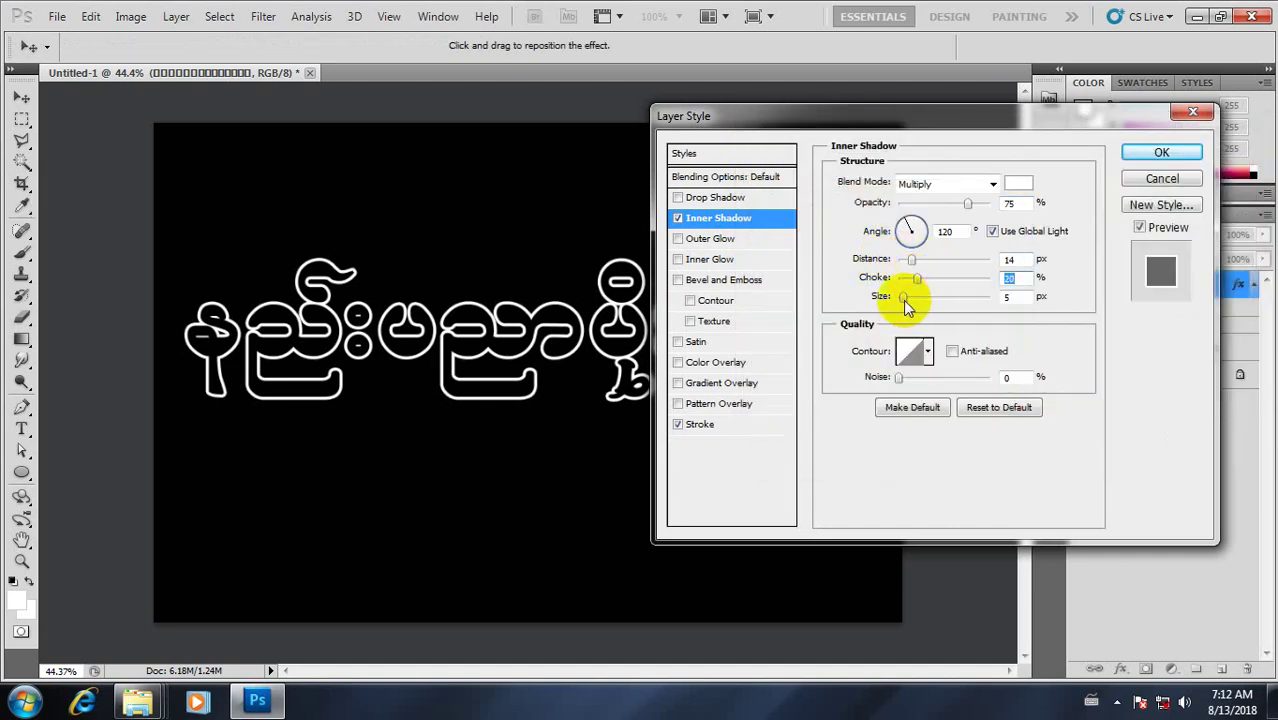
left_click_drag(903, 297, 935, 297)
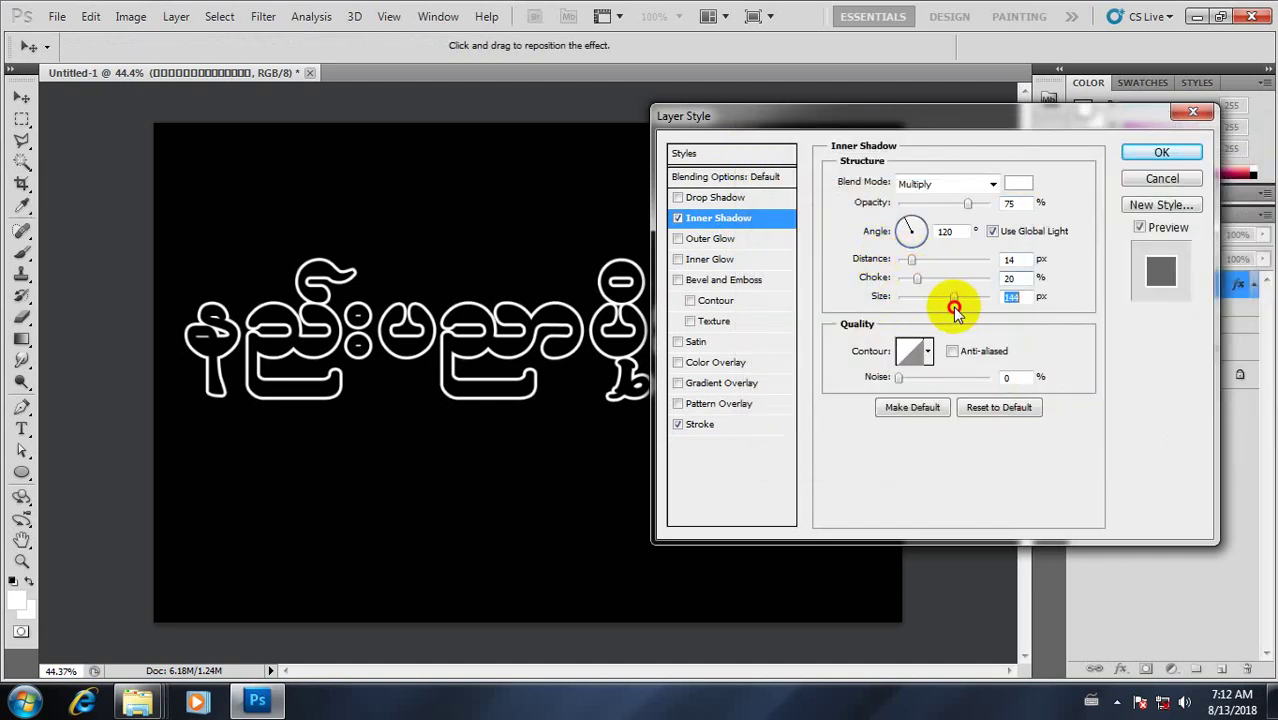
left_click(1162, 179)
left_click(643, 345)
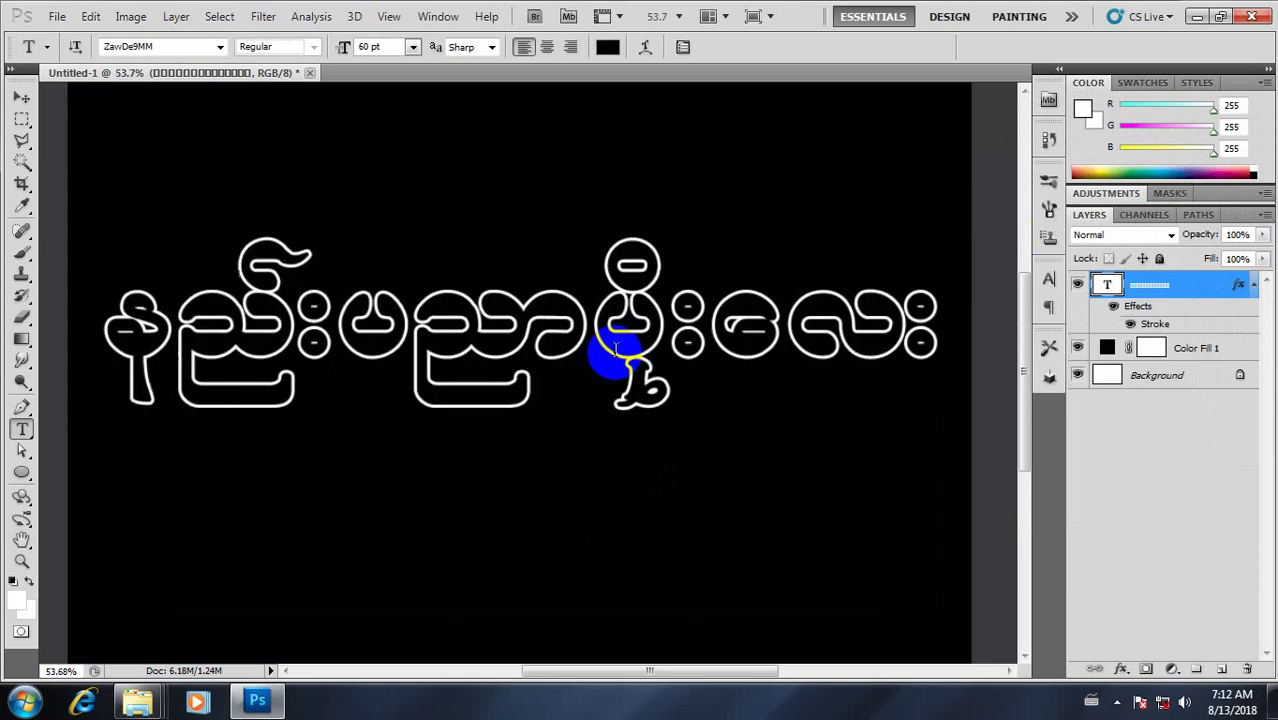
scroll(617, 350, "down", 1)
scroll(592, 340, "down", 1)
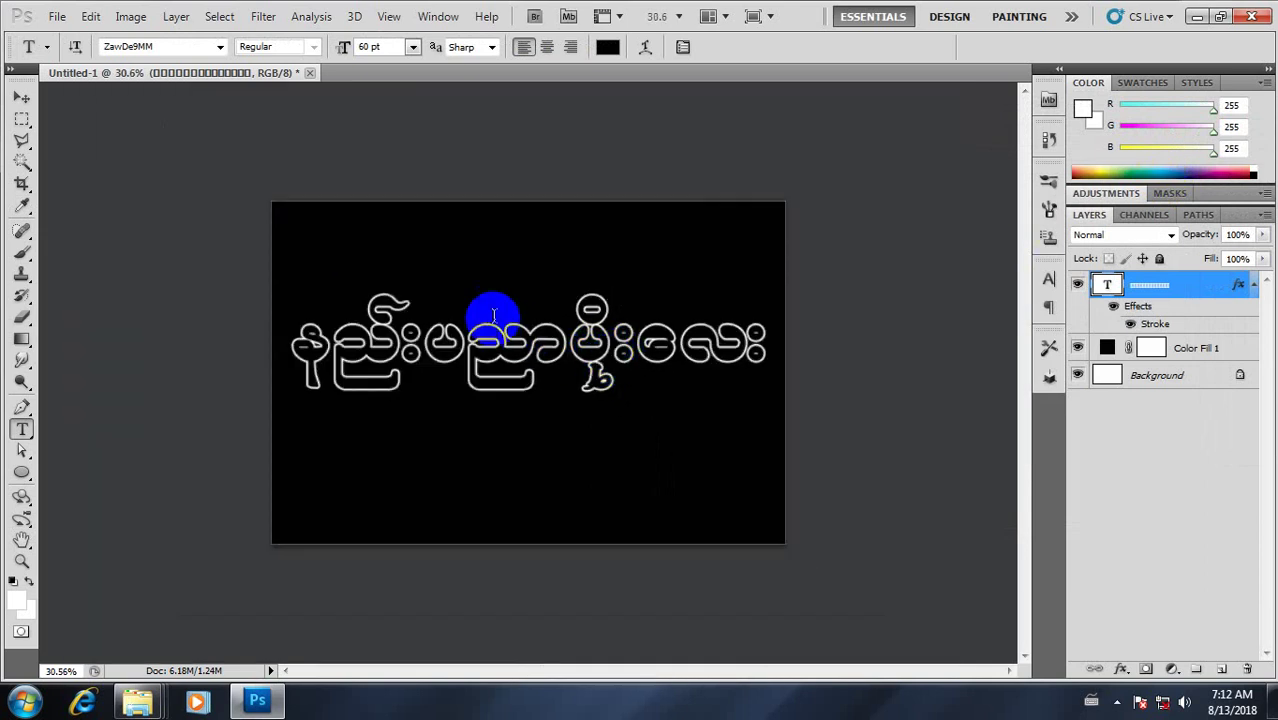
scroll(520, 280, "up", 2)
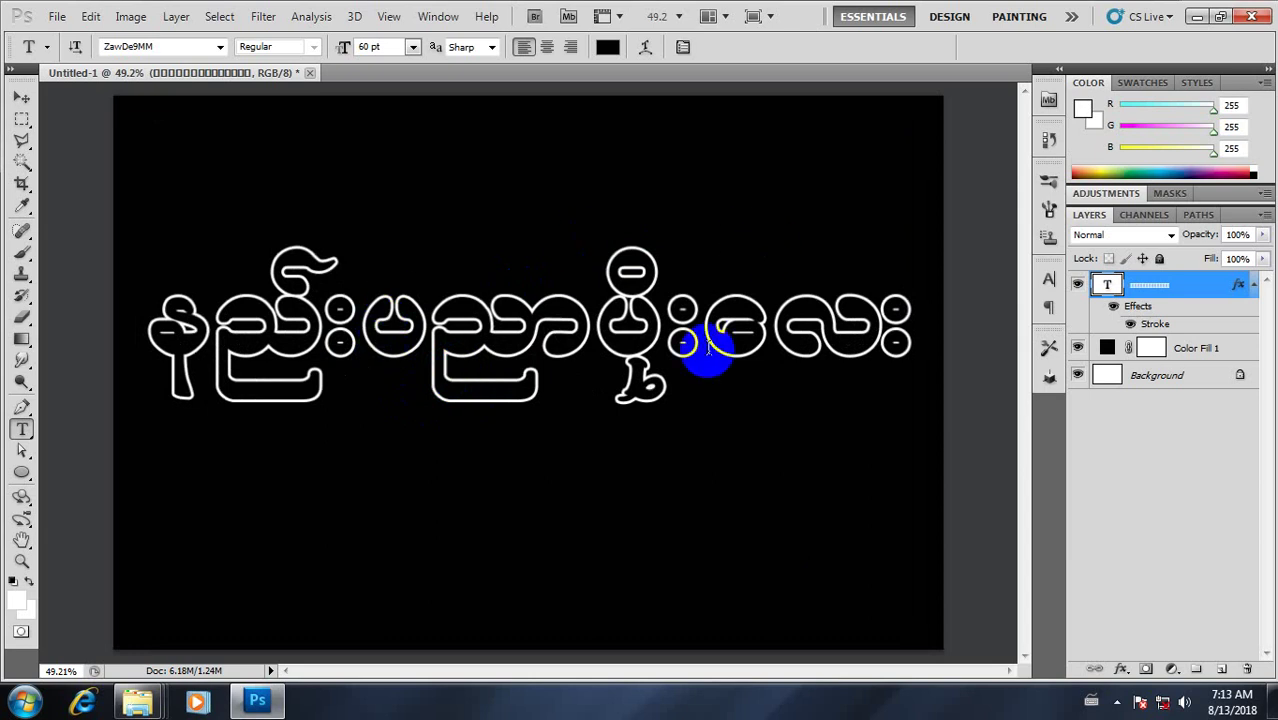
scroll(705, 350, "down", 1)
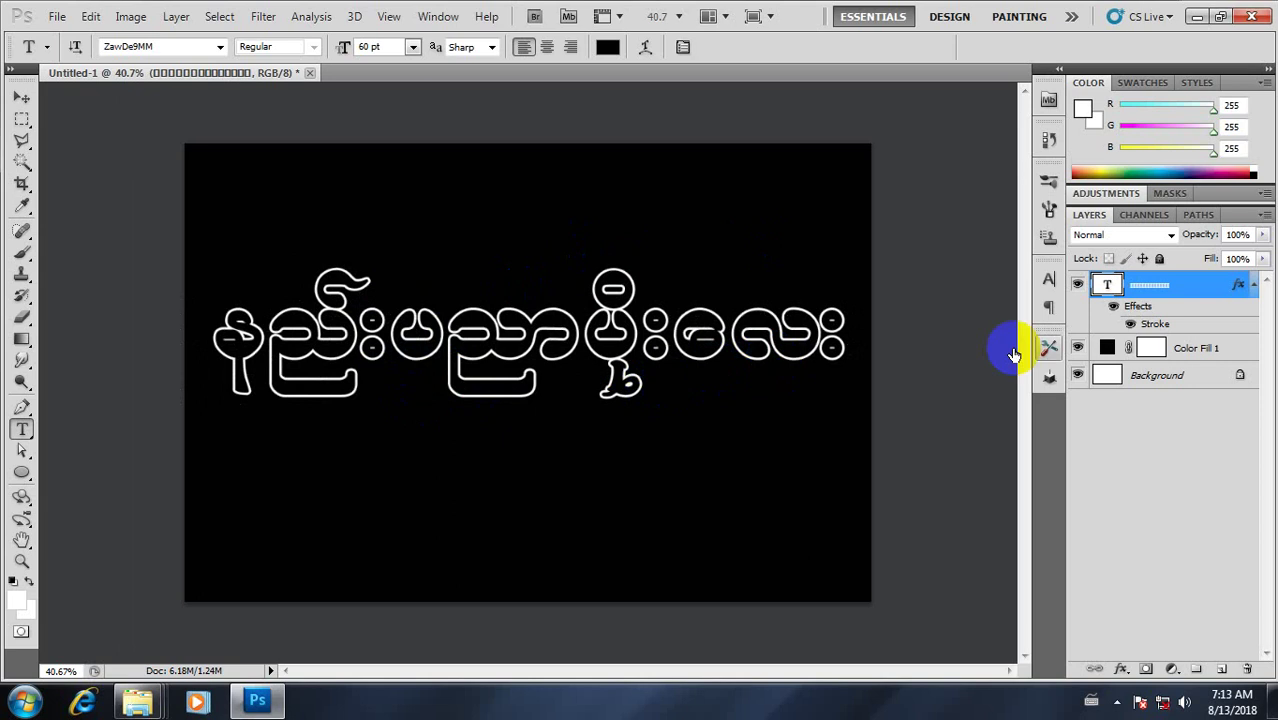
left_click(1201, 304)
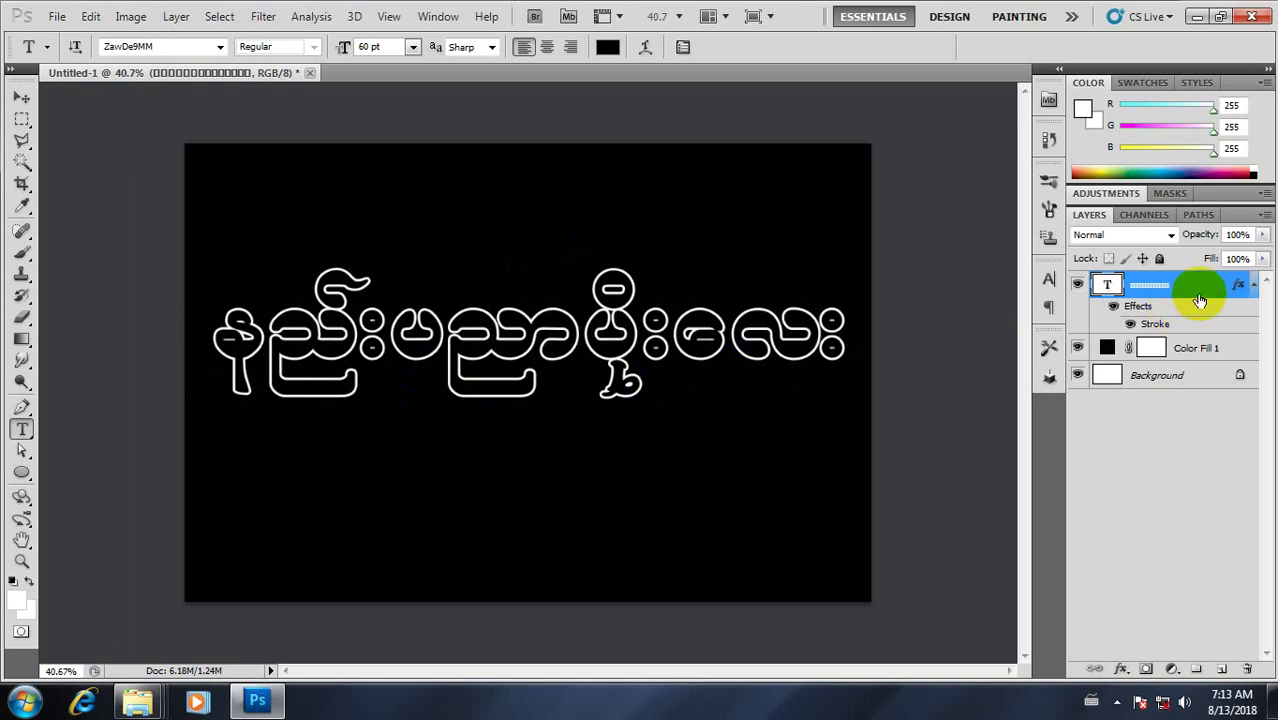
left_click(1107, 358)
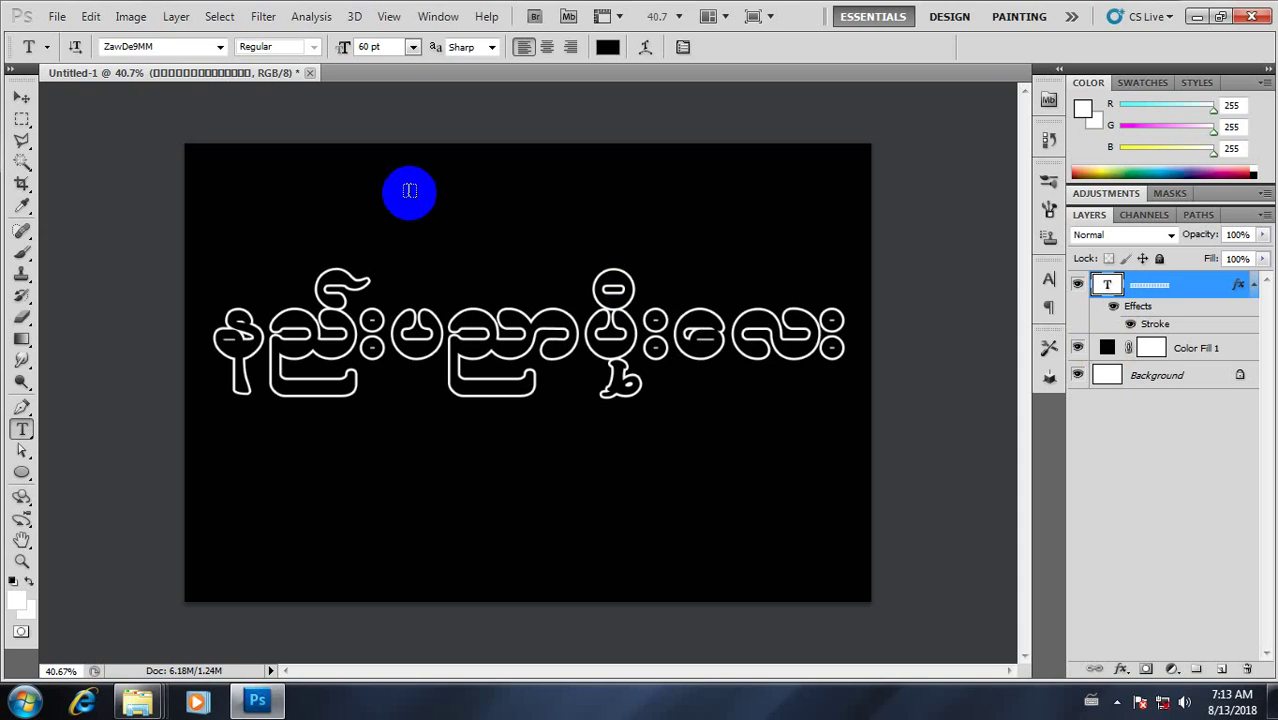
- Open 2.png, lens+pink.png and Optical_flare__17_.png together as separate documents
left_click(46, 15)
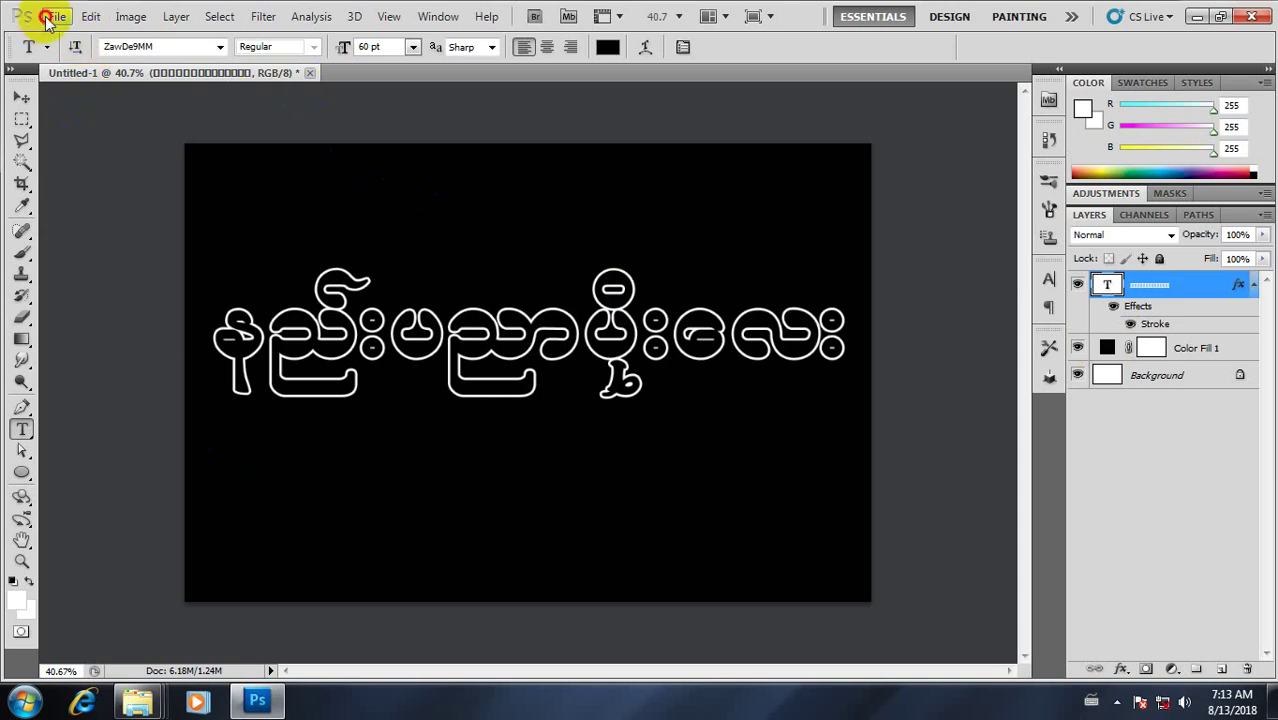
left_click(48, 34)
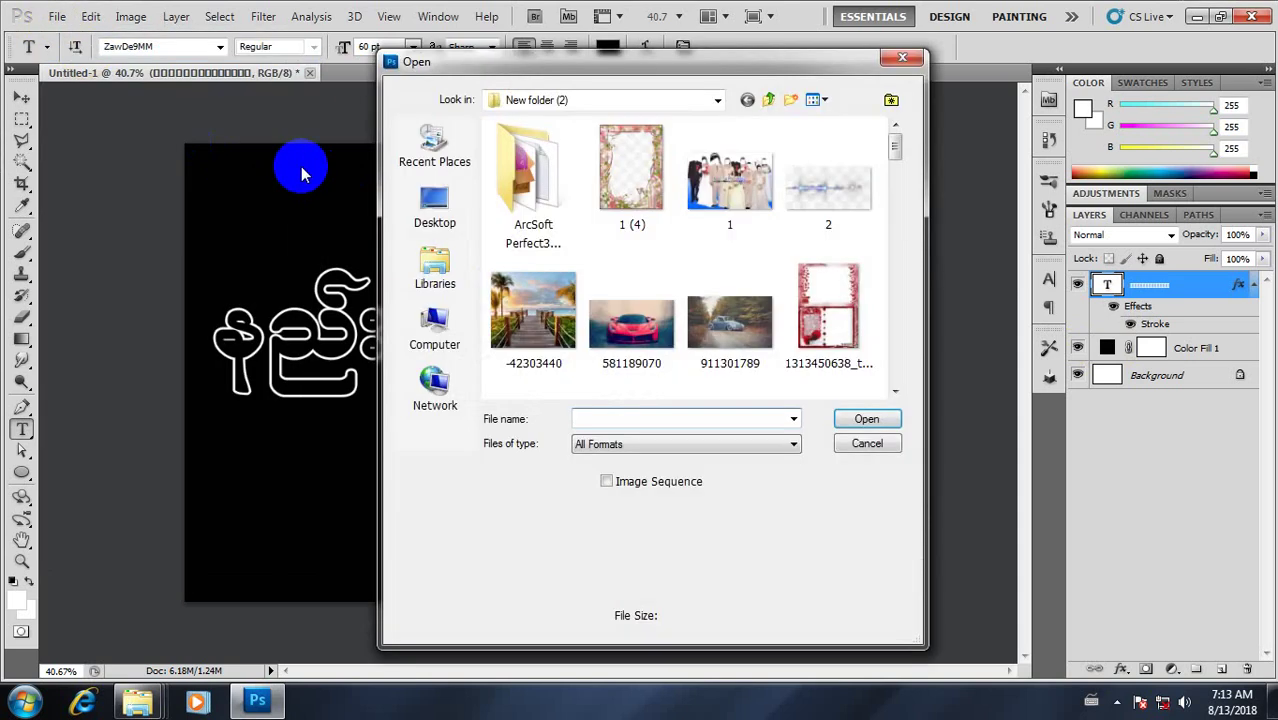
left_click(812, 201)
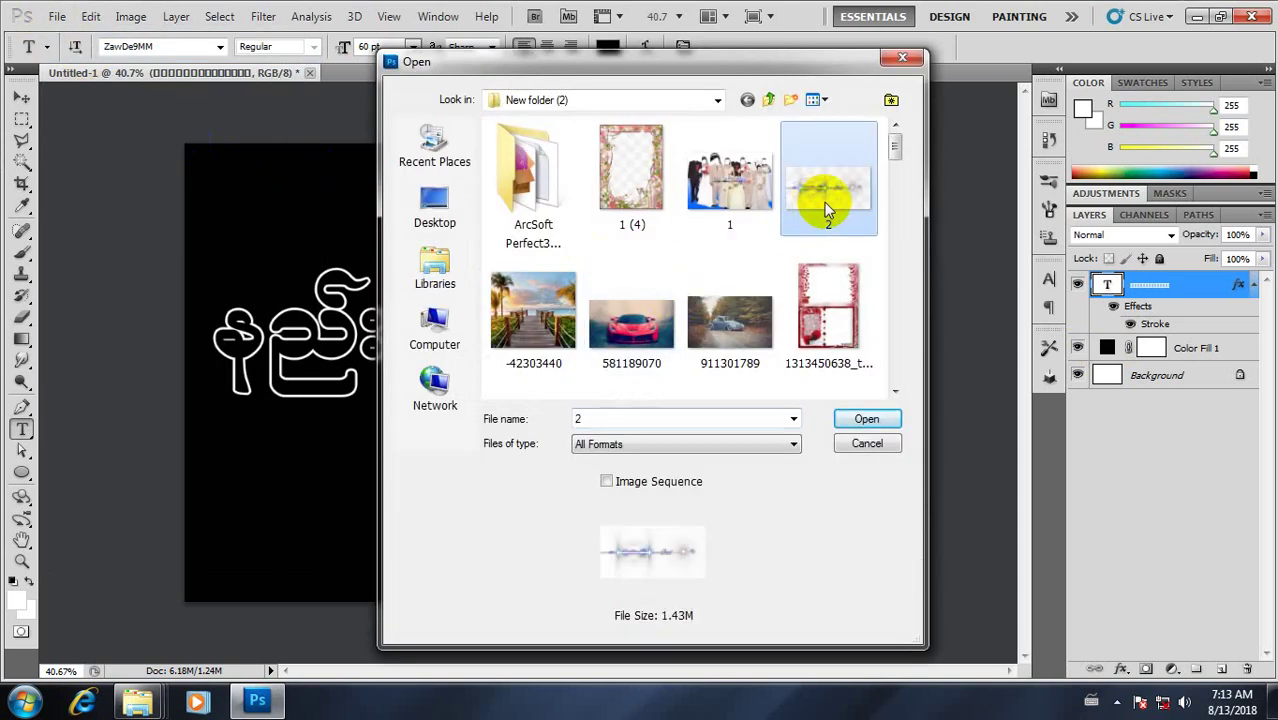
mouse_move(893, 145)
left_mouse_down()
mouse_move(916, 266)
mouse_move(900, 385)
left_mouse_up()
left_click(560, 168, "ctrl")
left_click(875, 306, "ctrl")
left_click(866, 419)
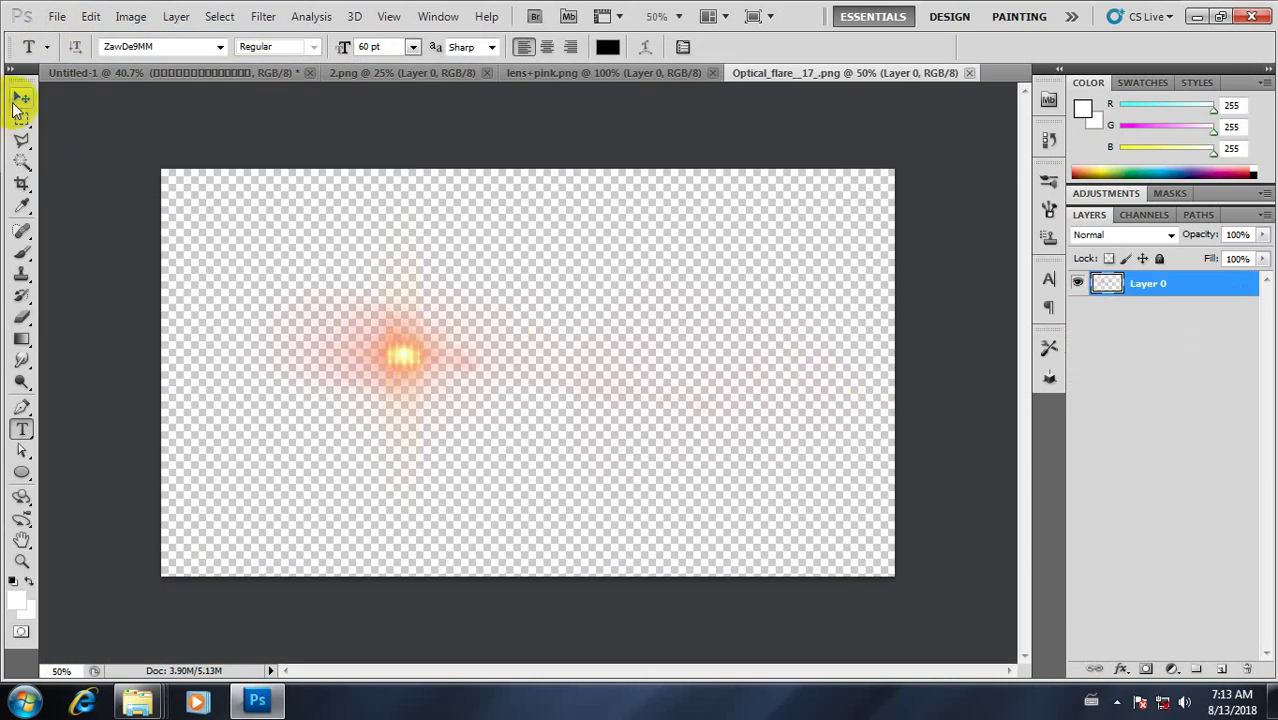
- Drag the orange Optical_flare image into Untitled-1 as Layer 1 above the text, using the Move tool
left_click(21, 97)
mouse_move(404, 355)
left_mouse_down()
mouse_move(300, 236)
mouse_move(338, 327)
mouse_move(268, 373)
mouse_move(345, 381)
left_mouse_up()
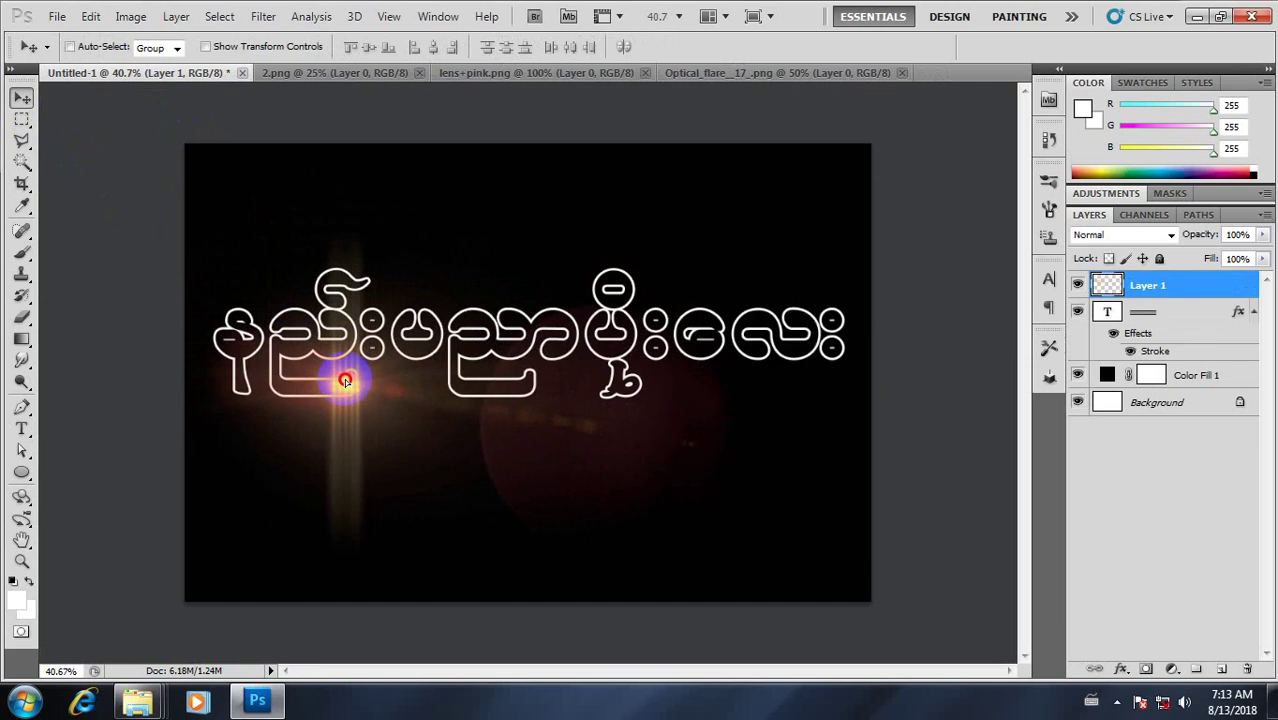
- Bring the blue flare from 2.png into Untitled-1 as Layer 2 over the text line
left_click(381, 75)
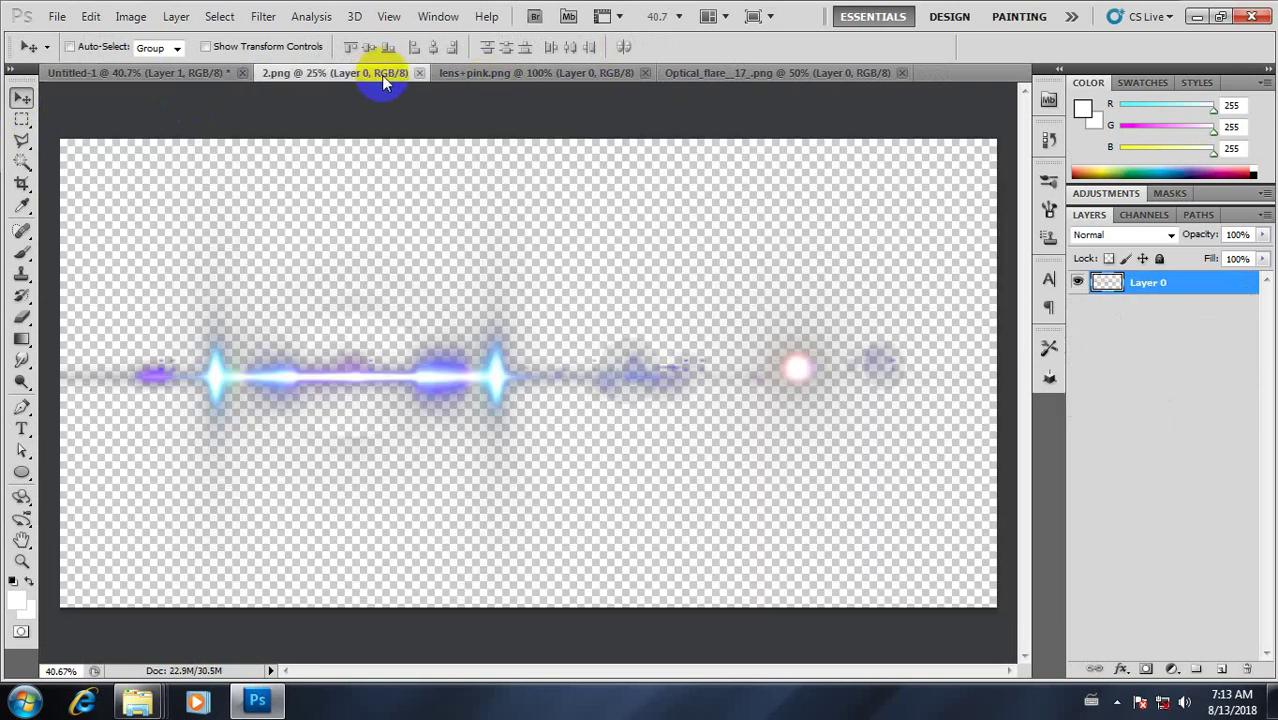
mouse_move(490, 360)
left_mouse_down()
mouse_move(228, 77)
mouse_move(364, 235)
left_mouse_up()
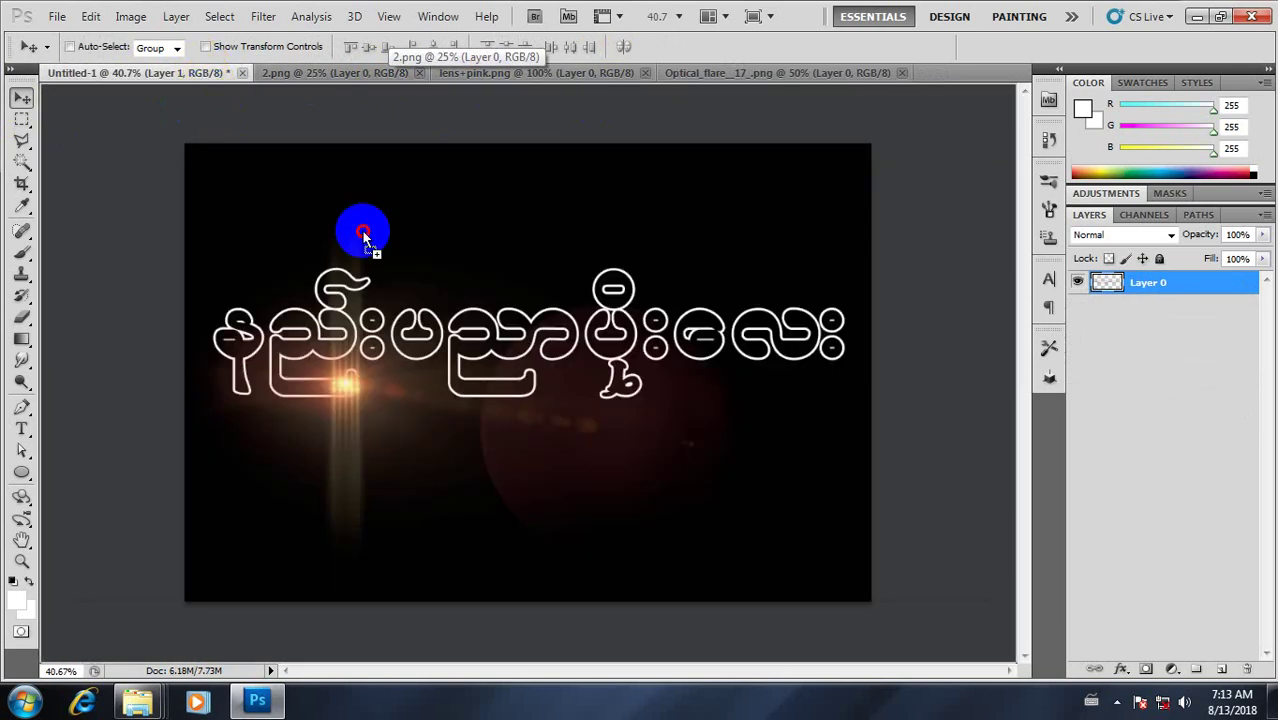
mouse_move(518, 313)
left_mouse_down()
mouse_move(513, 300)
mouse_move(543, 392)
mouse_move(542, 375)
left_mouse_up()
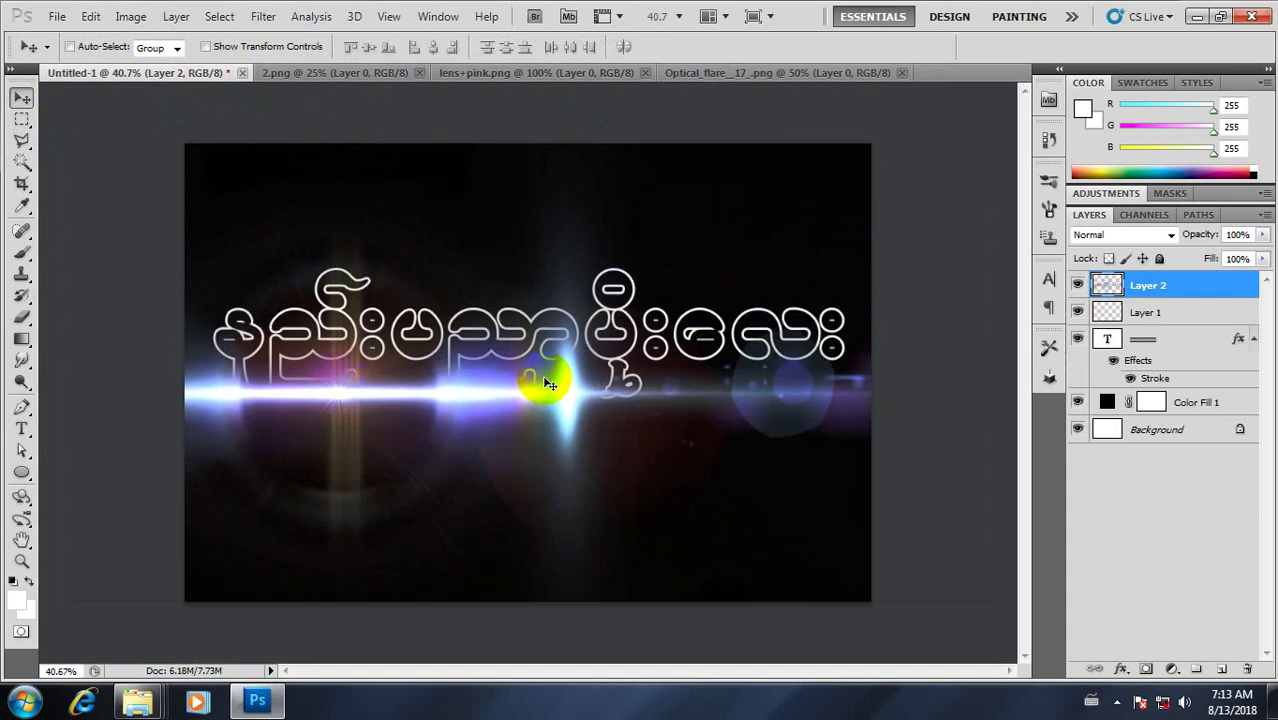
scroll(717, 327, "down", 2)
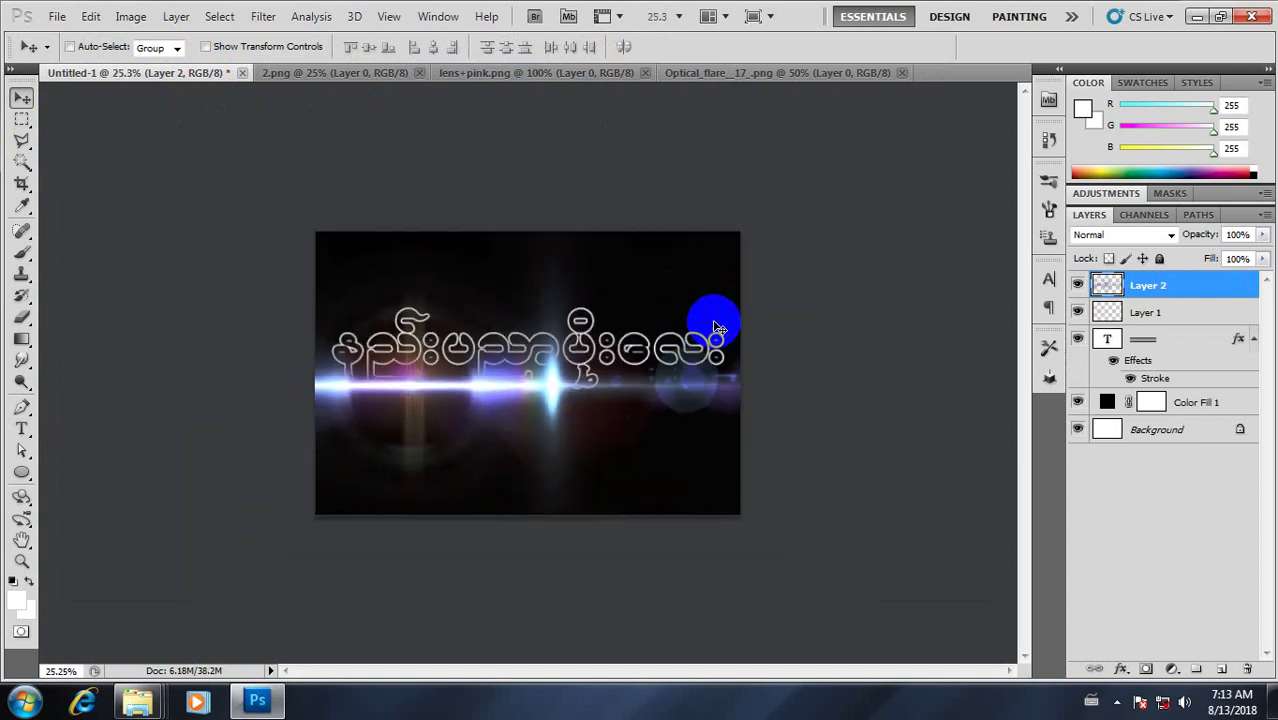
- Scale the blue flare to 44.29% and place it along the lettering's baseline
key("ctrl+t")
scroll(716, 322, "down", 2)
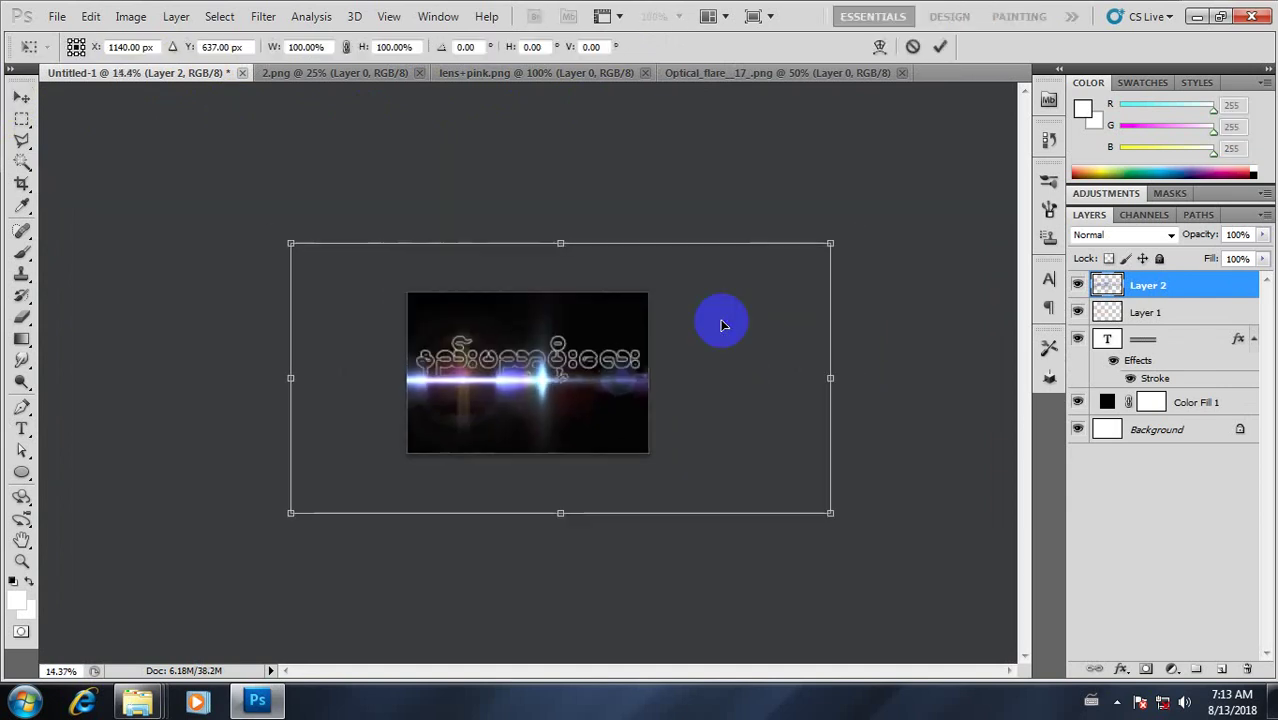
left_click_drag(830, 243, 679, 320)
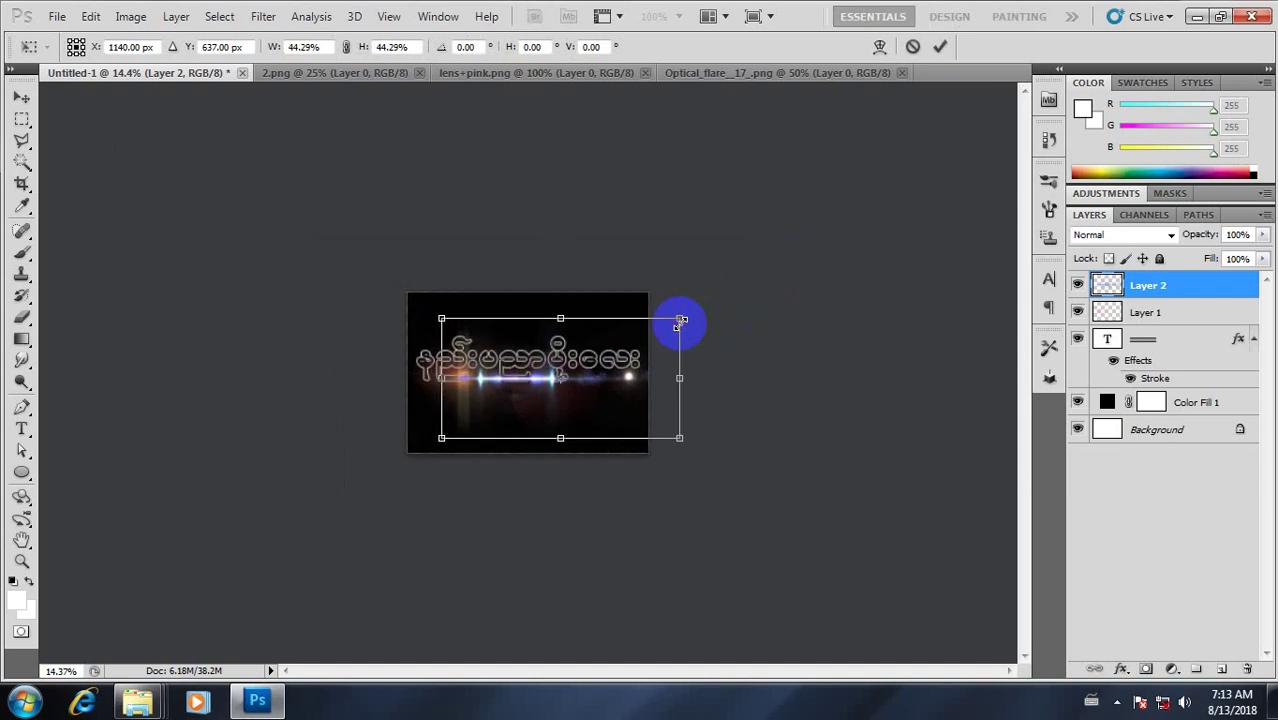
scroll(699, 300, "up", 1)
scroll(620, 360, "up", 2)
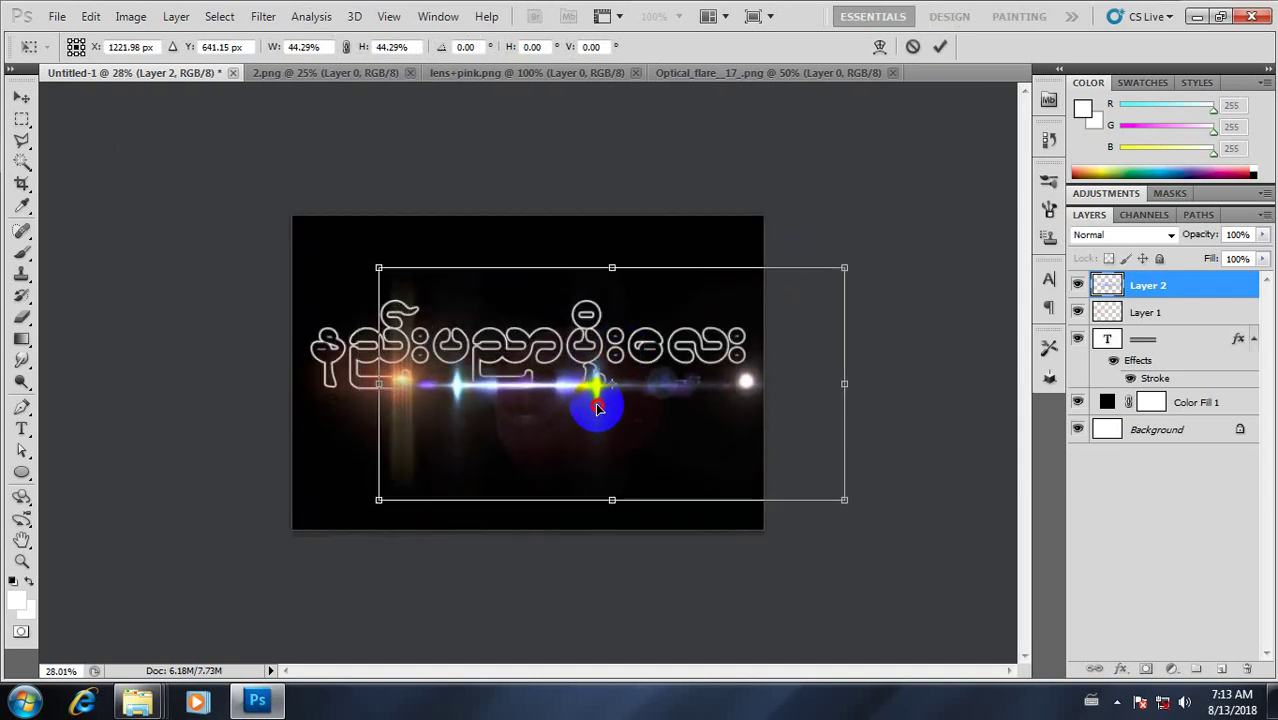
left_click_drag(596, 378, 593, 409)
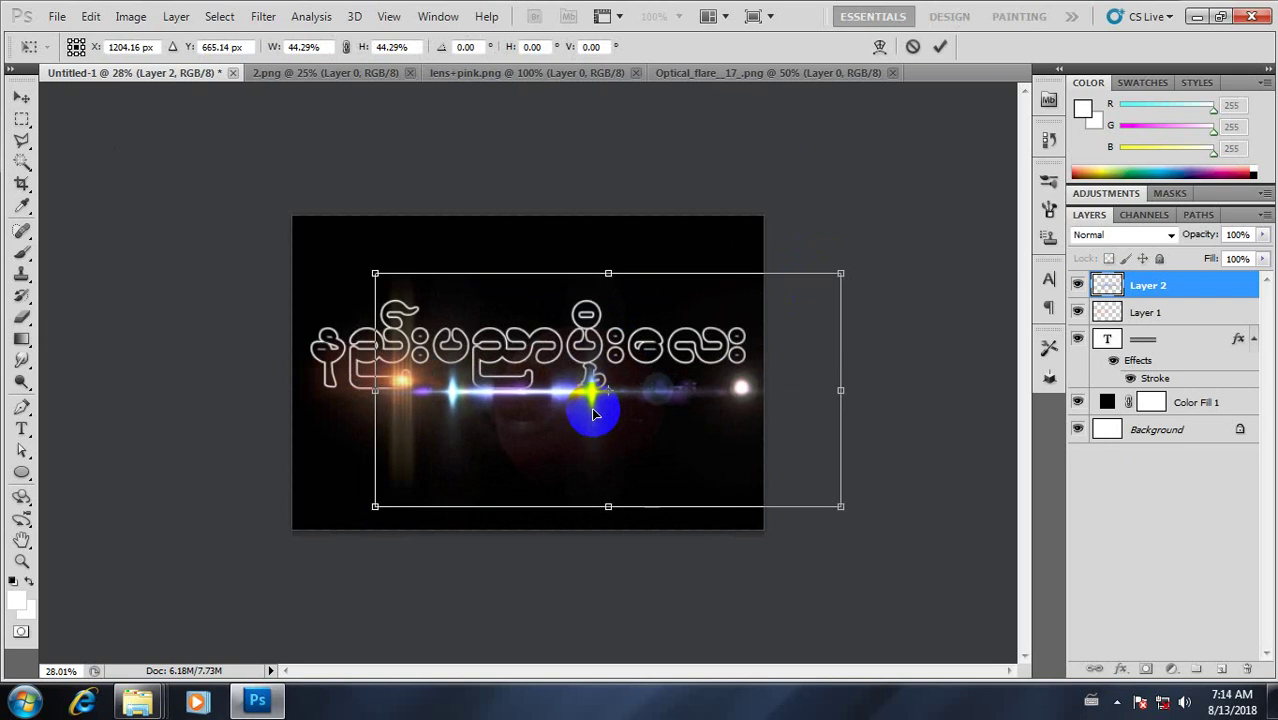
left_click(940, 46)
scroll(606, 320, "up", 1)
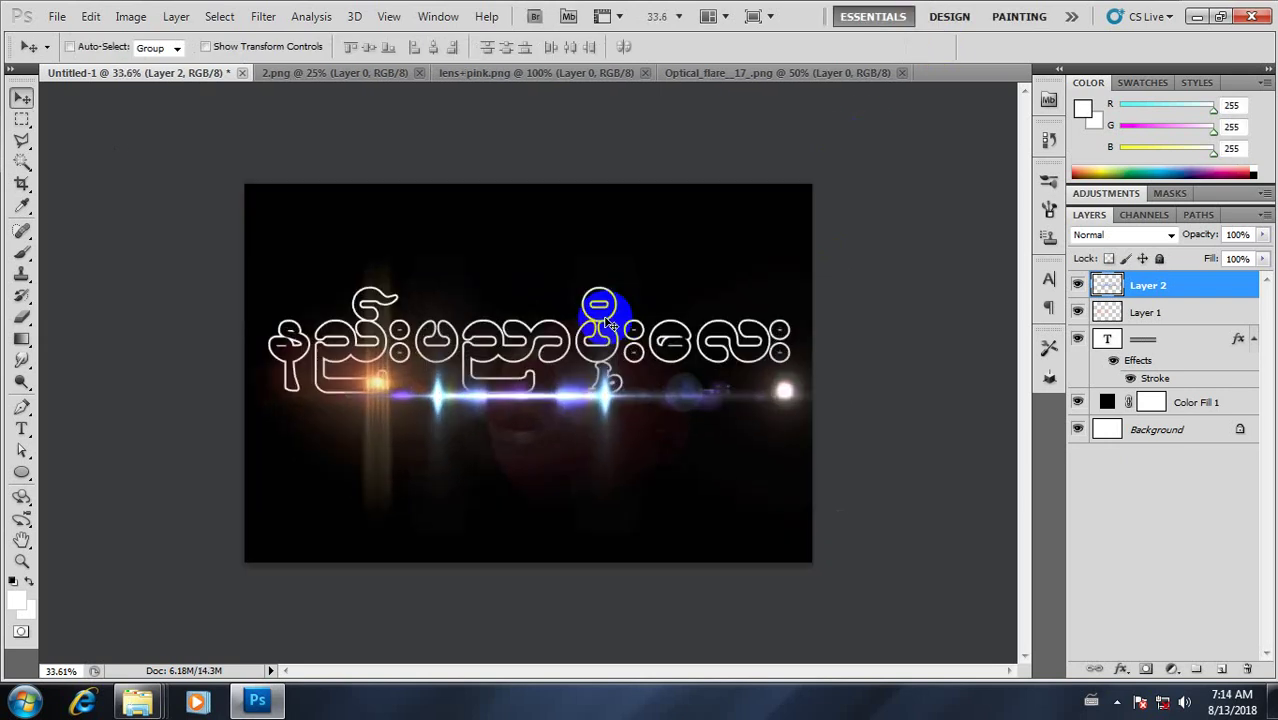
- Bring the lens+pink flare into Untitled-1 as Layer 3, shifted right and down
left_click(588, 76)
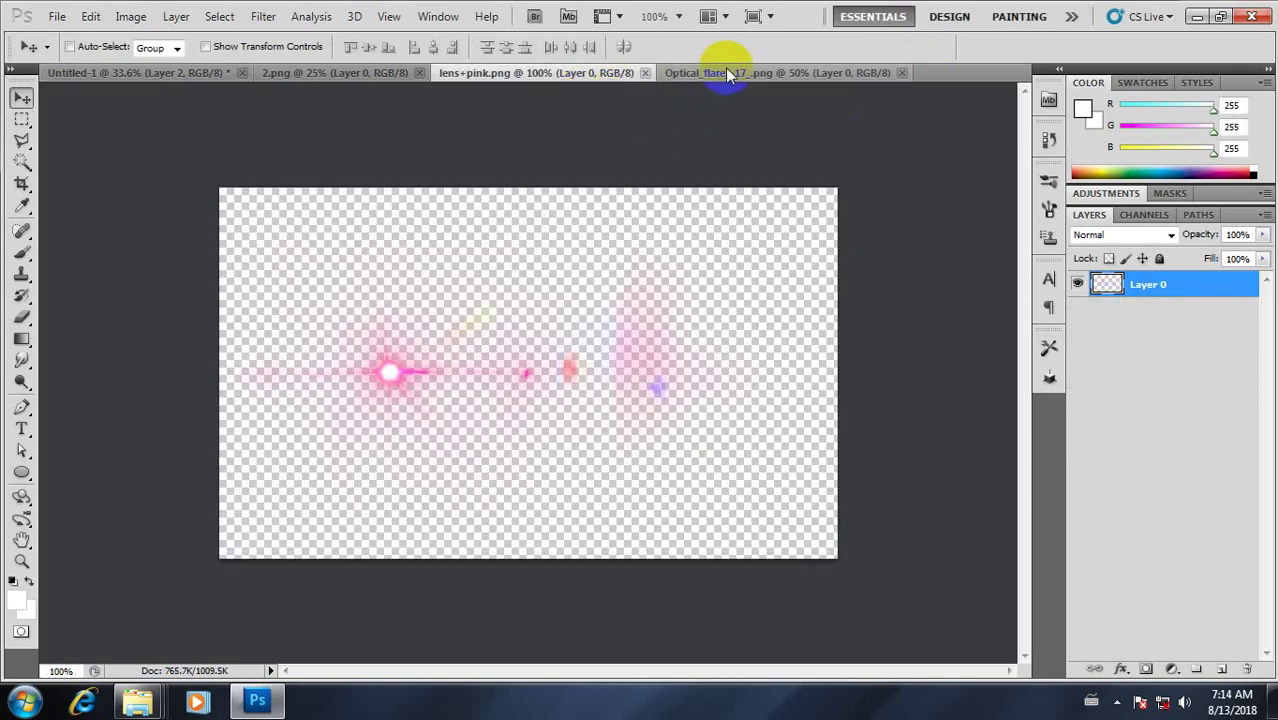
left_click(727, 73)
left_click(595, 76)
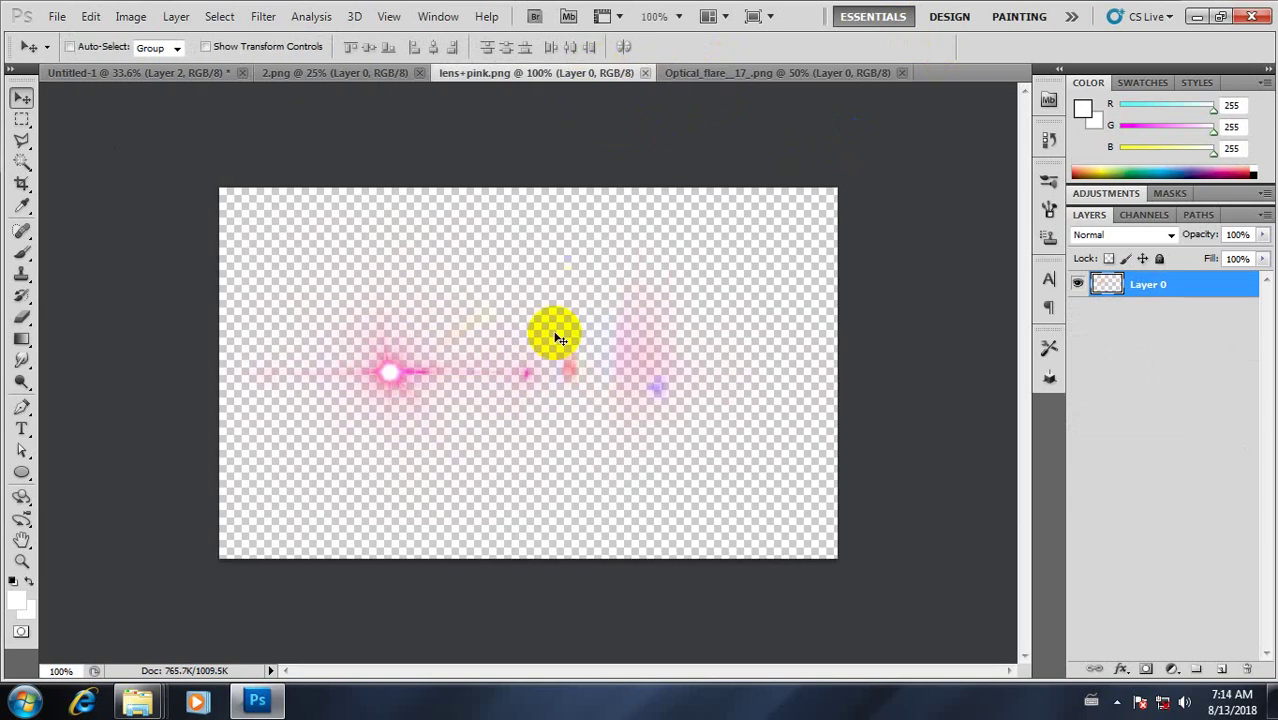
left_click_drag(550, 333, 146, 63)
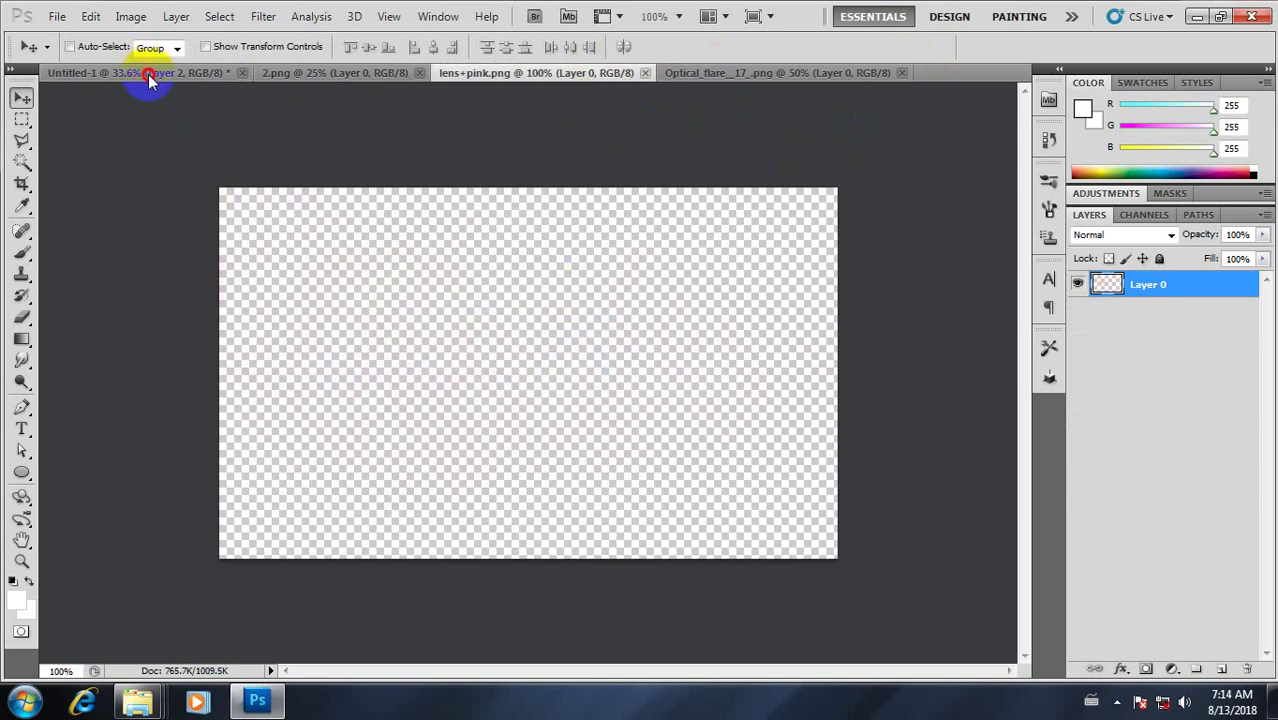
left_click_drag(148, 74, 520, 290)
scroll(520, 290, "up", 3)
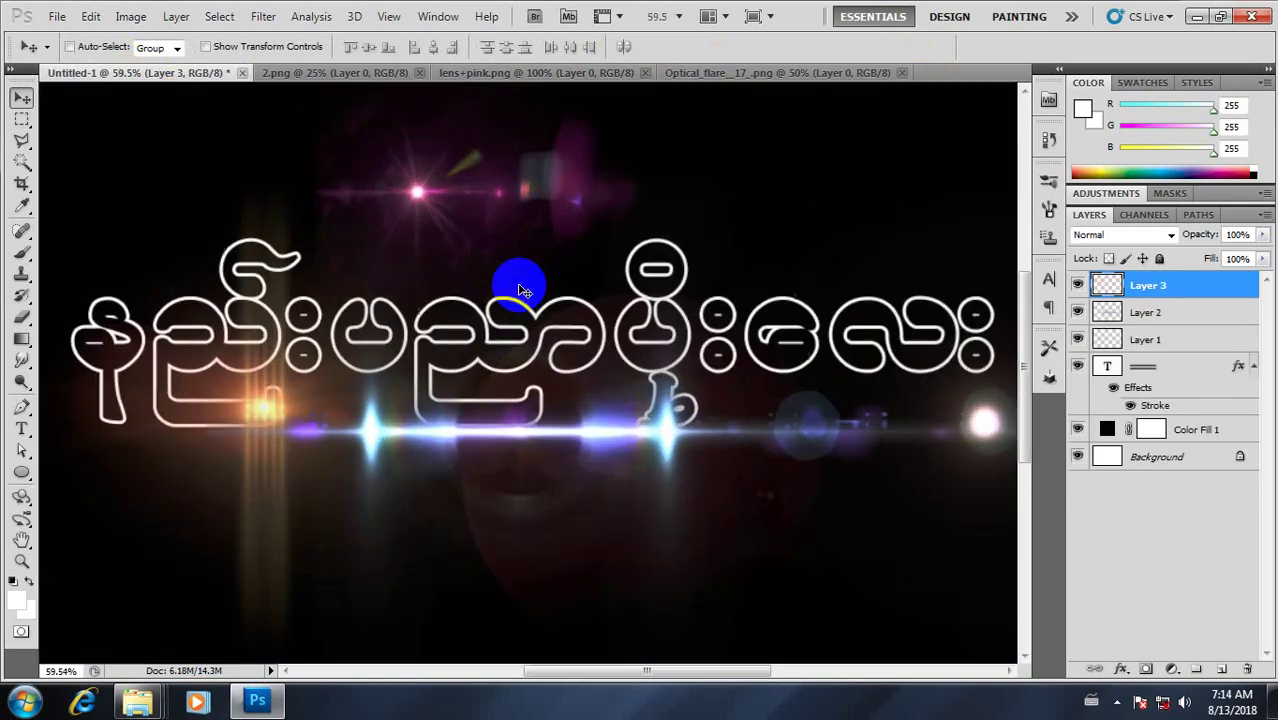
left_click_drag(468, 194, 542, 248)
scroll(542, 248, "down", 2)
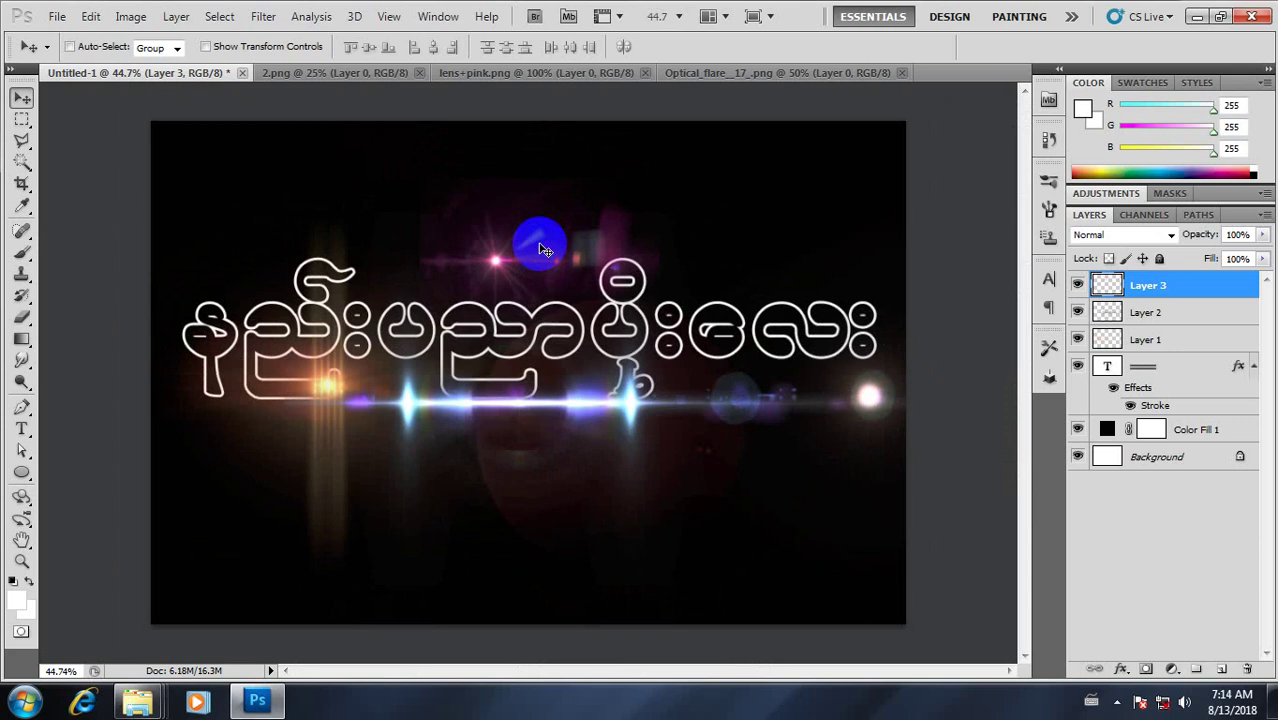
- Enlarge the pink flare to 167.80% and move it over the lettering's left half
key("ctrl+t")
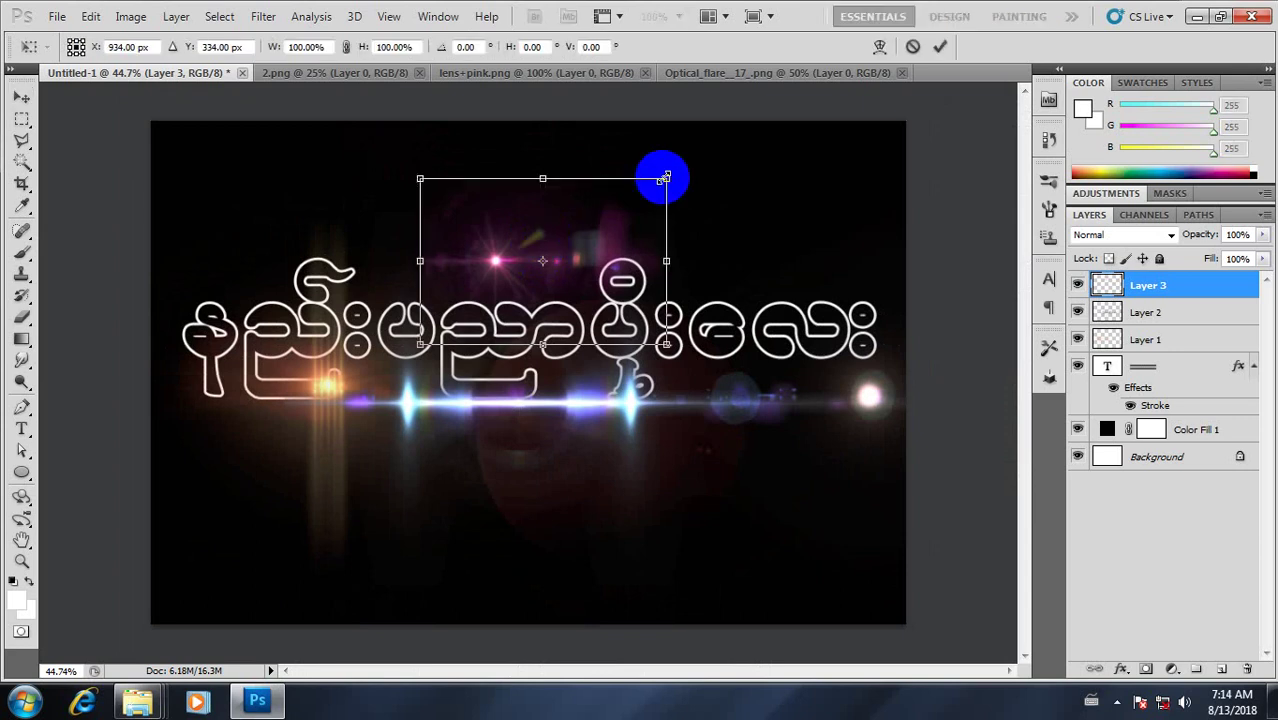
left_click_drag(666, 178, 766, 185)
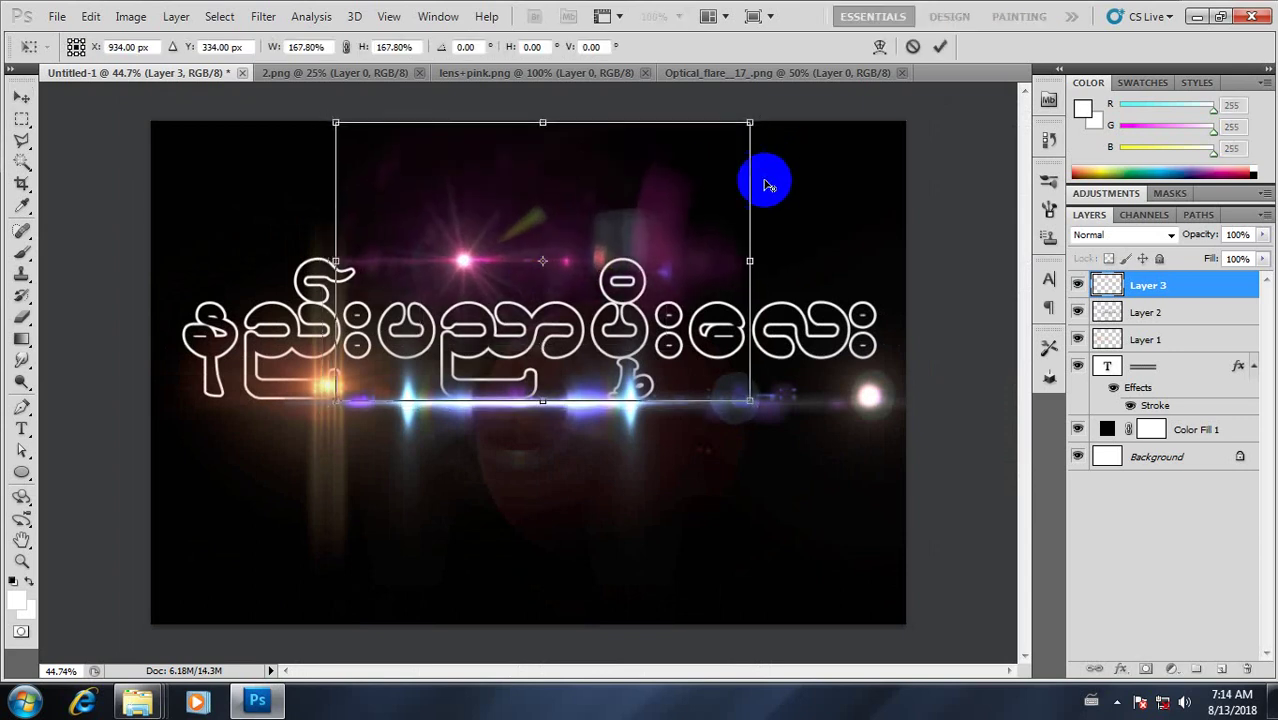
left_click_drag(667, 214, 560, 223)
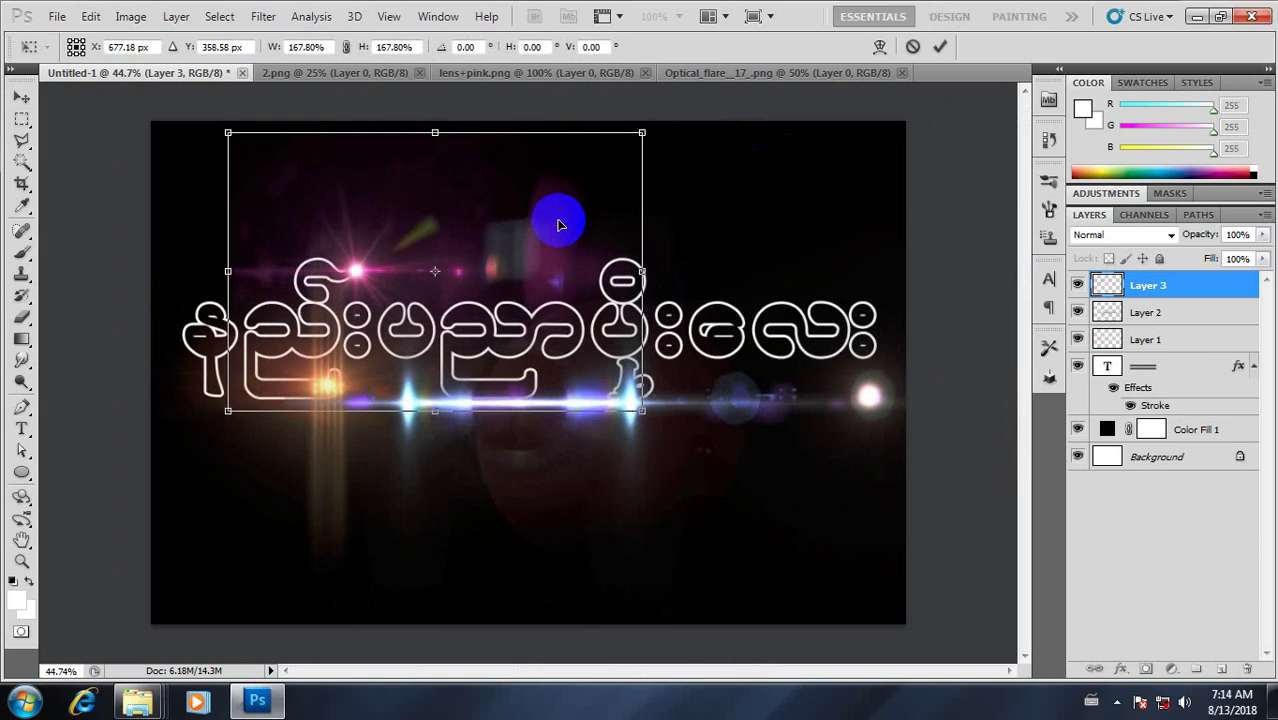
left_click(940, 46)
scroll(537, 319, "down", 2)
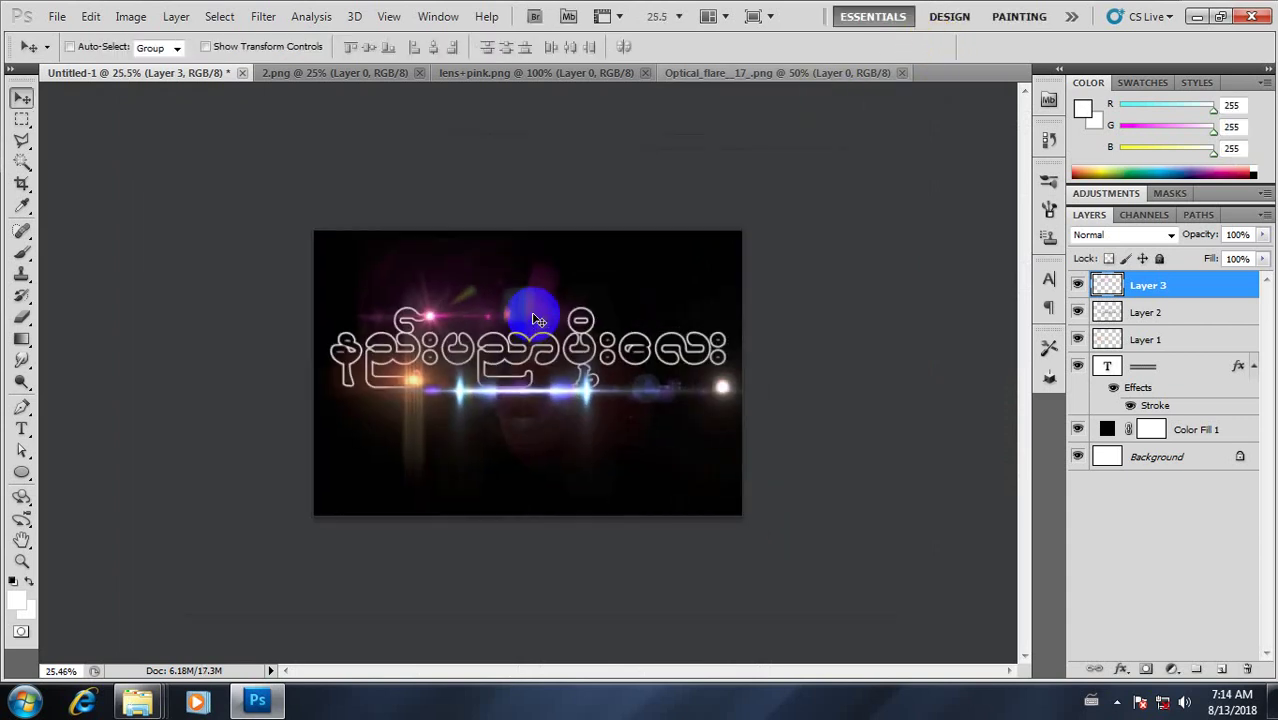
scroll(537, 319, "up", 1)
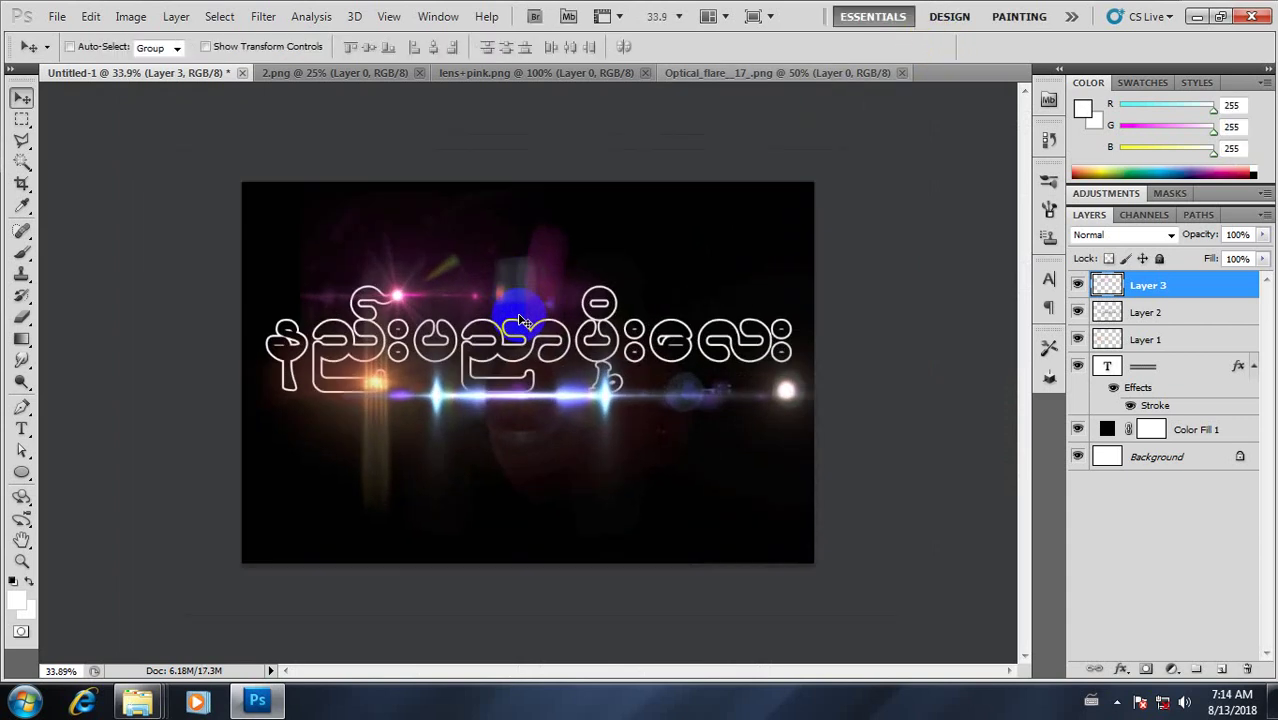
- Duplicate the pink flare as Layer 3 copy, placing the second flare to the right
mouse_move(519, 319)
left_mouse_down()
mouse_move(433, 307)
mouse_move(668, 323)
mouse_move(597, 297)
mouse_move(628, 298)
mouse_move(686, 363)
mouse_move(705, 408)
mouse_move(605, 407)
left_mouse_up()
key("ctrl+j")
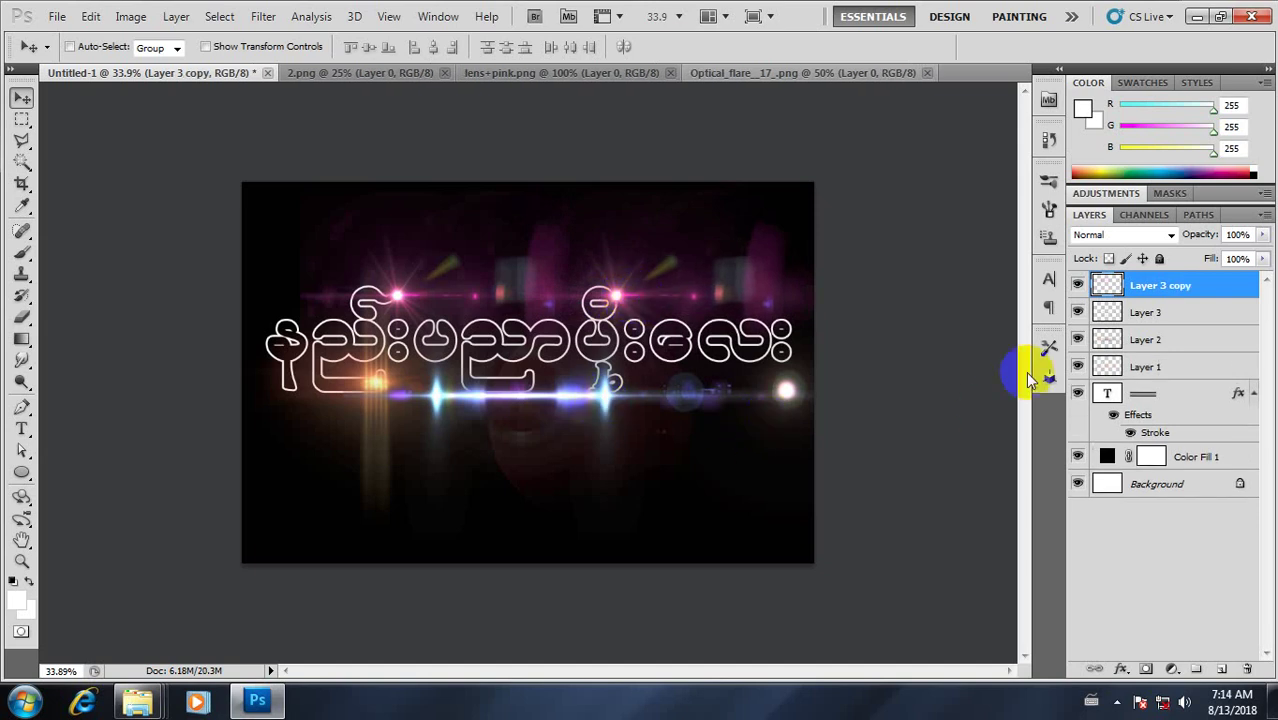
left_click(1140, 313)
left_click(1077, 313)
left_click(1105, 339)
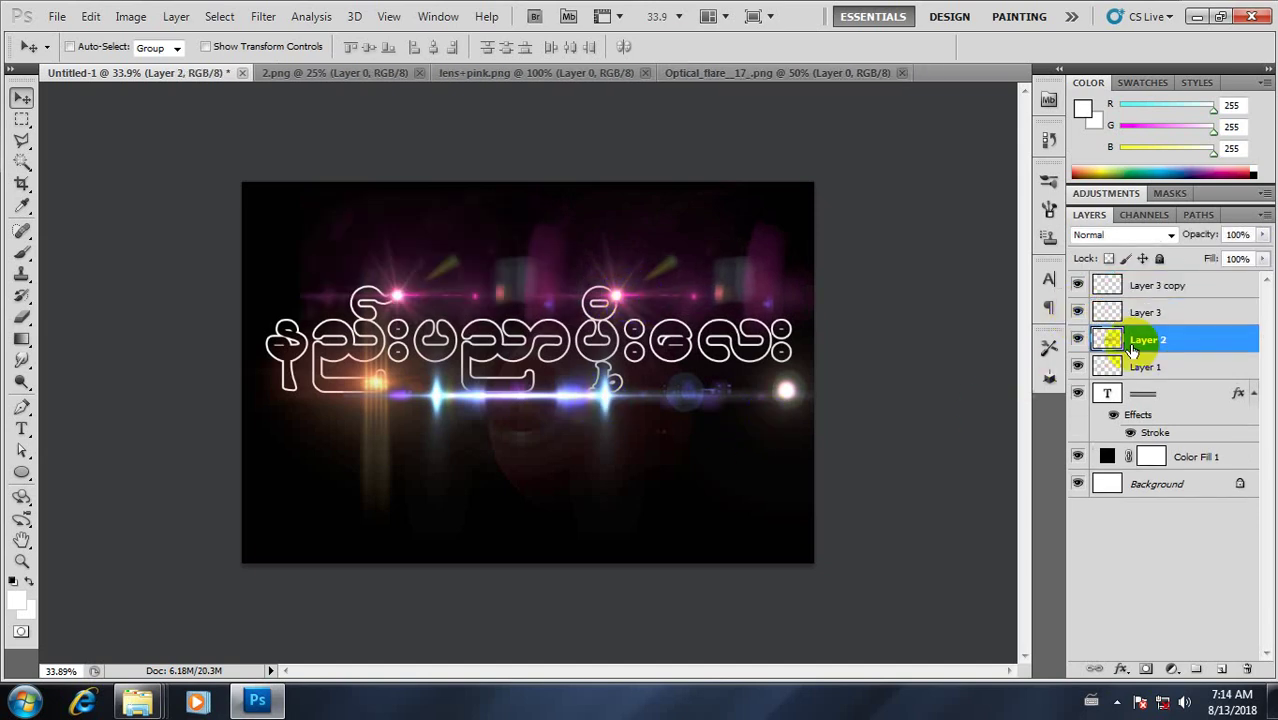
- Move the Layer 2 streak across the text's middle and duplicate it as Layer 2 copy
left_click(1077, 339)
left_click(1077, 339)
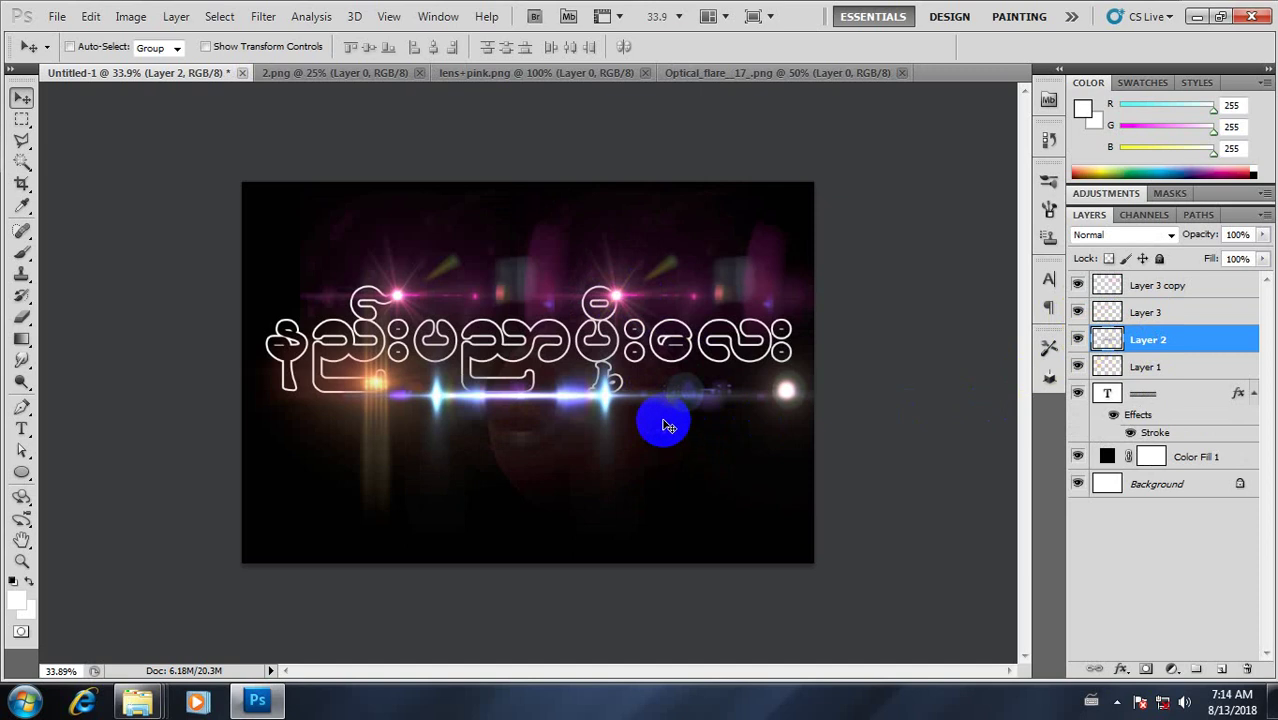
mouse_move(670, 426)
left_mouse_down()
mouse_move(768, 350)
mouse_move(320, 338)
mouse_move(487, 347)
mouse_move(450, 346)
mouse_move(483, 327)
left_mouse_up()
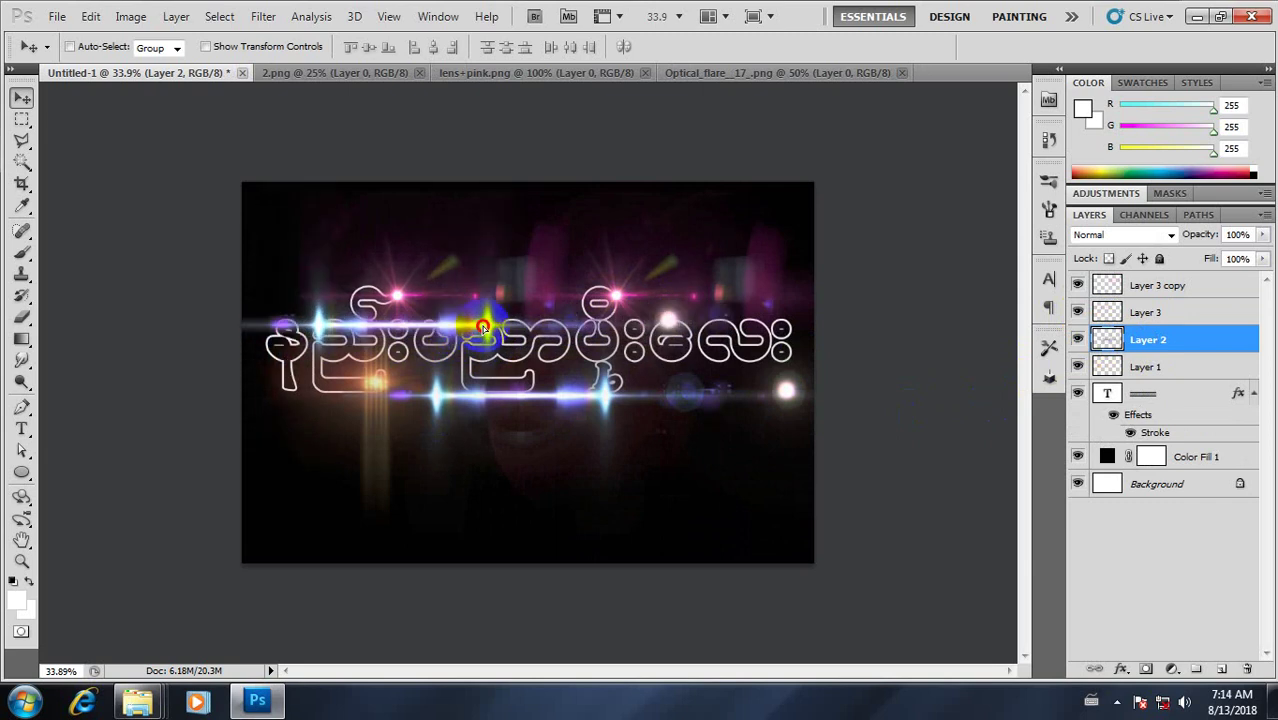
key("ctrl+j")
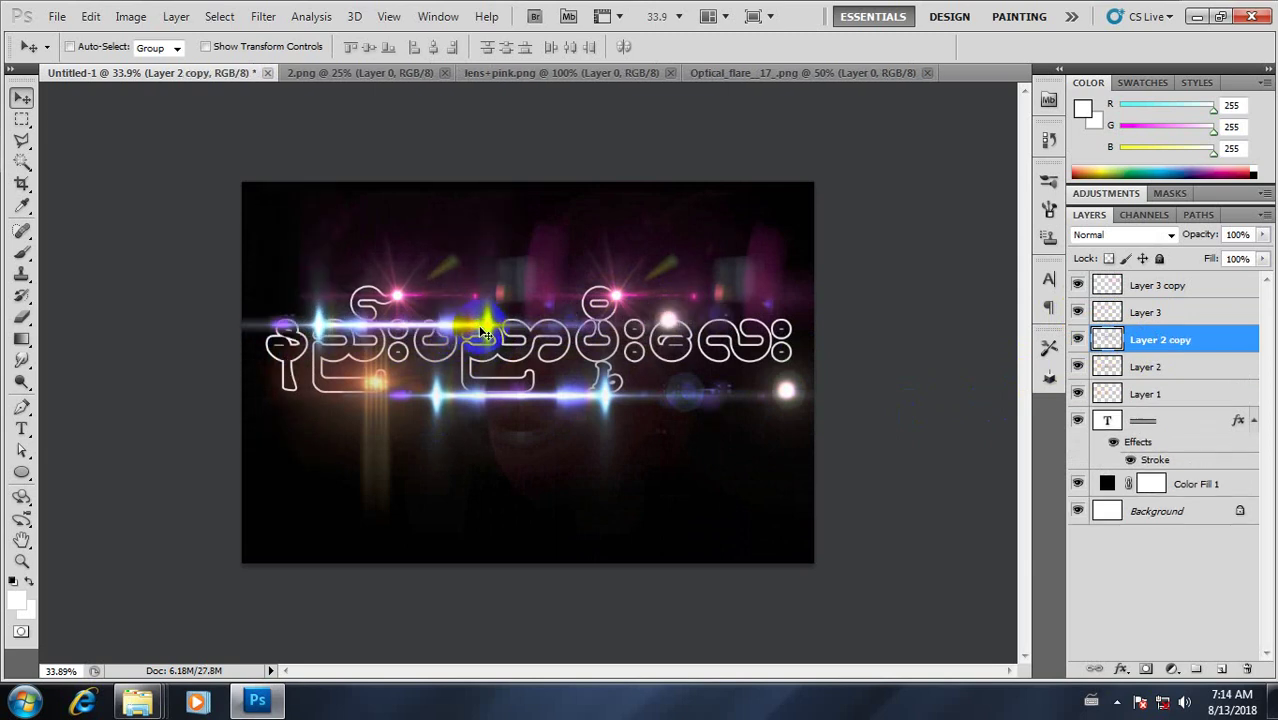
scroll(150, 400, "down", 2)
scroll(150, 400, "up", 3)
- Partly erase the Layer 2 copy streak's glow over the text with a 33% opacity eraser
left_click(22, 316)
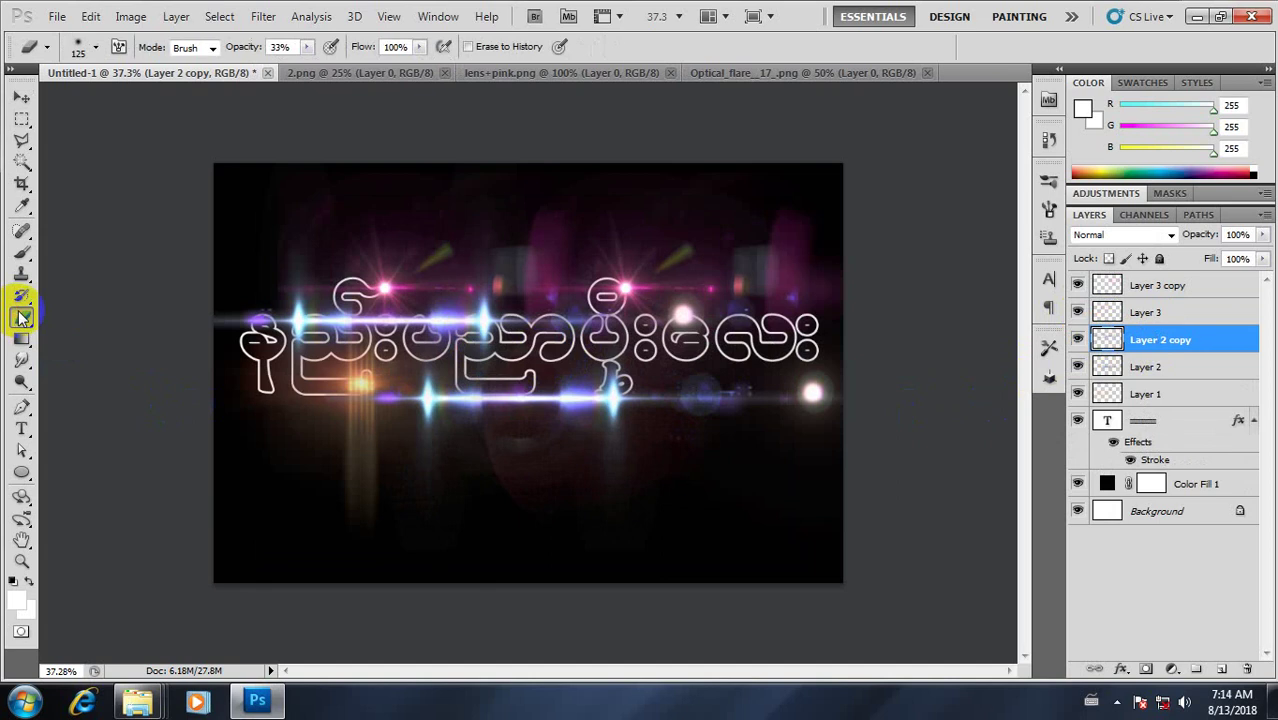
mouse_move(598, 306)
left_mouse_down()
mouse_move(401, 318)
mouse_move(349, 338)
left_mouse_up()
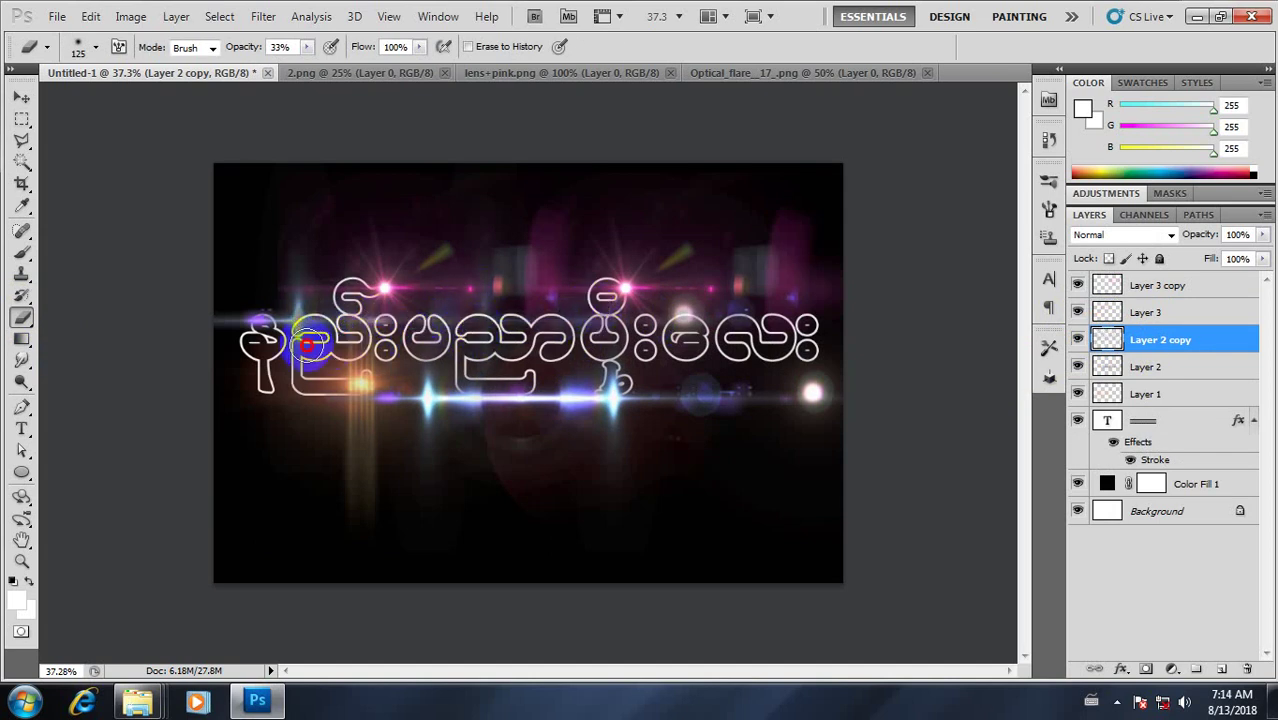
mouse_move(310, 355)
left_mouse_down()
mouse_move(310, 320)
mouse_move(730, 323)
mouse_move(541, 355)
mouse_move(604, 333)
mouse_move(345, 334)
mouse_move(574, 348)
left_mouse_up()
scroll(590, 345, "down", 3, "alt")
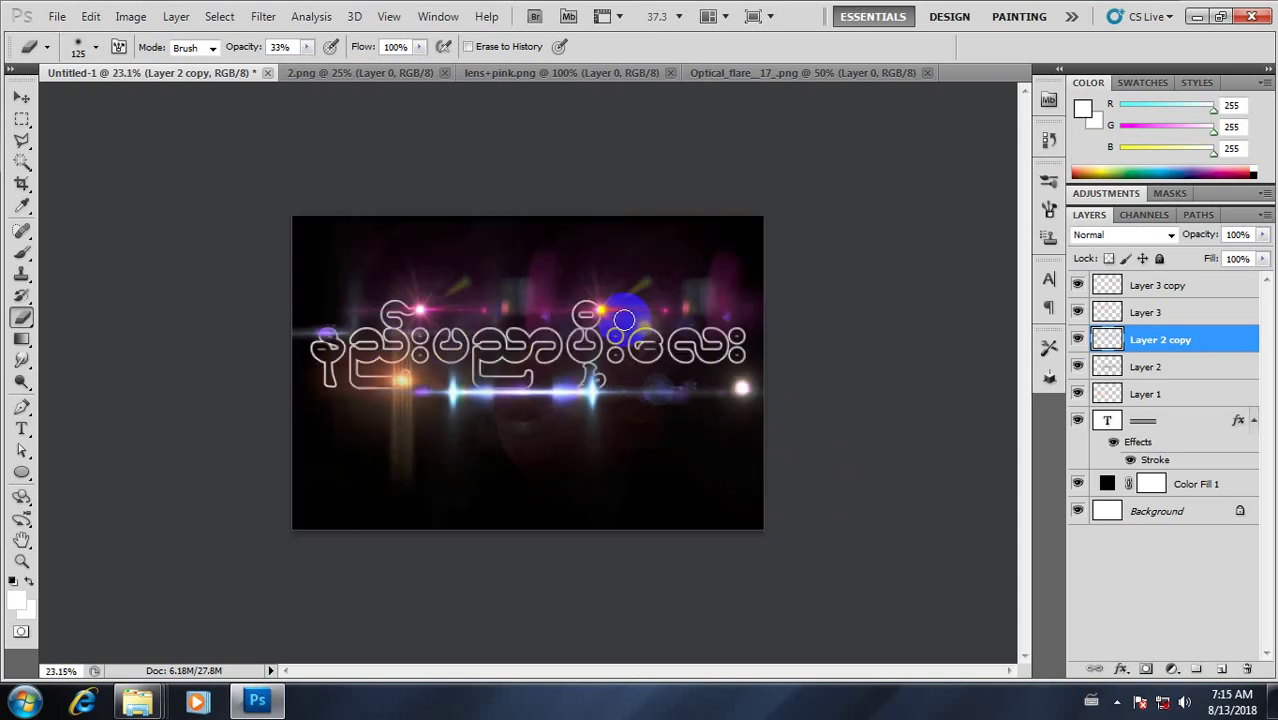
scroll(622, 345, "up", 5, "alt")
scroll(622, 343, "down", 1, "alt")
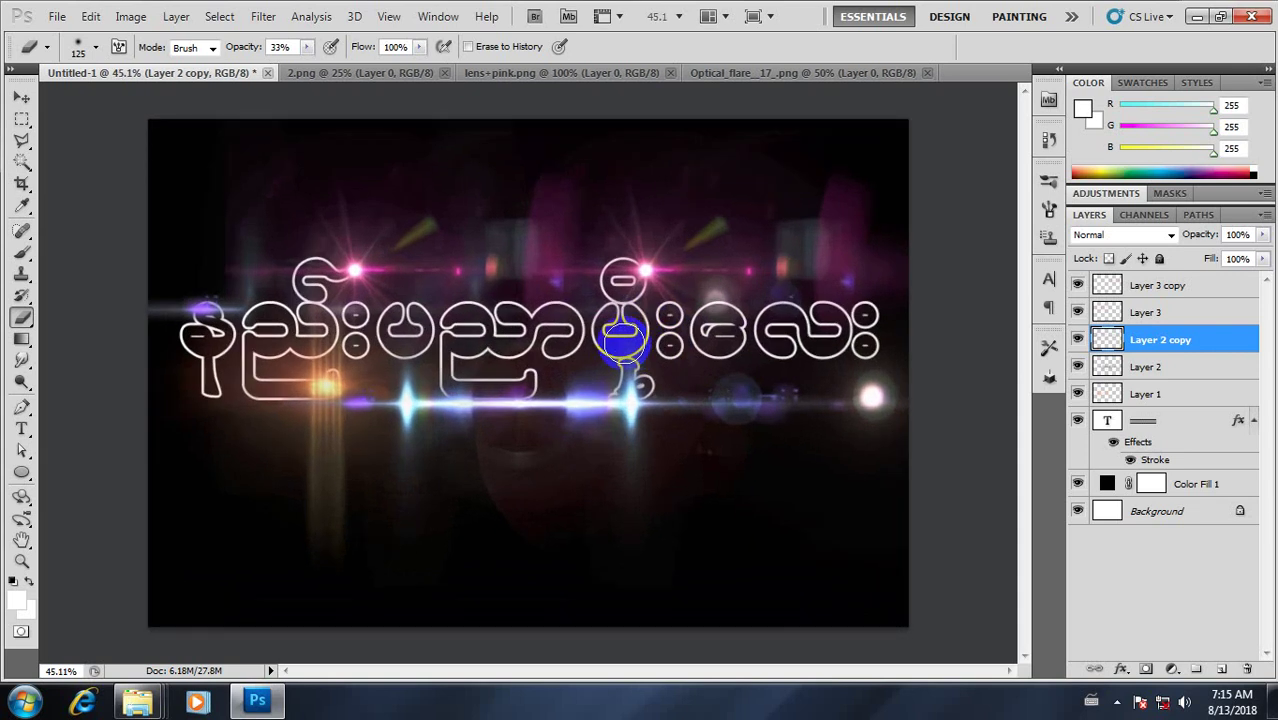
left_click(876, 396)
left_click(737, 445)
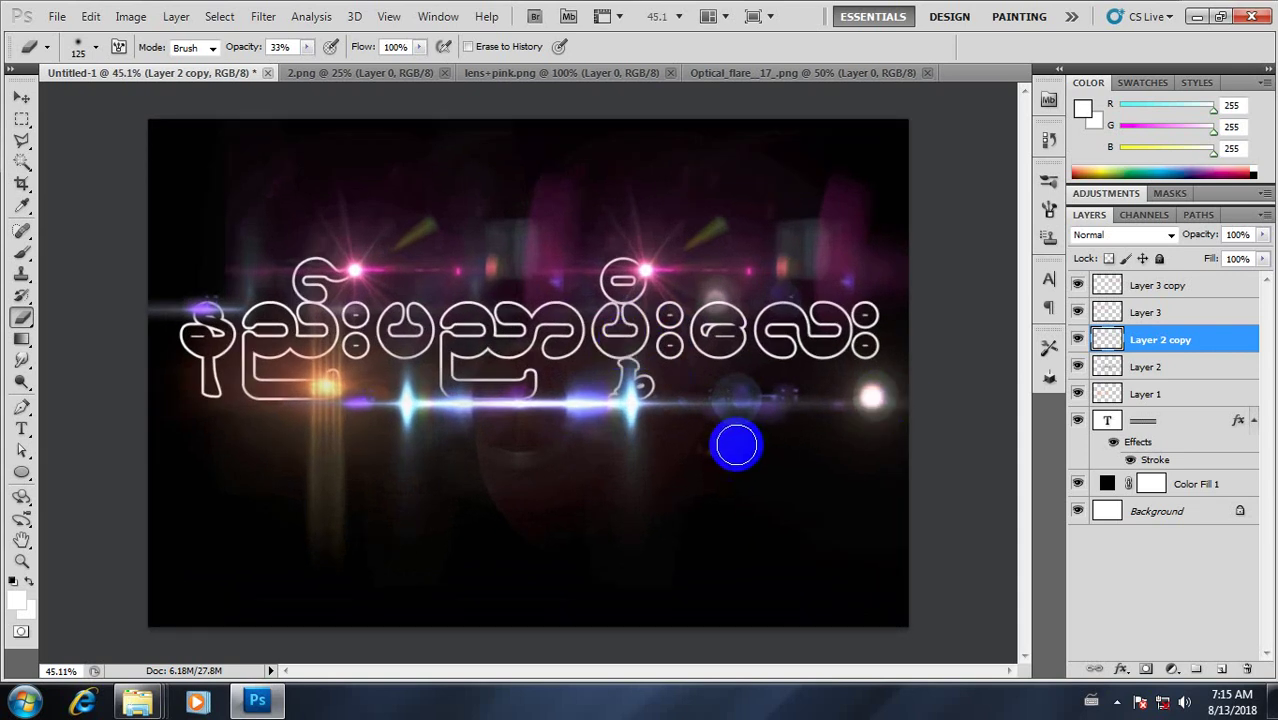
- Open the Layer Style dialog for the outlined text layer
scroll(774, 430, "down", 1, "alt")
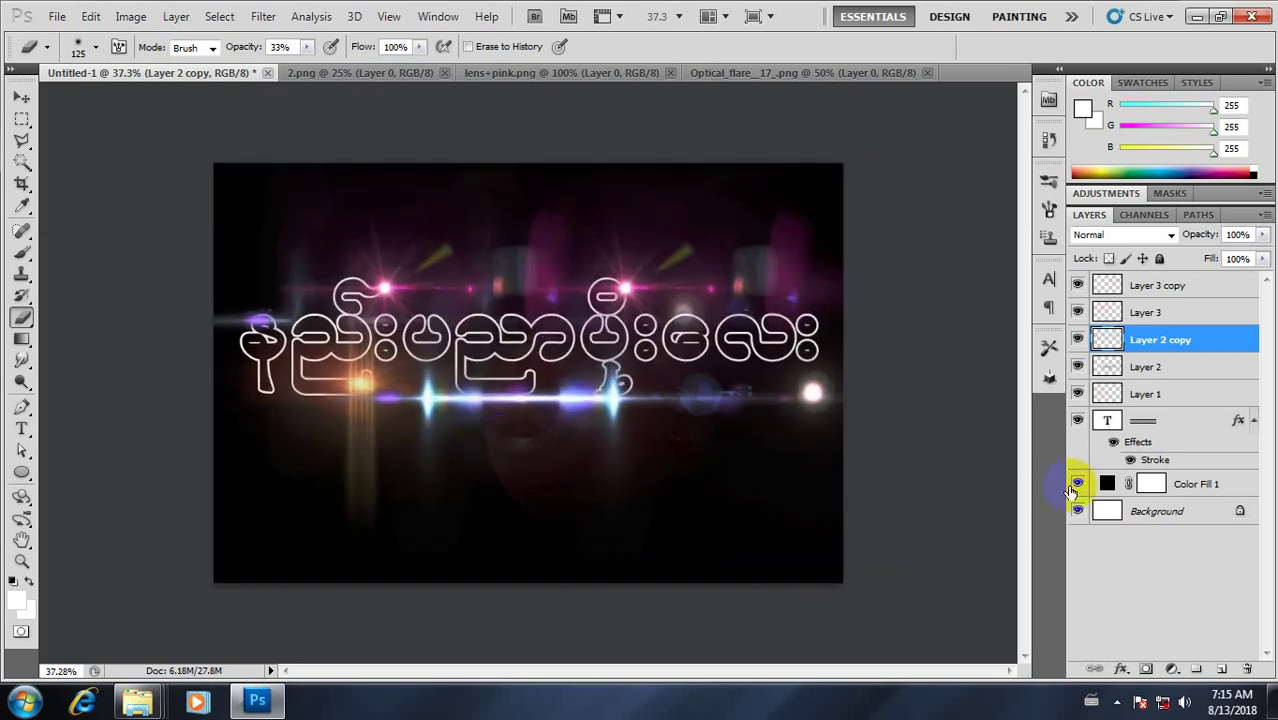
left_click(1208, 430)
double_click(1211, 428)
- Enable Color Overlay on the text and sample candidate colours from the artwork
left_click_drag(885, 105, 1098, 132)
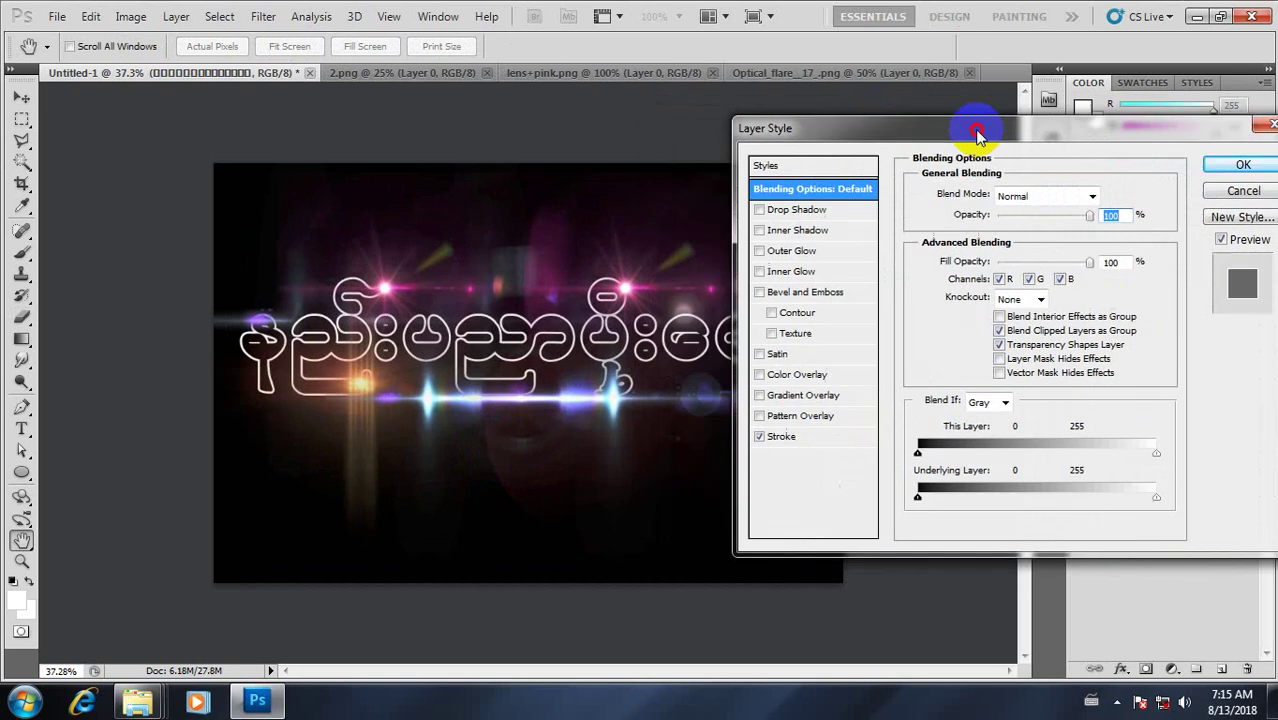
left_click(938, 380)
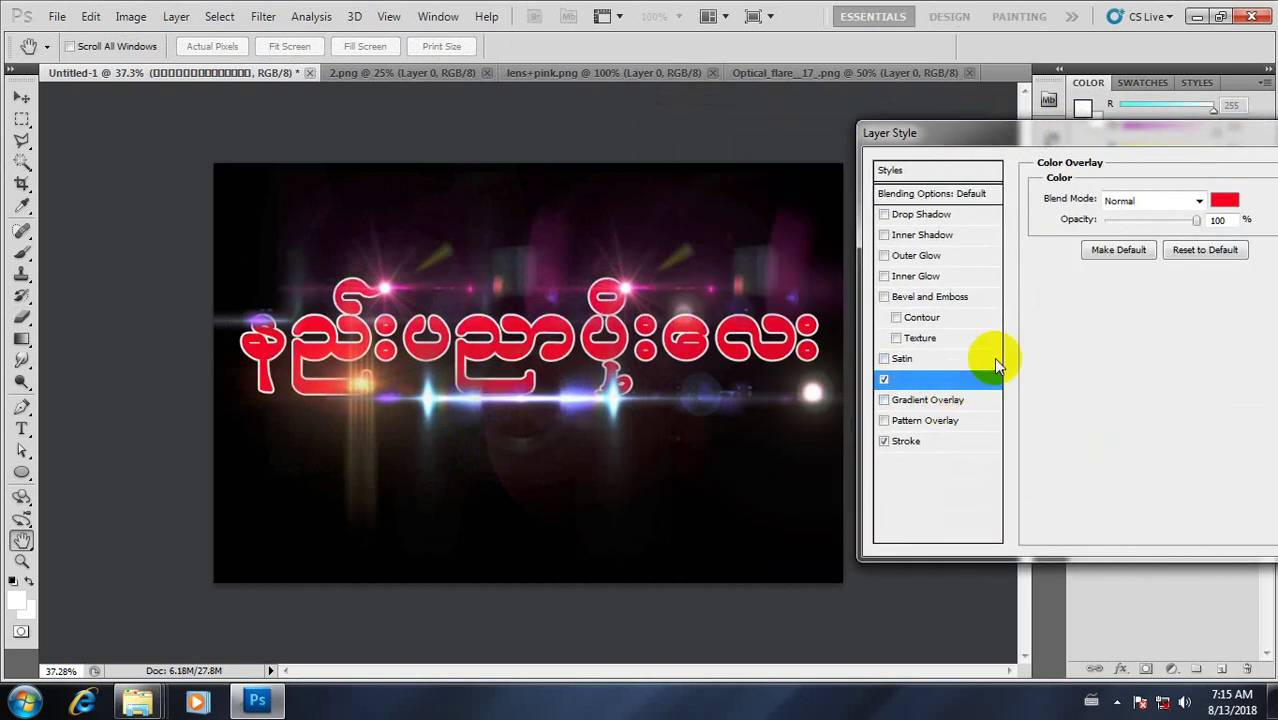
left_click(1224, 200)
left_click(1025, 295)
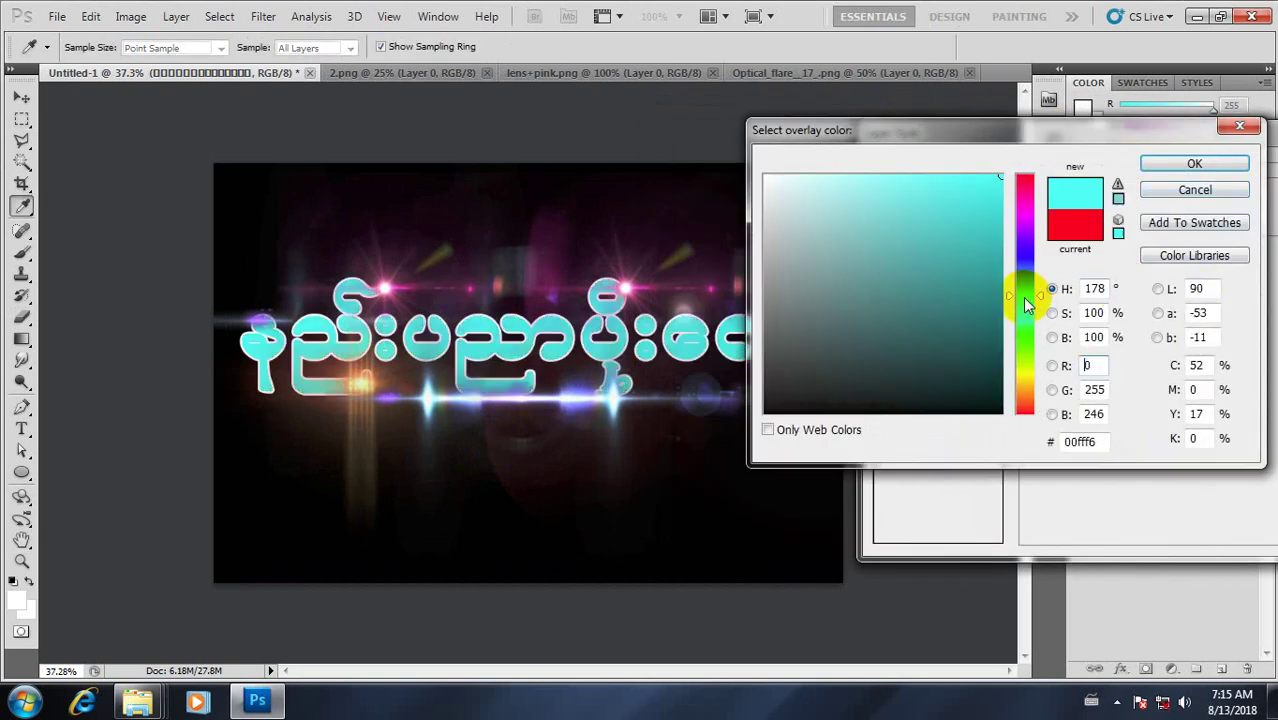
mouse_move(1023, 297)
left_mouse_down()
mouse_move(608, 294)
mouse_move(628, 288)
left_mouse_up()
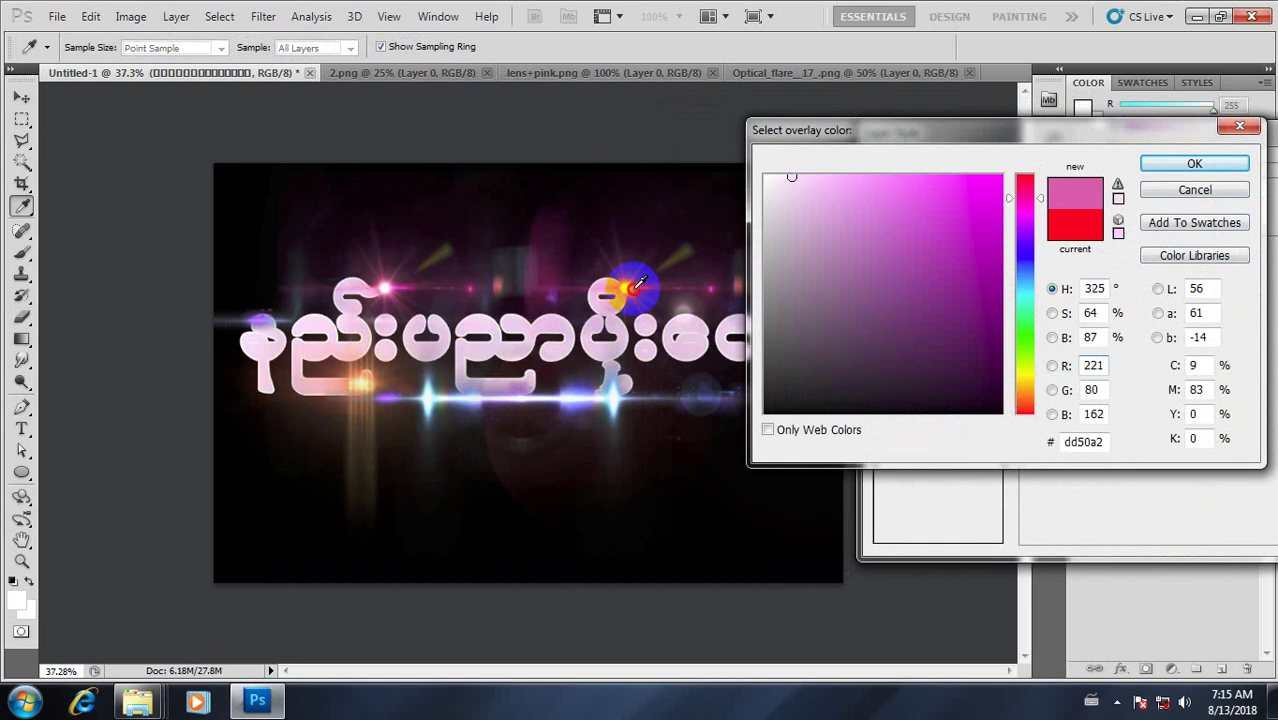
left_click(615, 403)
left_click_drag(593, 390, 551, 452)
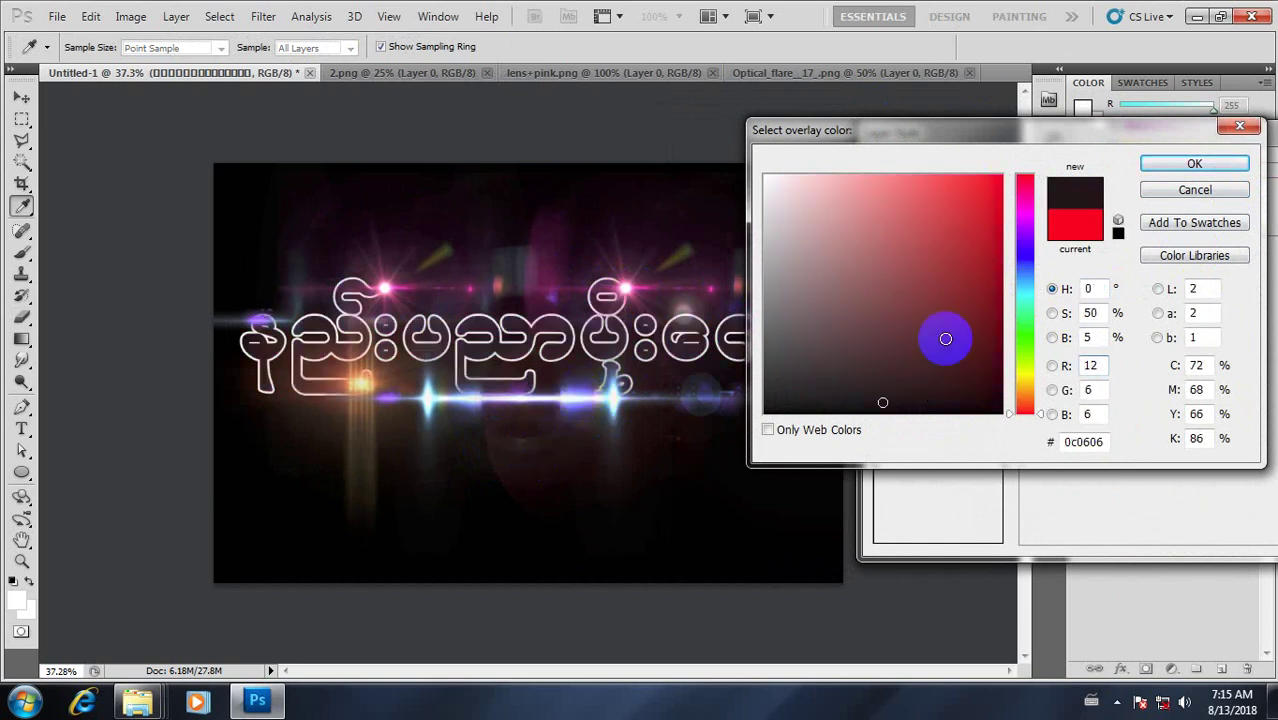
- Set the overlay colour to saturated blue #000cfe (hue about 237) and confirm it
mouse_move(848, 250)
left_mouse_down()
mouse_move(820, 321)
mouse_move(821, 362)
left_mouse_up()
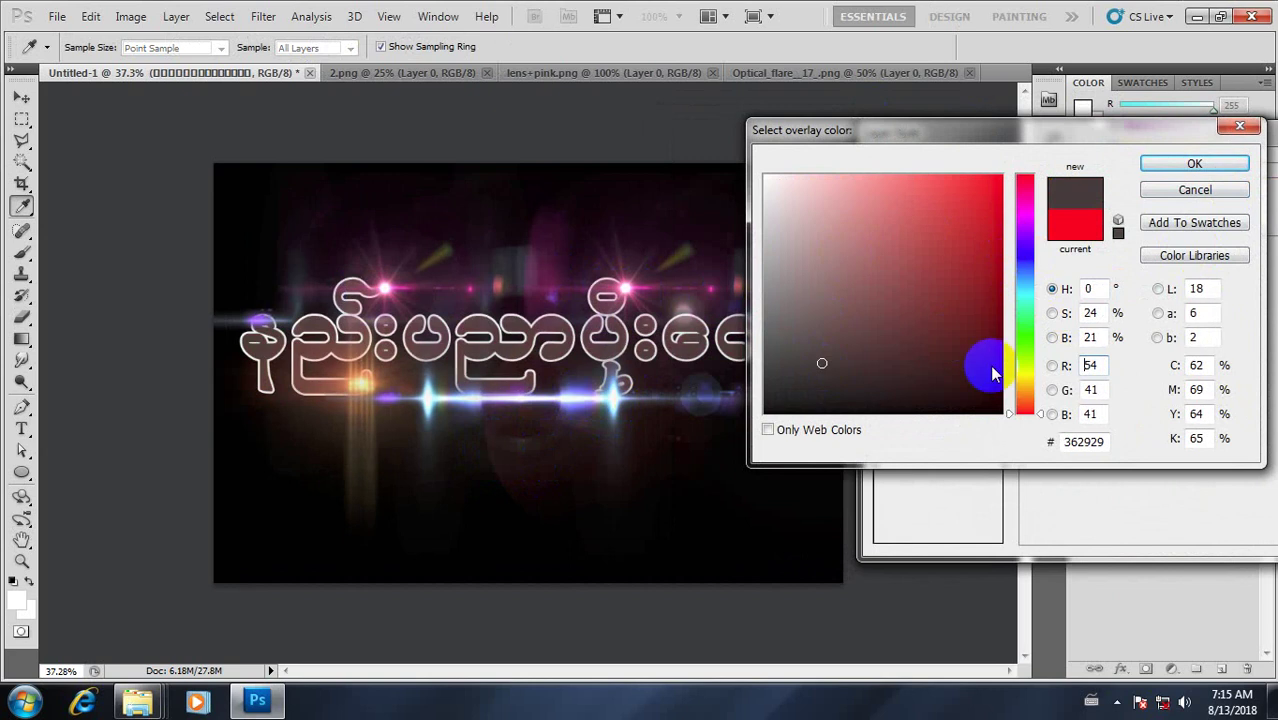
left_click(1018, 359)
left_click_drag(1022, 345, 1026, 284)
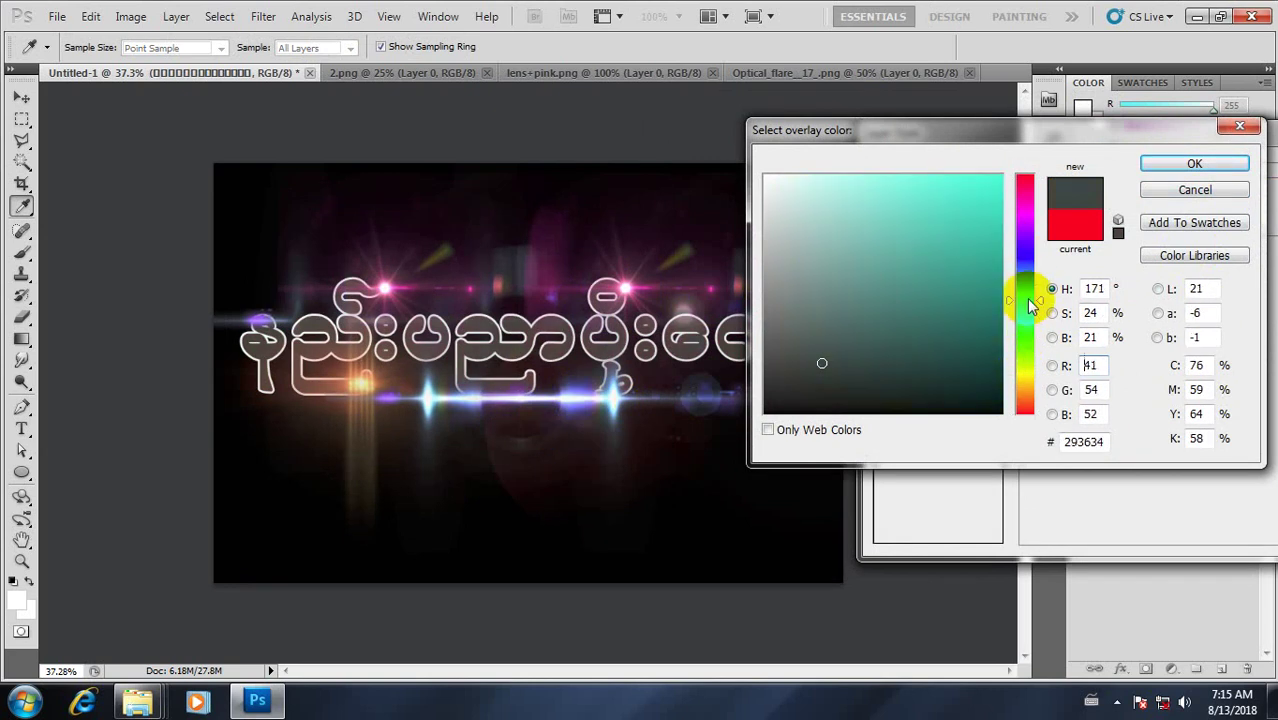
left_click_drag(1000, 178, 998, 340)
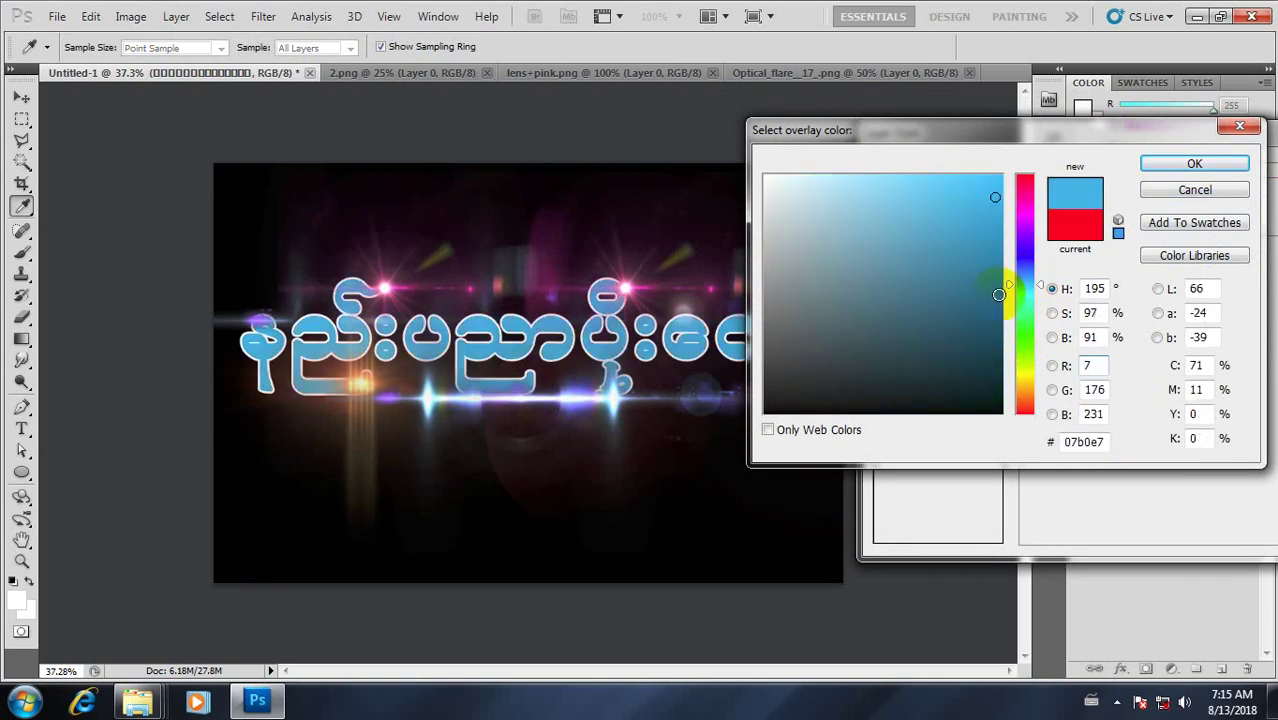
left_click(1023, 258)
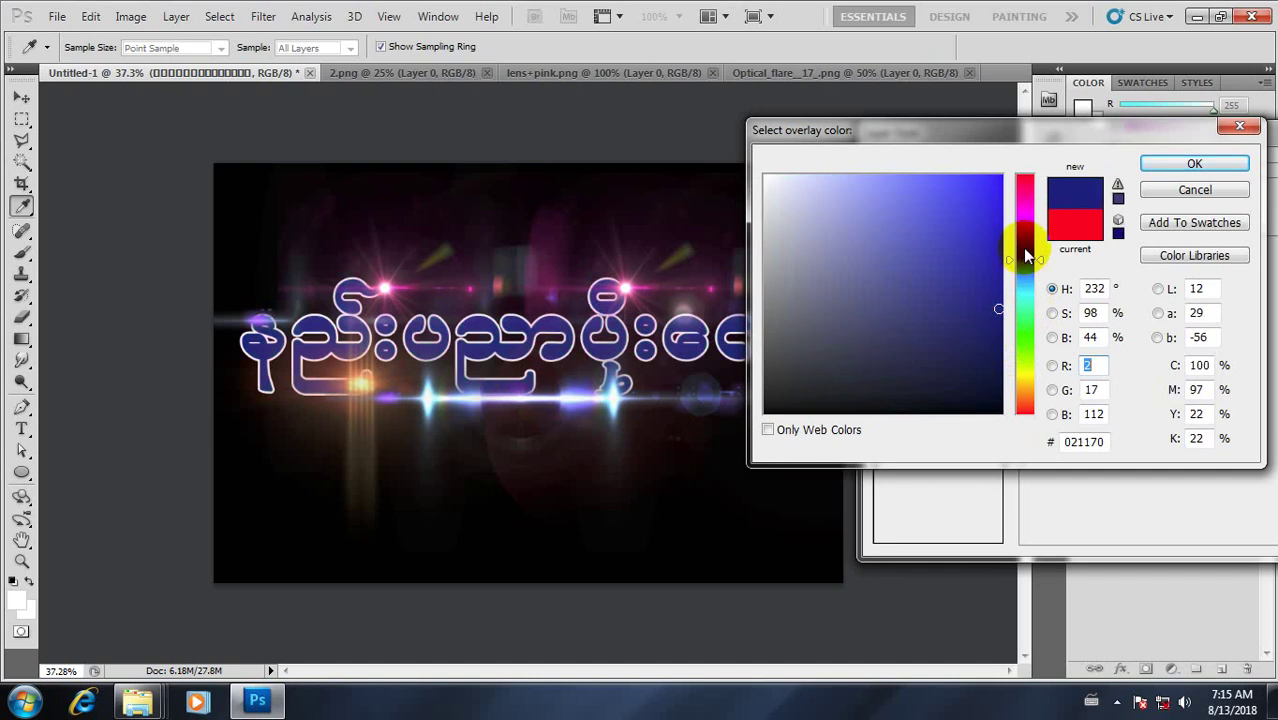
left_click(1023, 234)
left_click_drag(998, 194, 1032, 165)
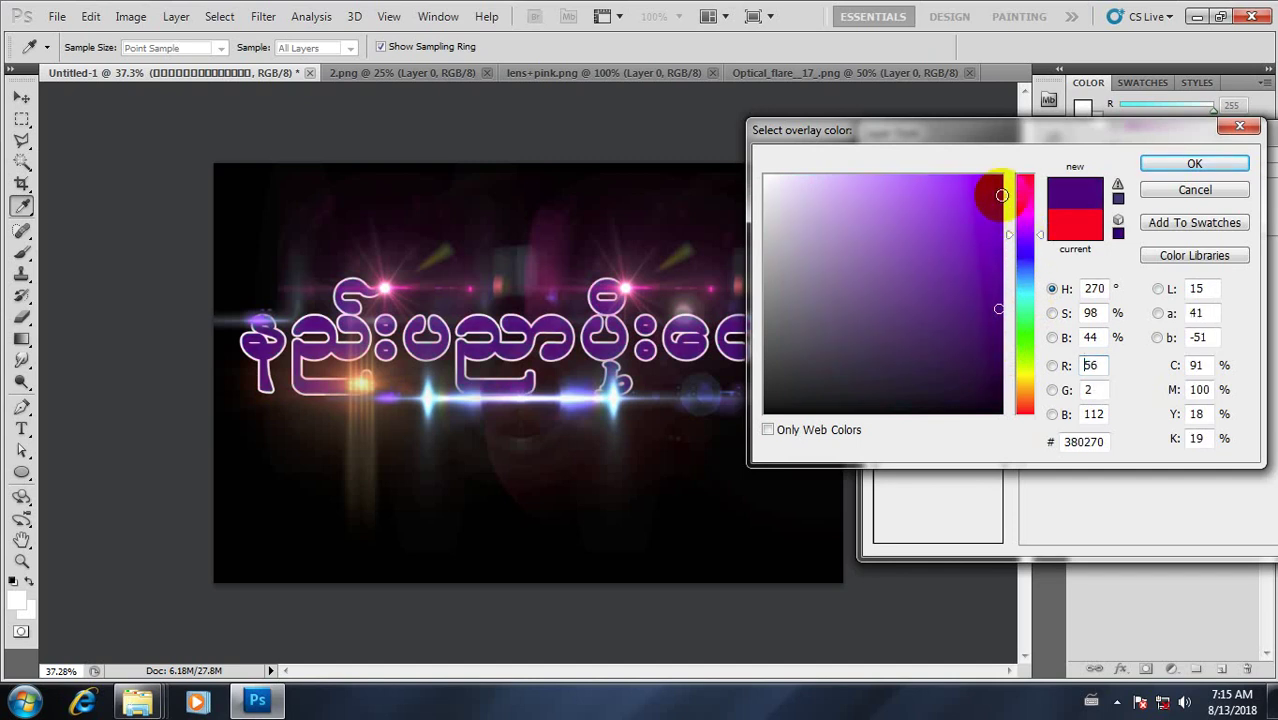
left_click(1023, 264)
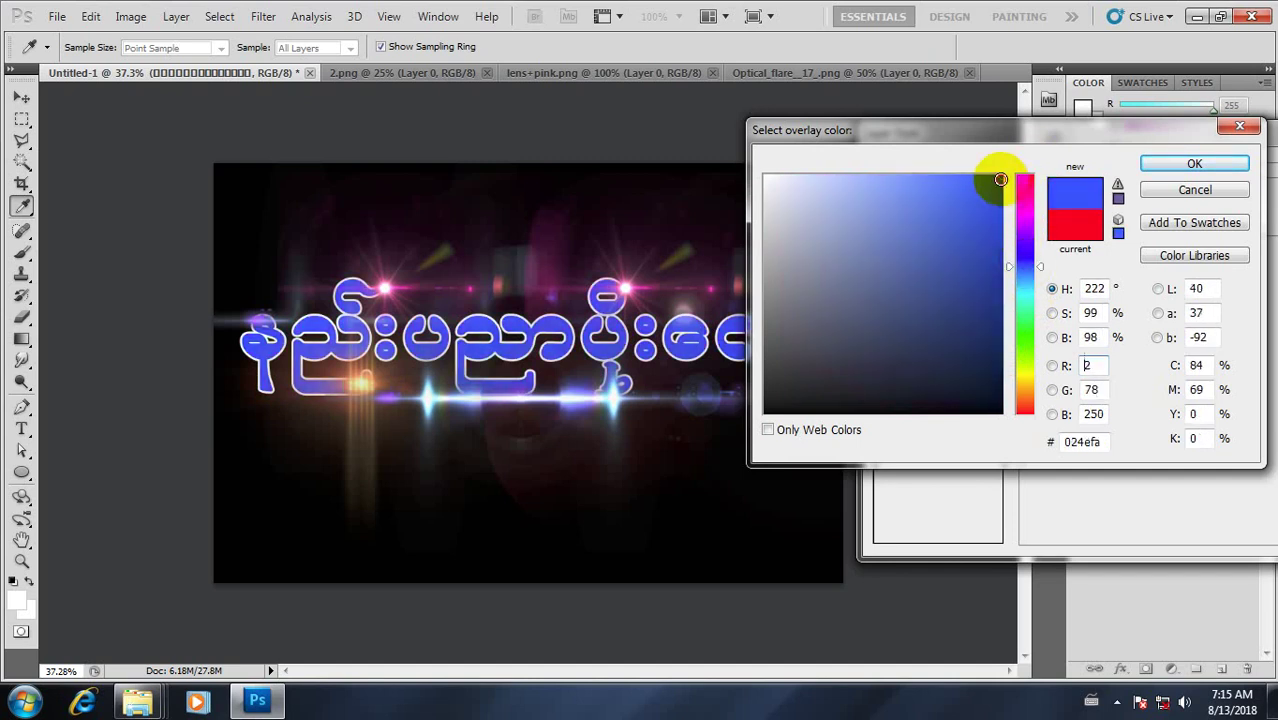
left_click(1019, 256)
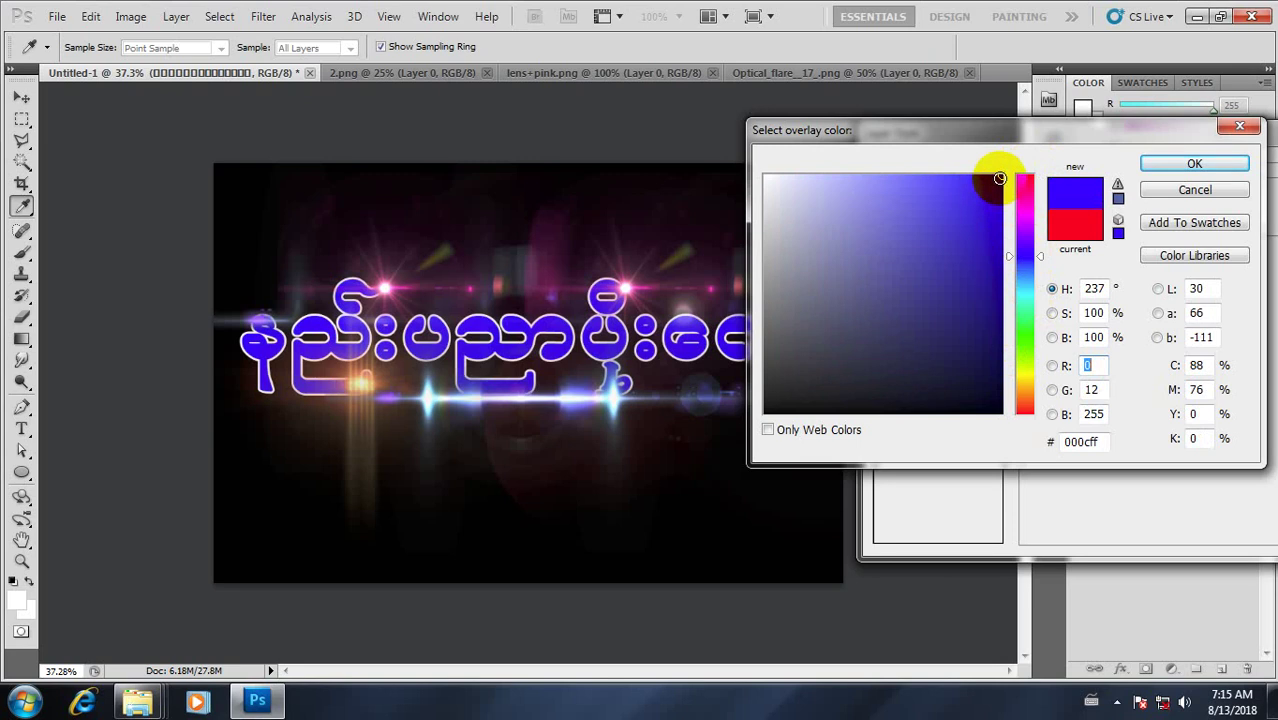
left_click(996, 177)
left_click_drag(1112, 145, 908, 288)
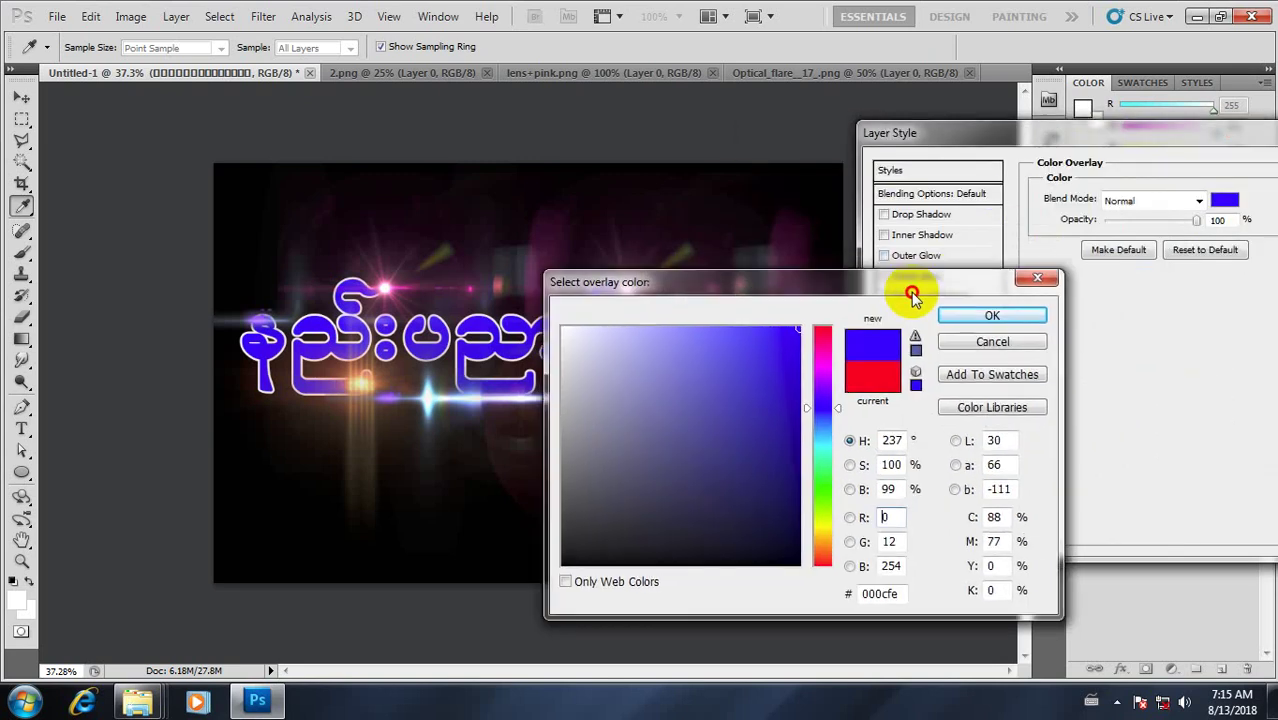
left_click(975, 313)
- Preview the overlay in Multiply, Soft Light and Color blend modes
left_click_drag(1194, 230, 1135, 240)
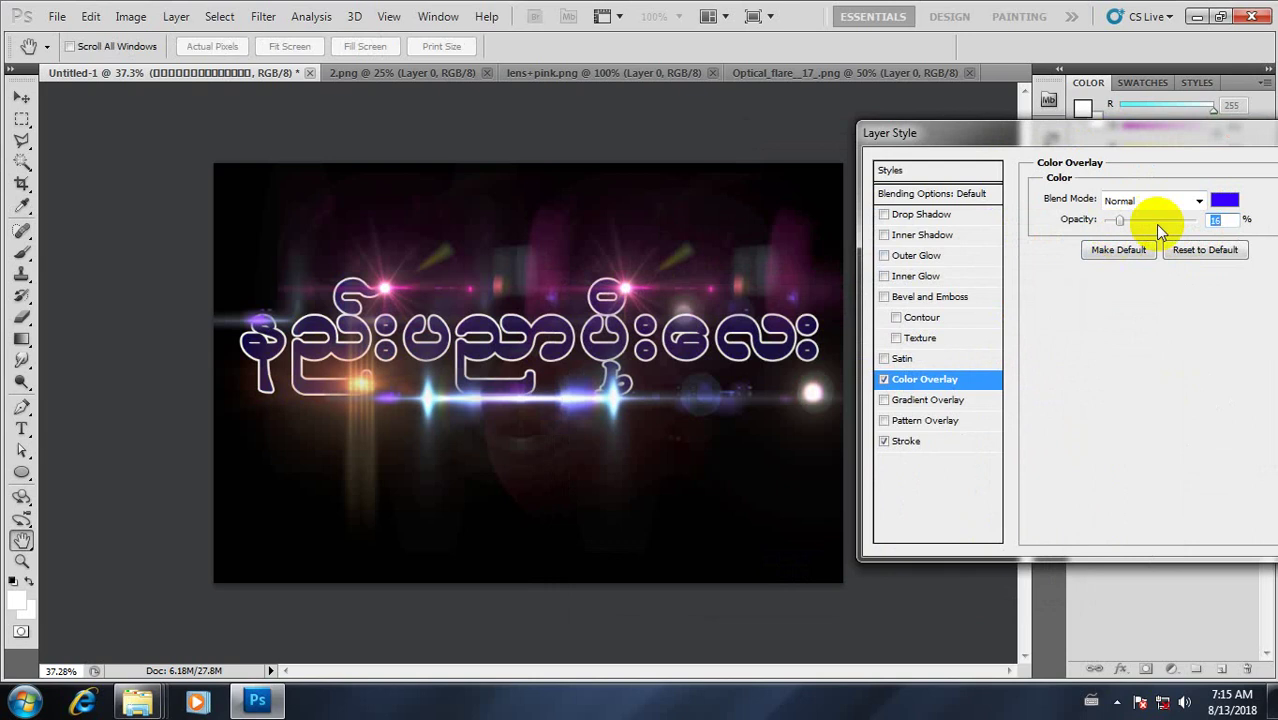
left_click(1198, 203)
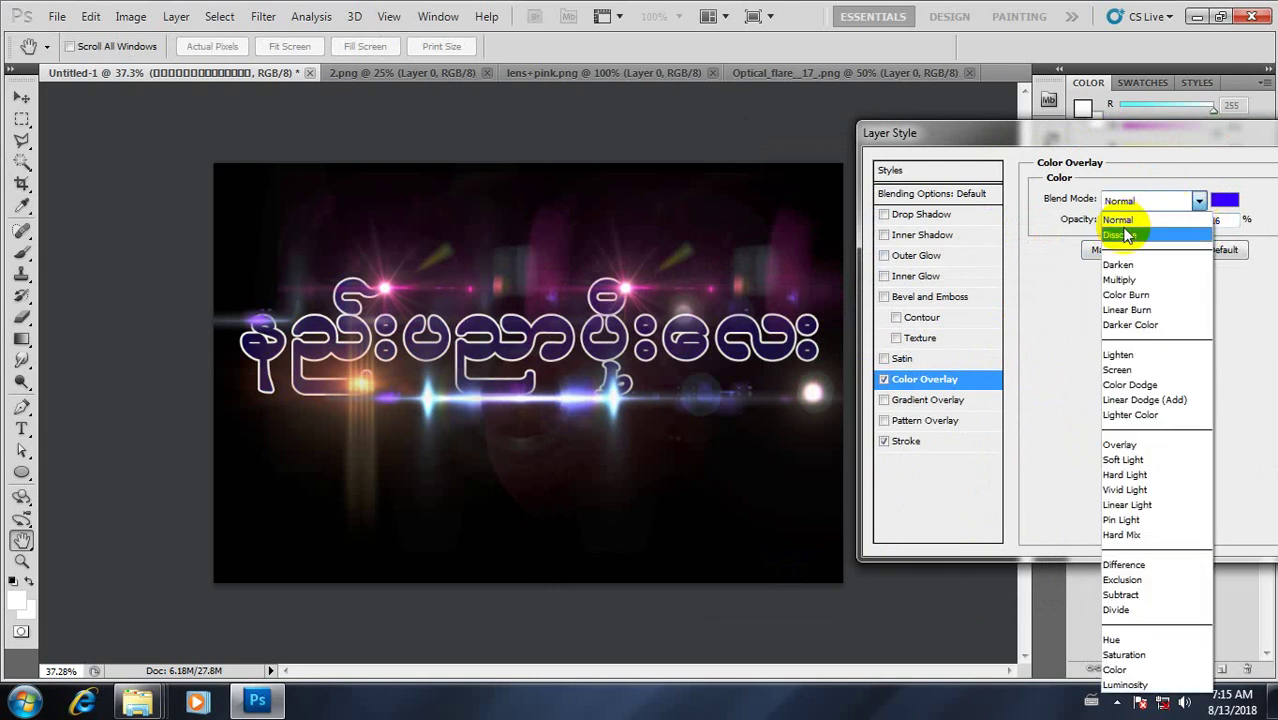
left_click(1121, 279)
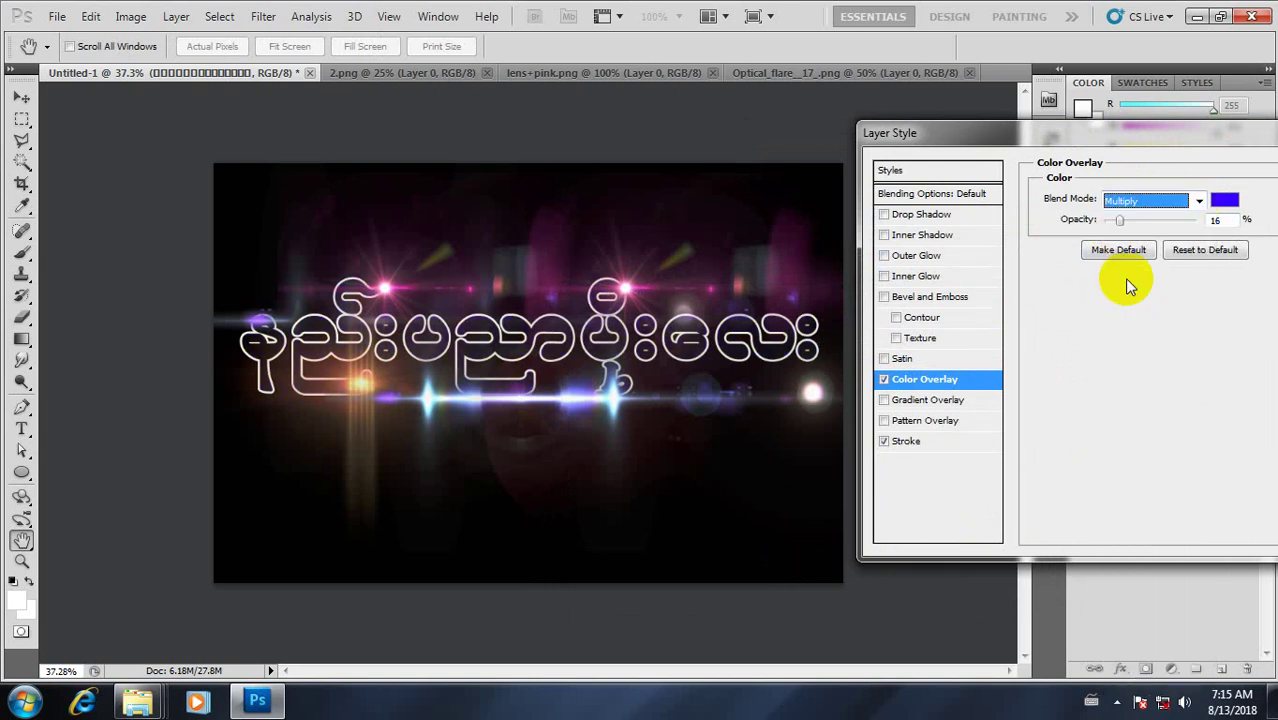
left_click(1167, 200)
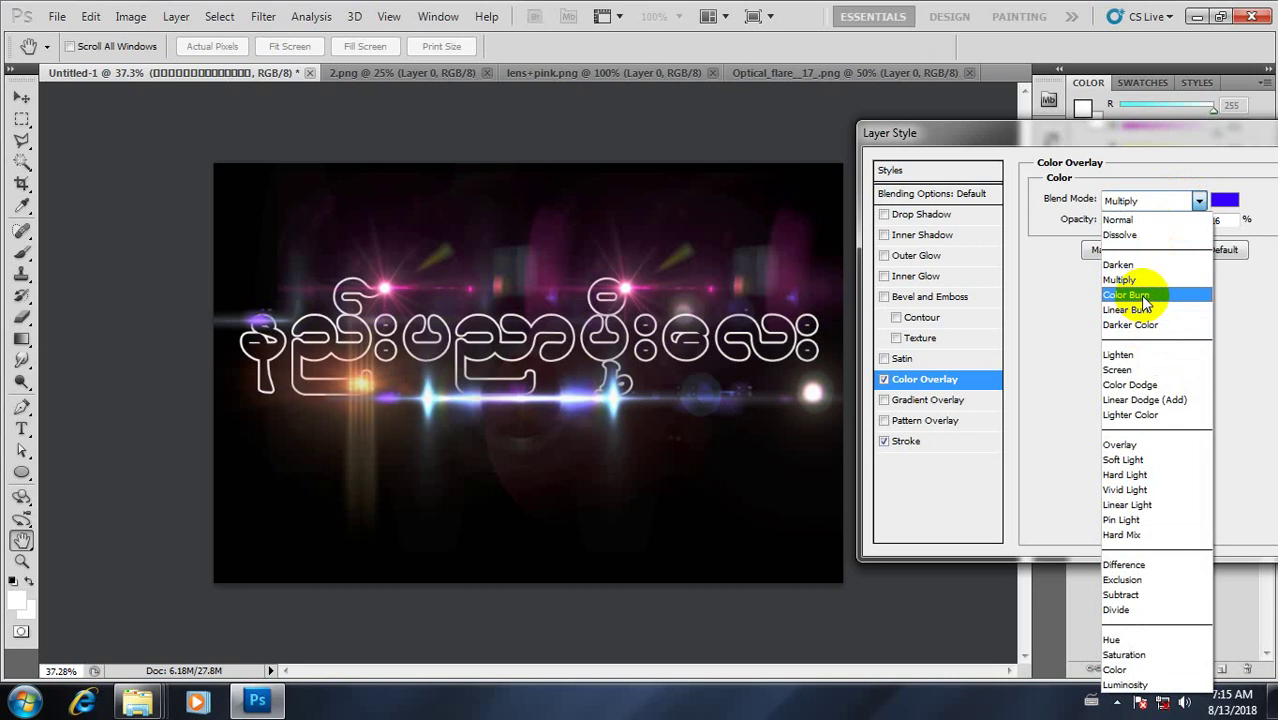
left_click(1135, 461)
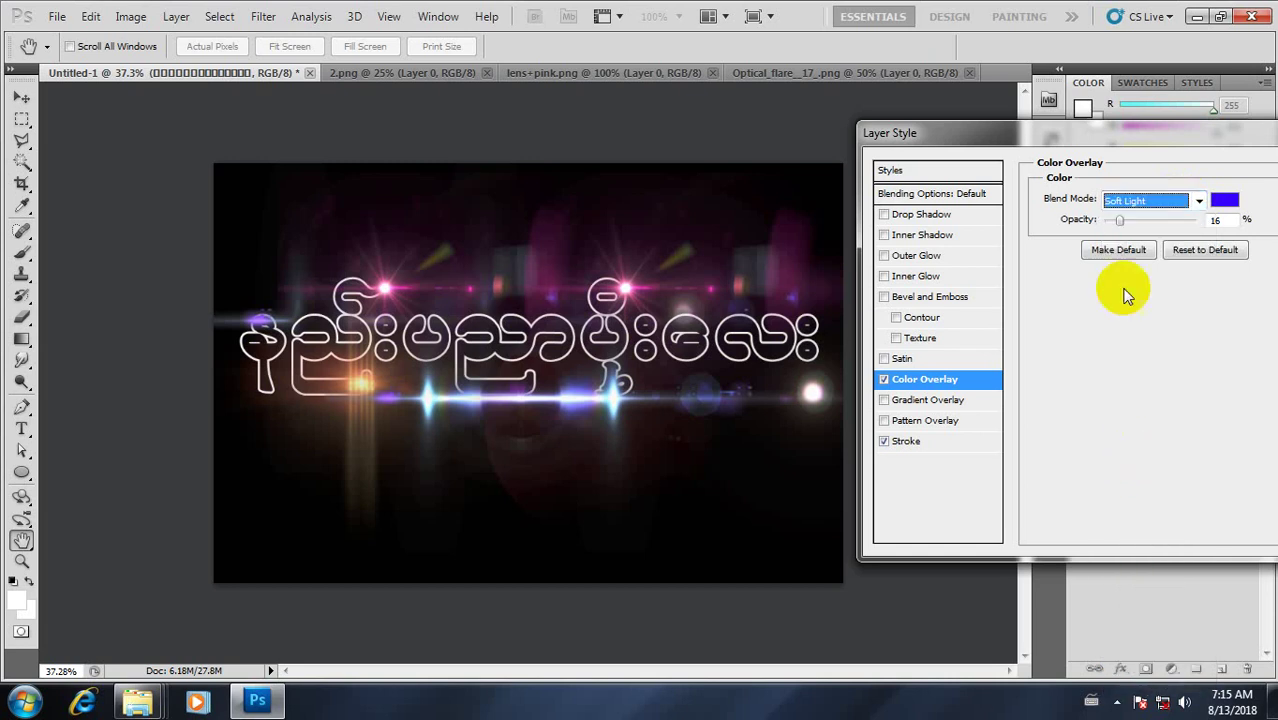
left_click_drag(1121, 220, 1190, 224)
left_click(1198, 200)
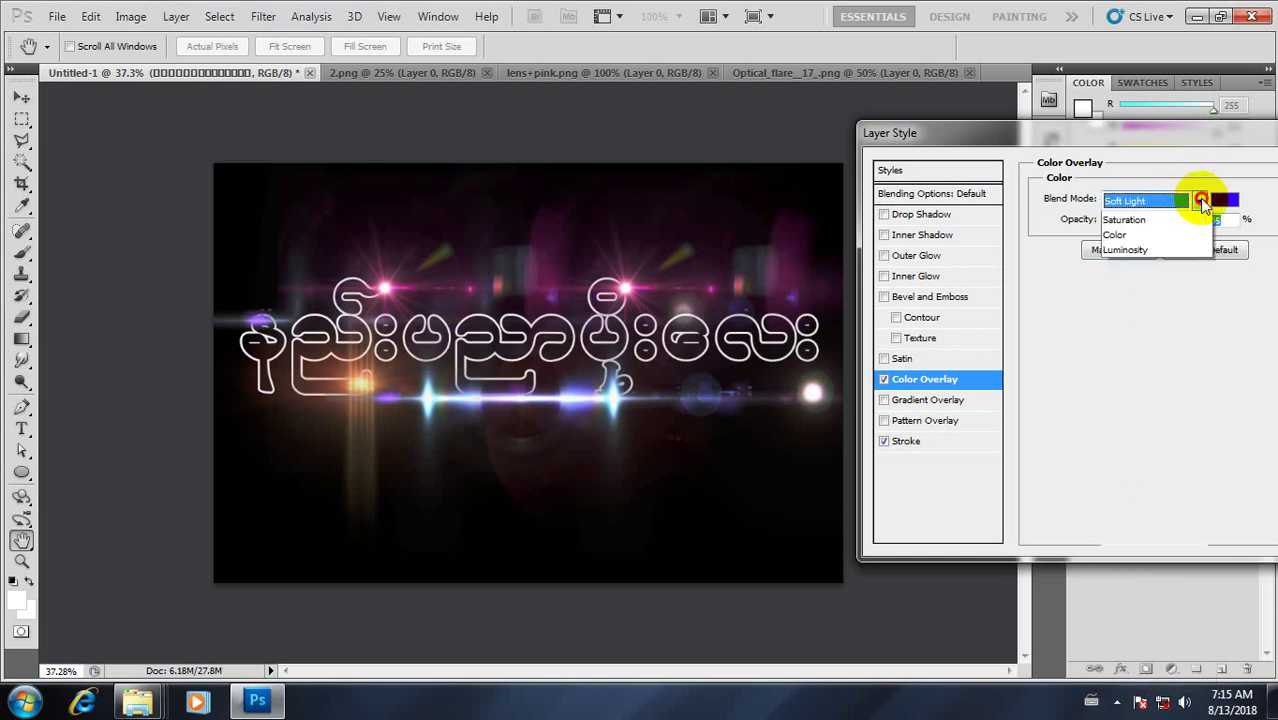
left_click(1116, 669)
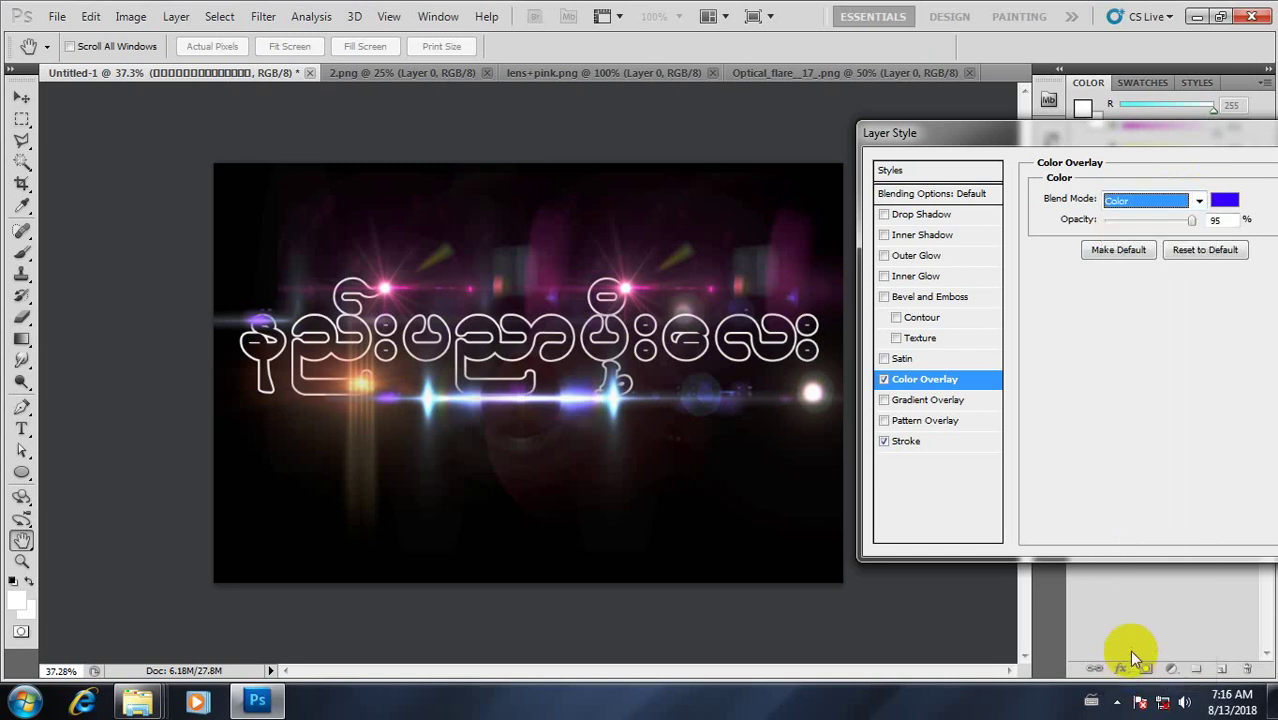
- Return the overlay to Normal blend mode at 11% opacity
left_click(1198, 200)
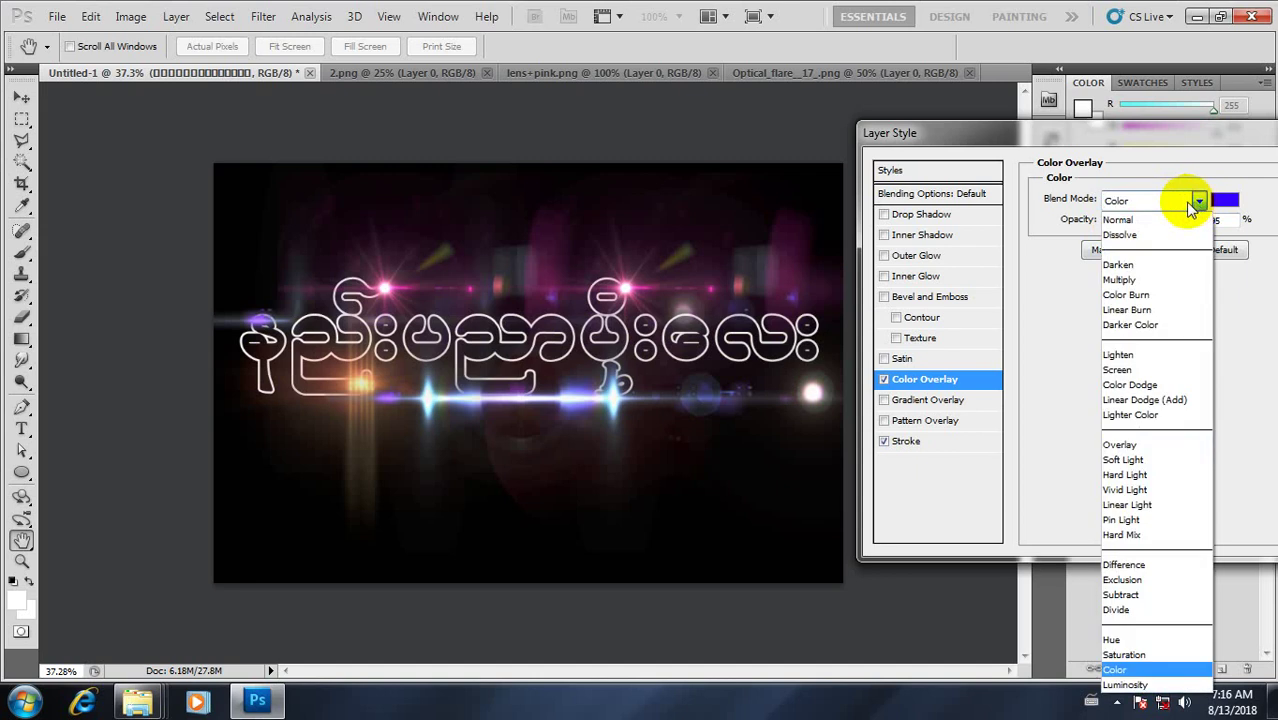
left_click(1123, 218)
left_click_drag(1191, 224, 1123, 228)
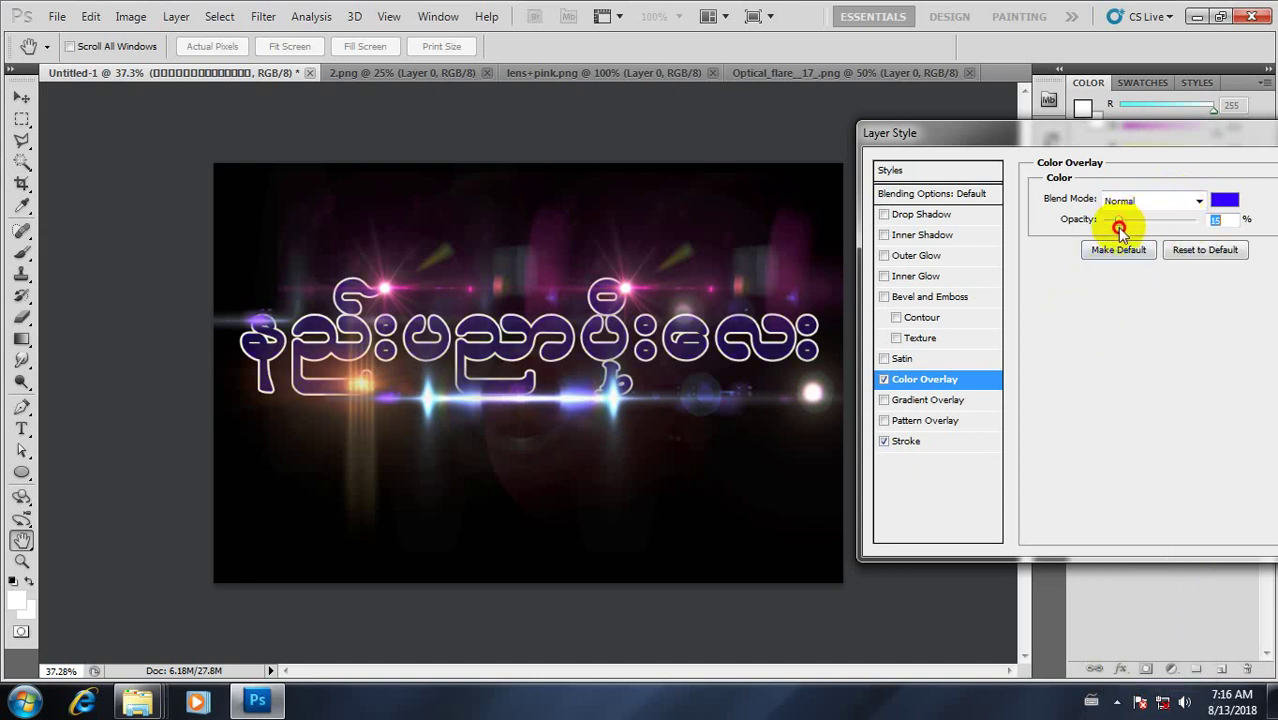
left_click_drag(1115, 228, 1120, 232)
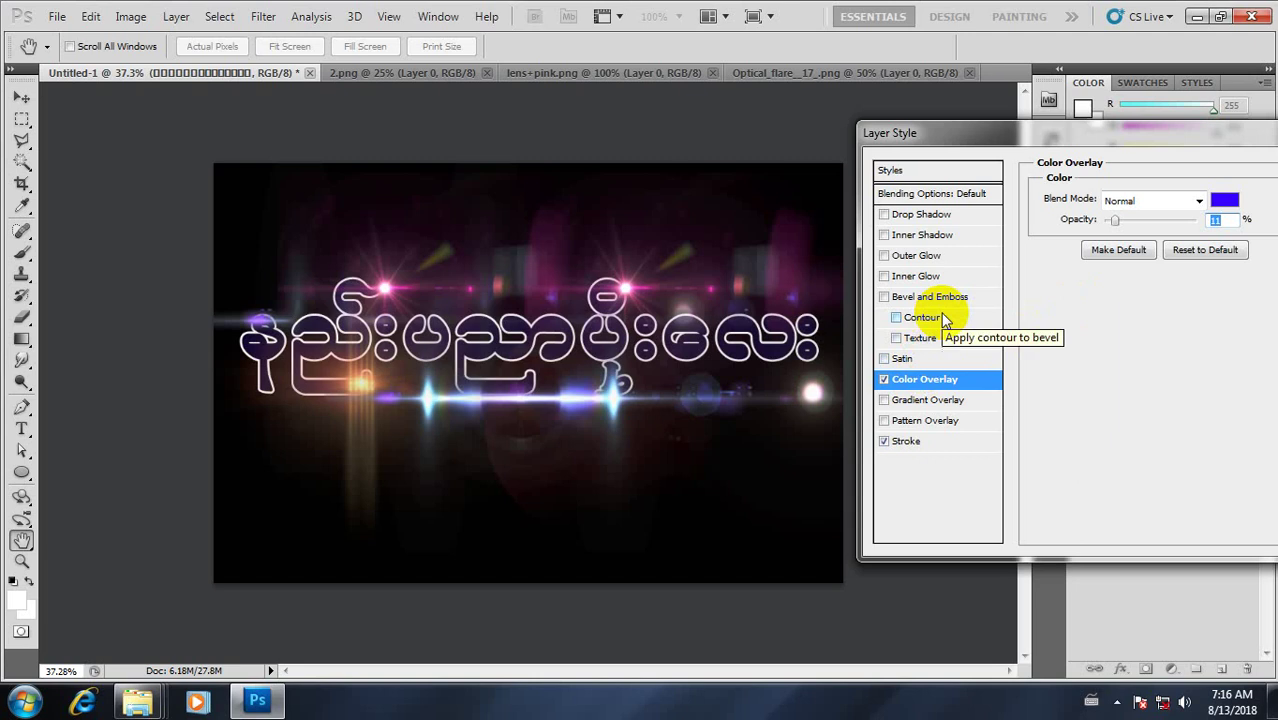
- Preview purple, cyan, green and orange stroke colours, then cancel to keep the stroke white
left_click(930, 443)
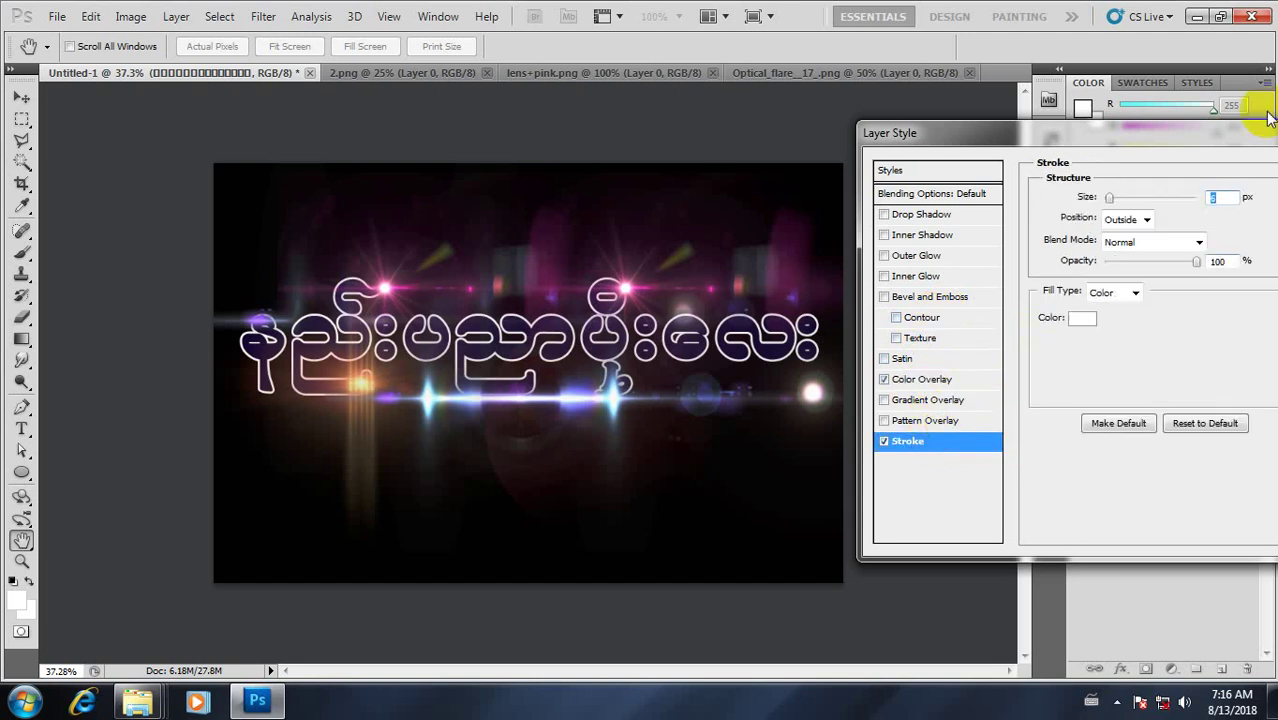
left_click_drag(1230, 135, 1087, 138)
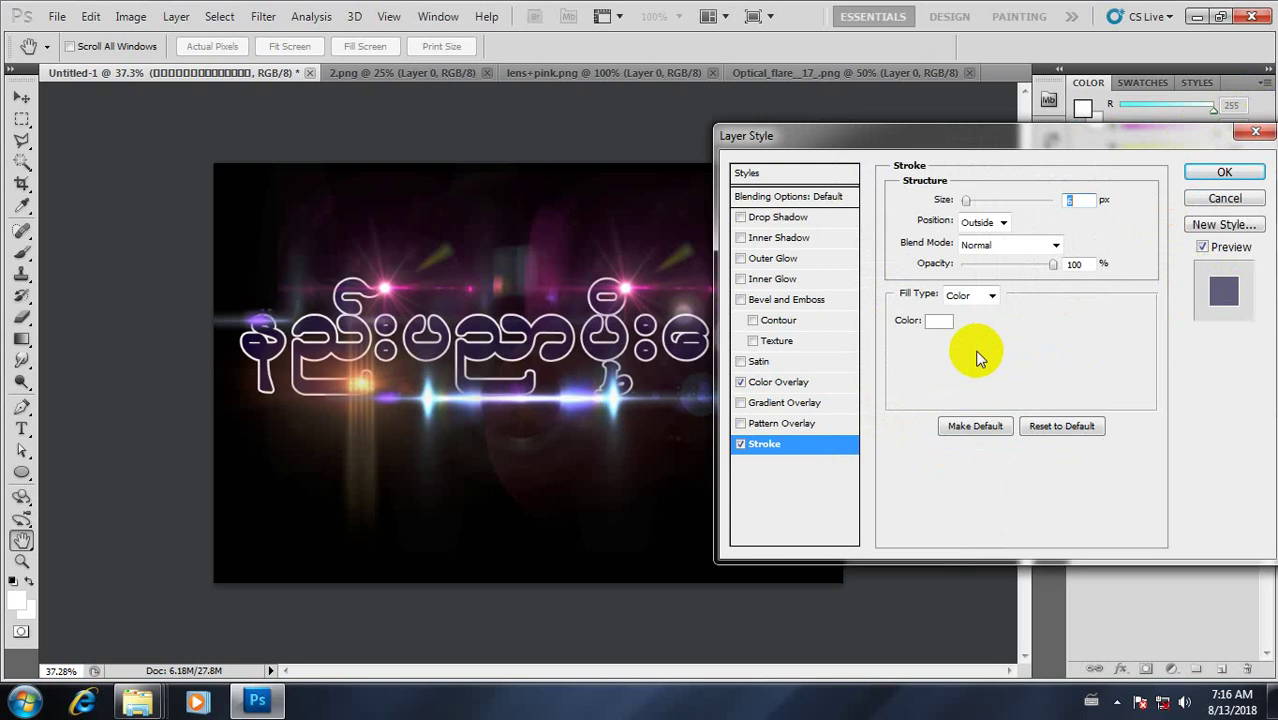
left_click(943, 325)
left_click_drag(808, 297, 989, 229)
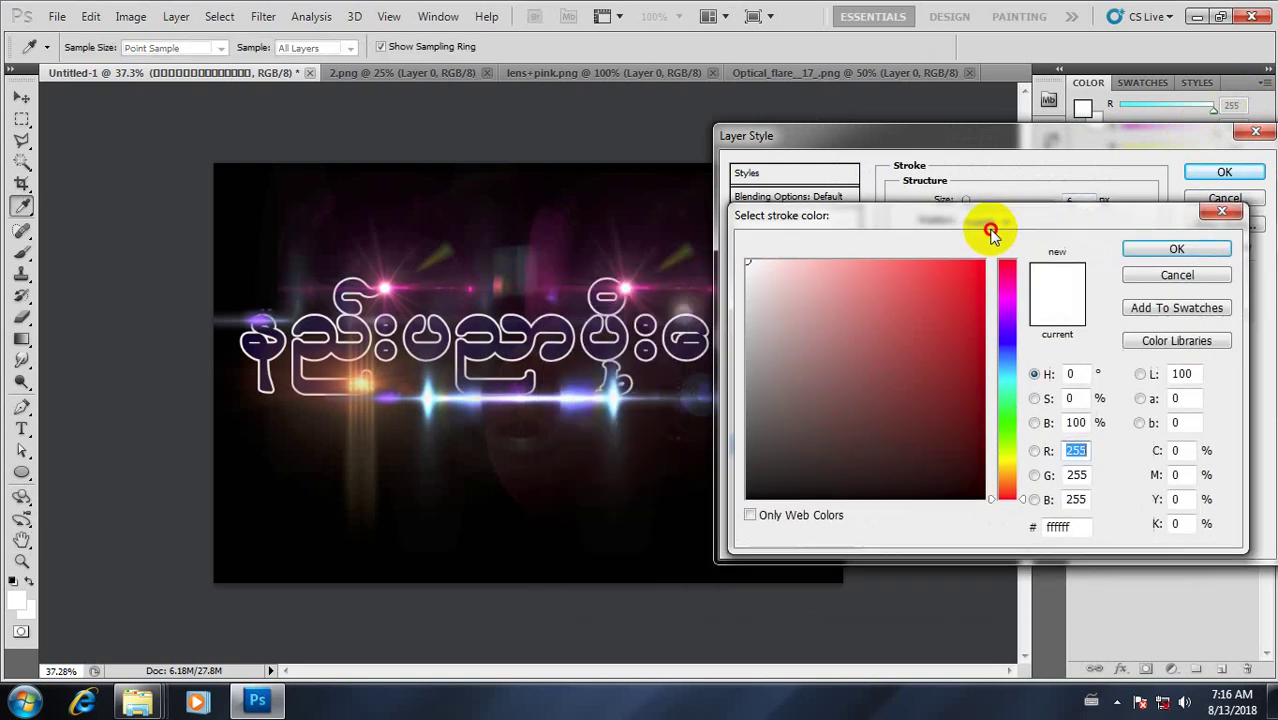
left_click(966, 298)
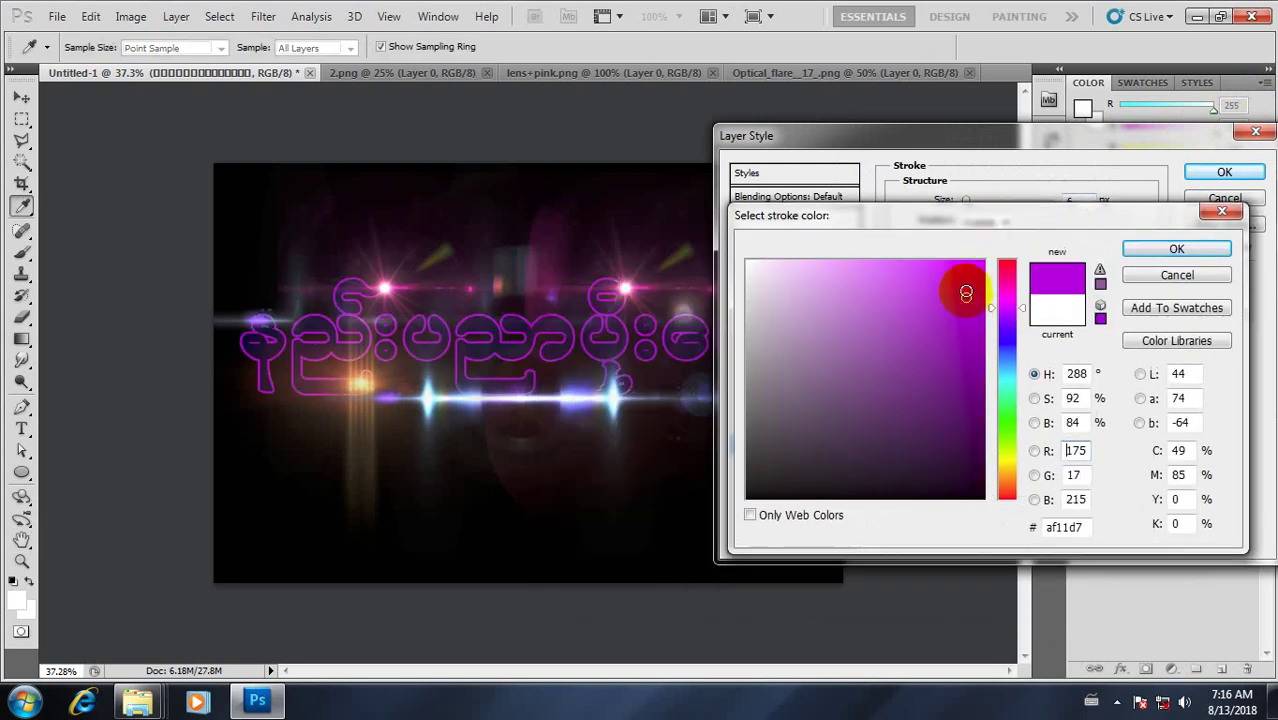
left_click(1006, 378)
left_click(980, 264)
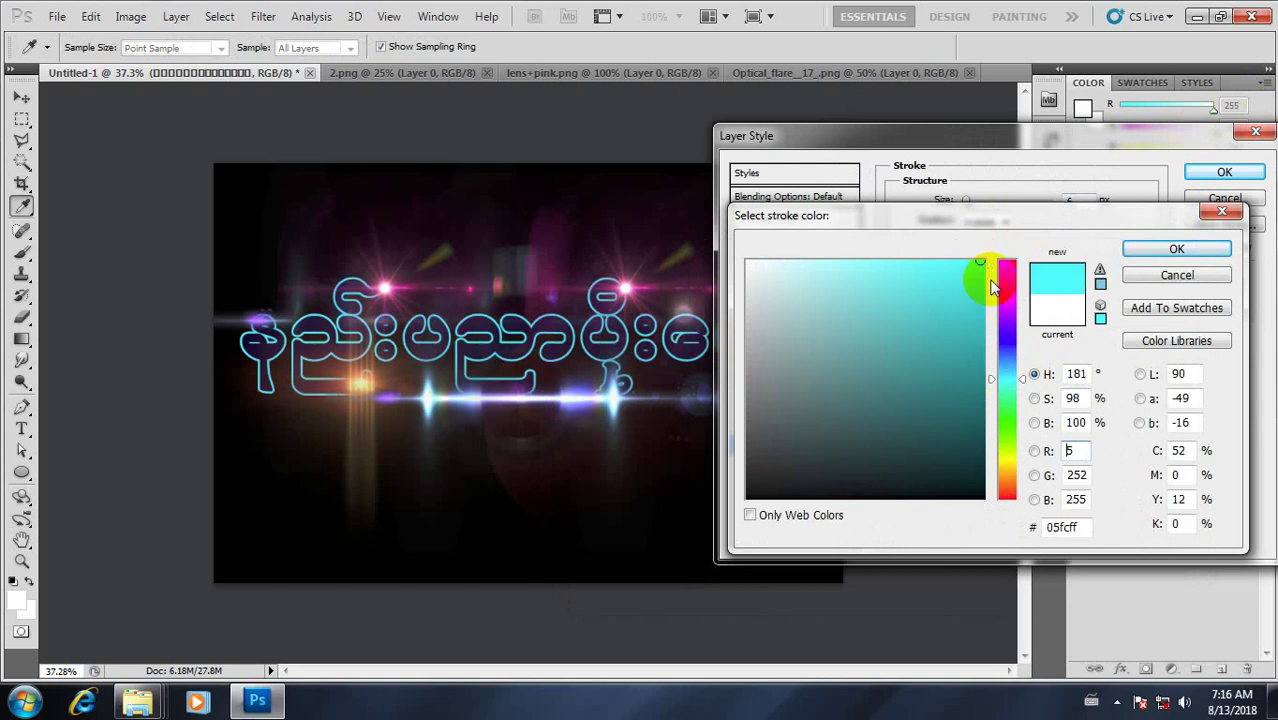
left_click(1006, 420)
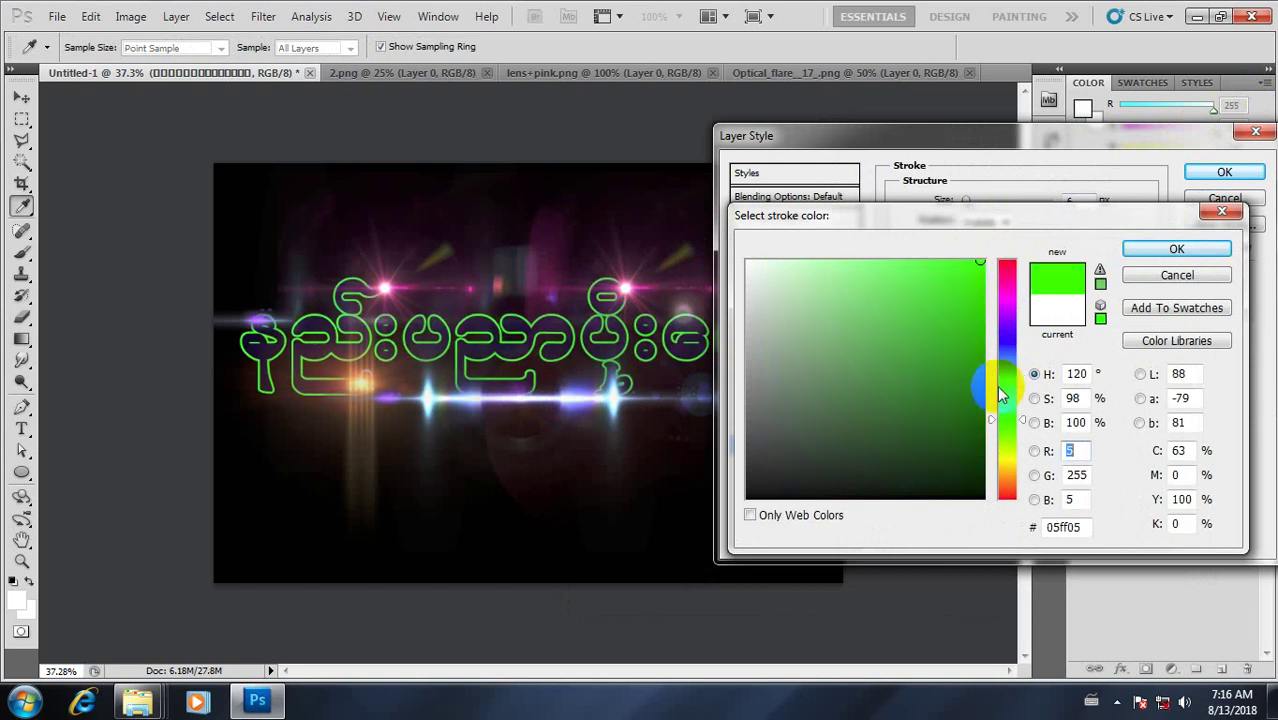
left_click(1006, 483)
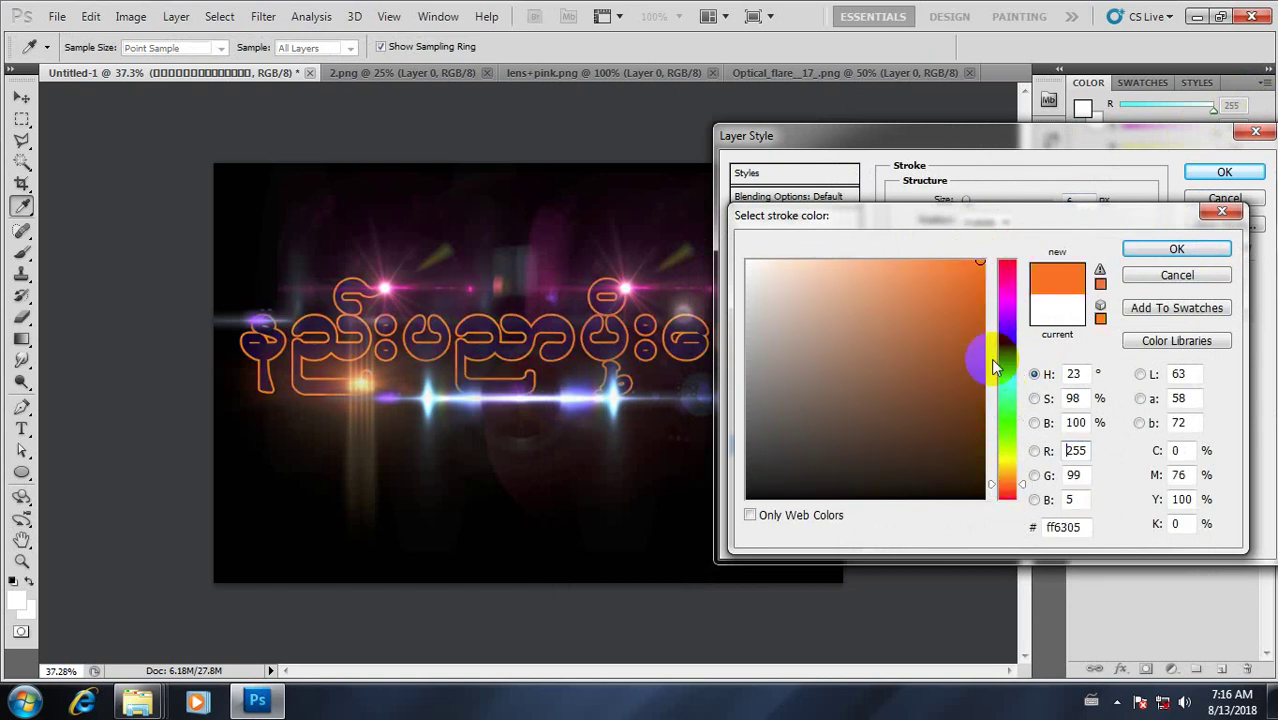
left_click(1215, 278)
left_click(1224, 172)
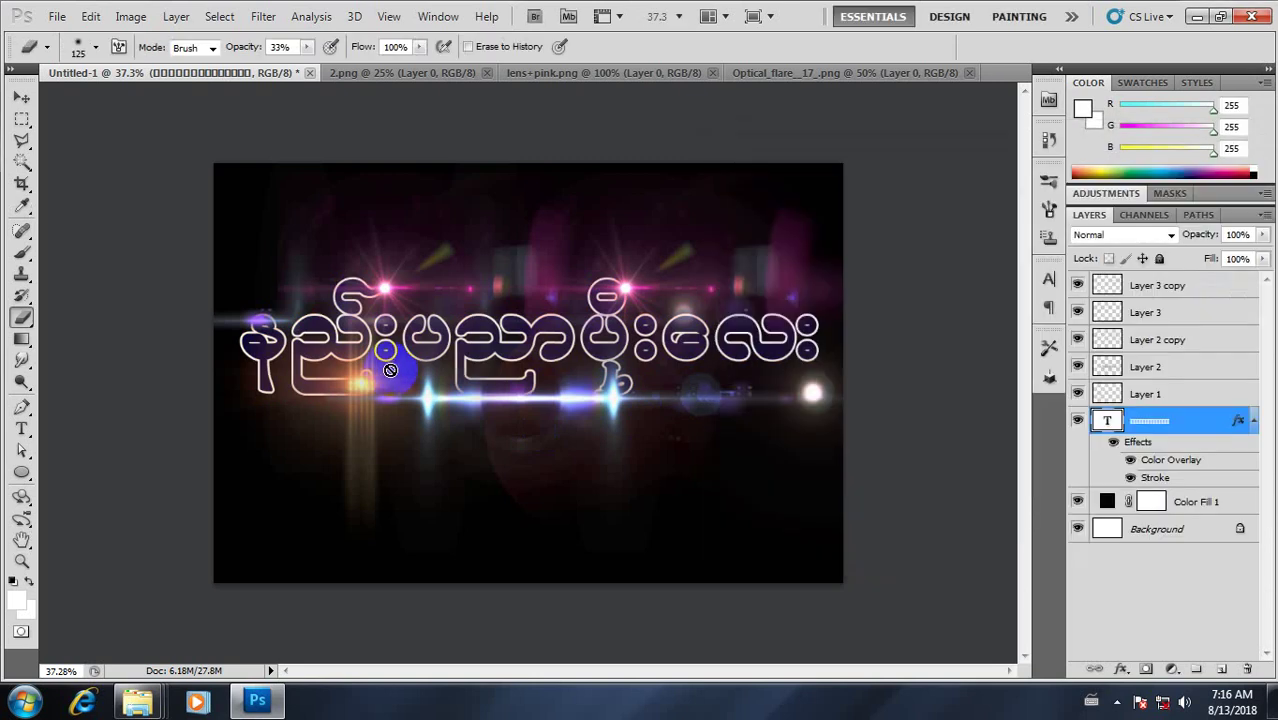
scroll(390, 370, "down", 1)
scroll(471, 372, "up", 2)
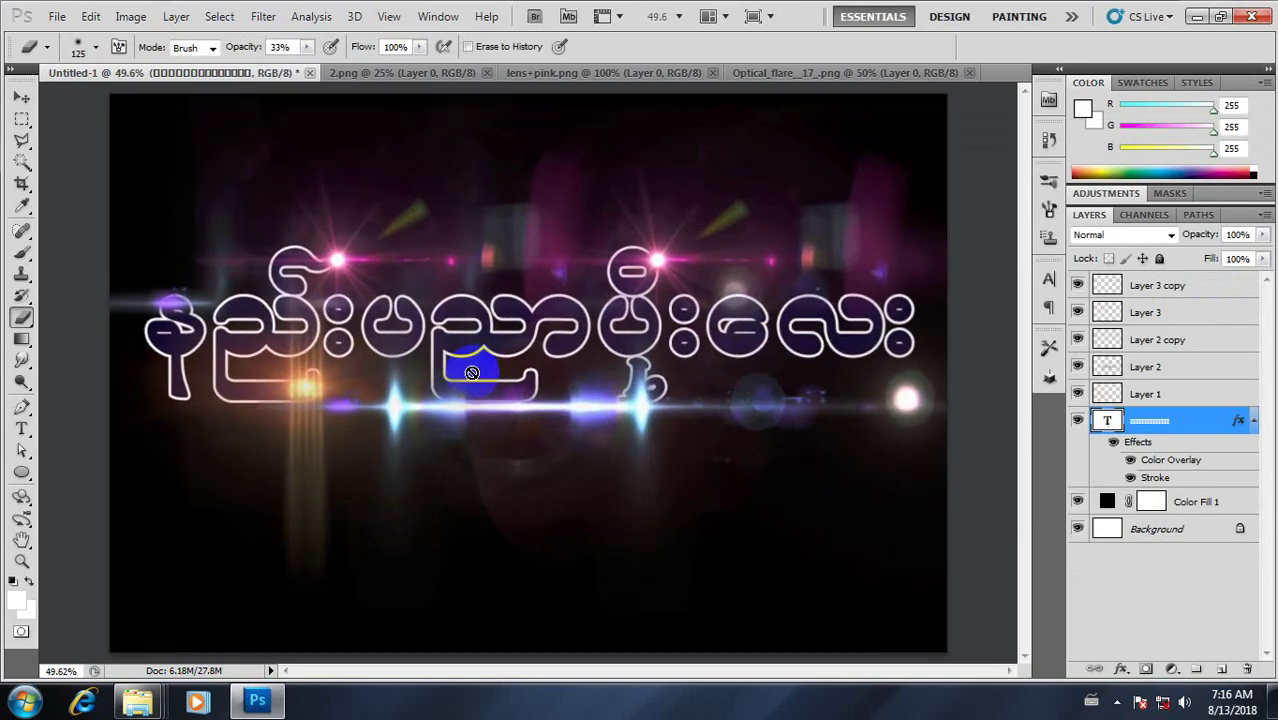
scroll(471, 372, "down", 1)
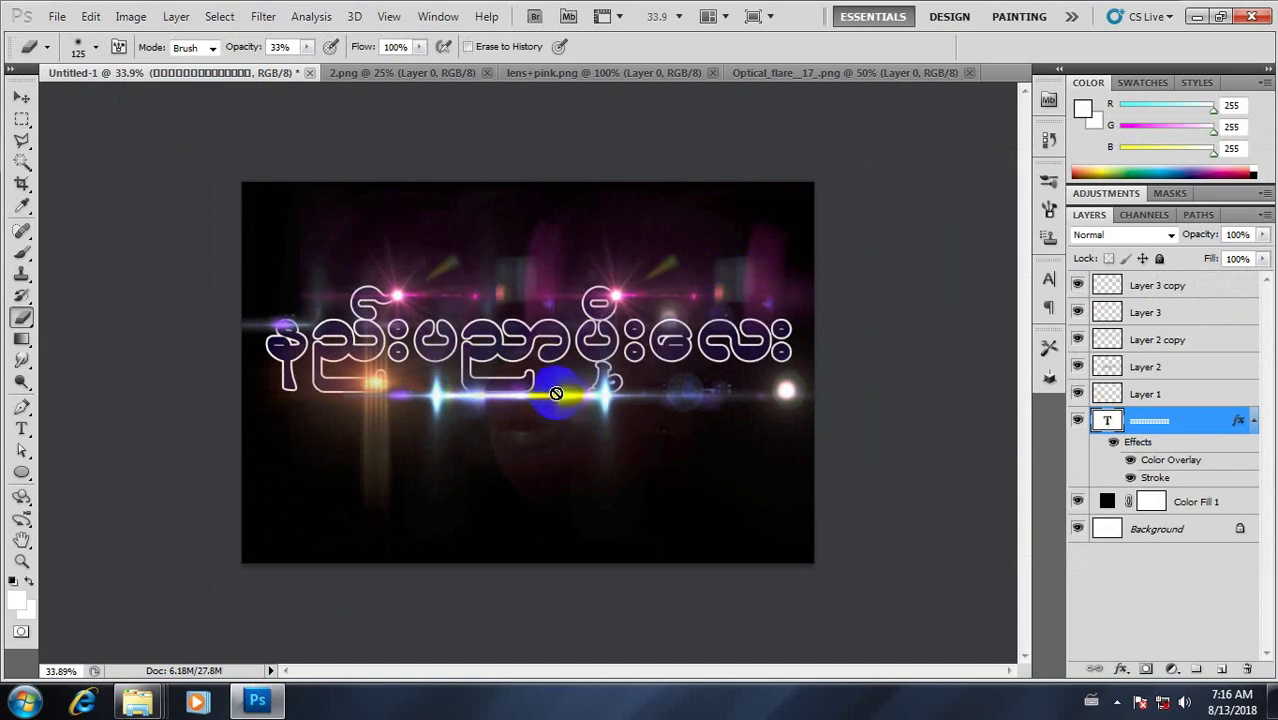
left_click(908, 263)
left_click(681, 283)
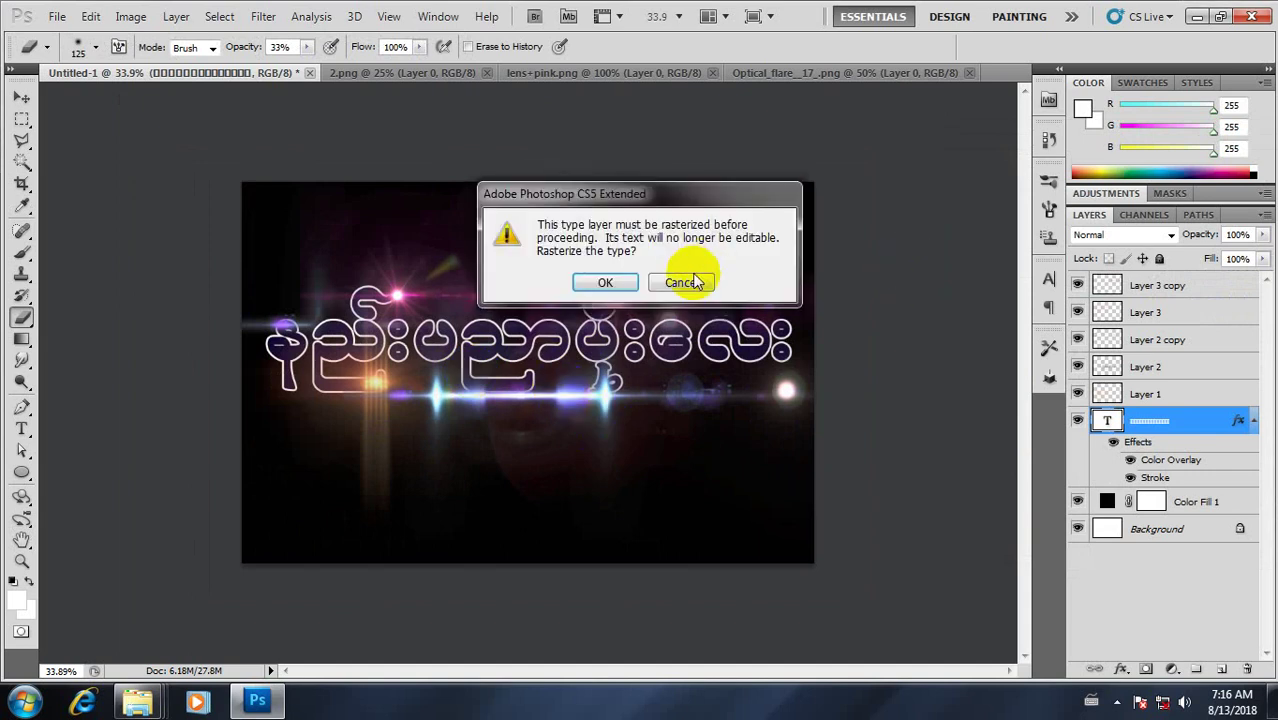
left_click(681, 283)
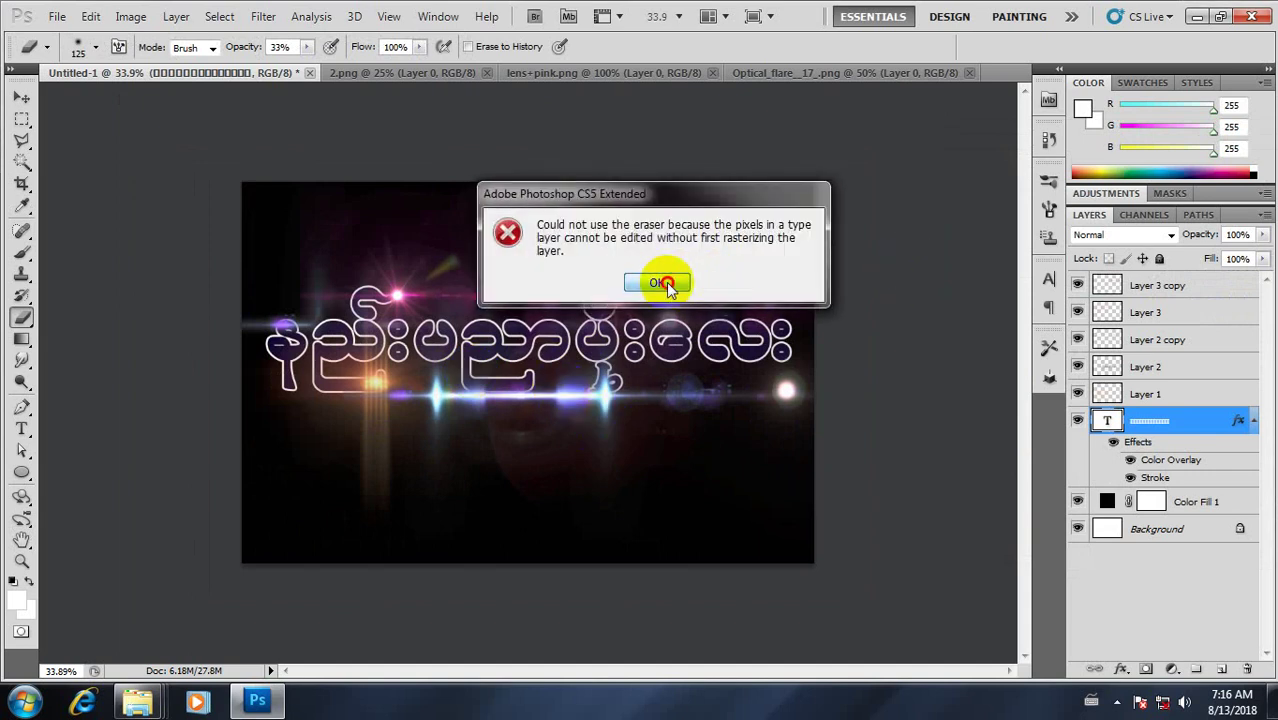
scroll(836, 519, "down", 2)
scroll(536, 371, "up", 3)
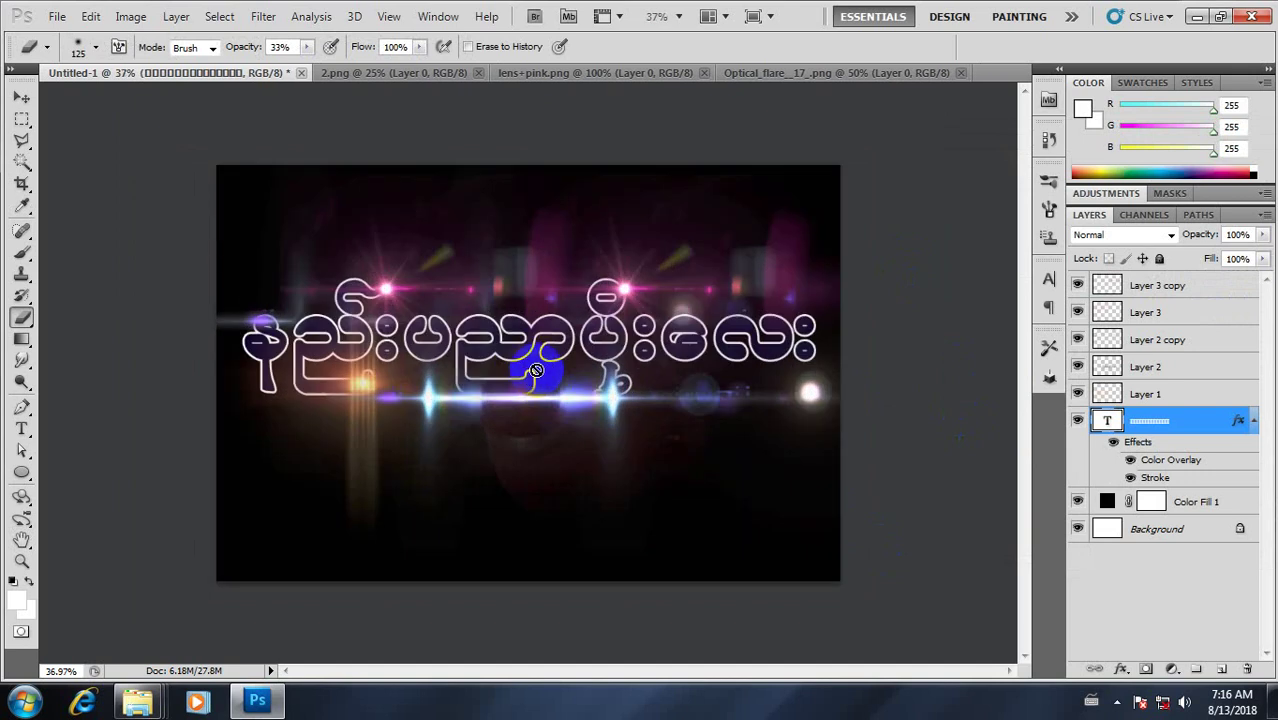